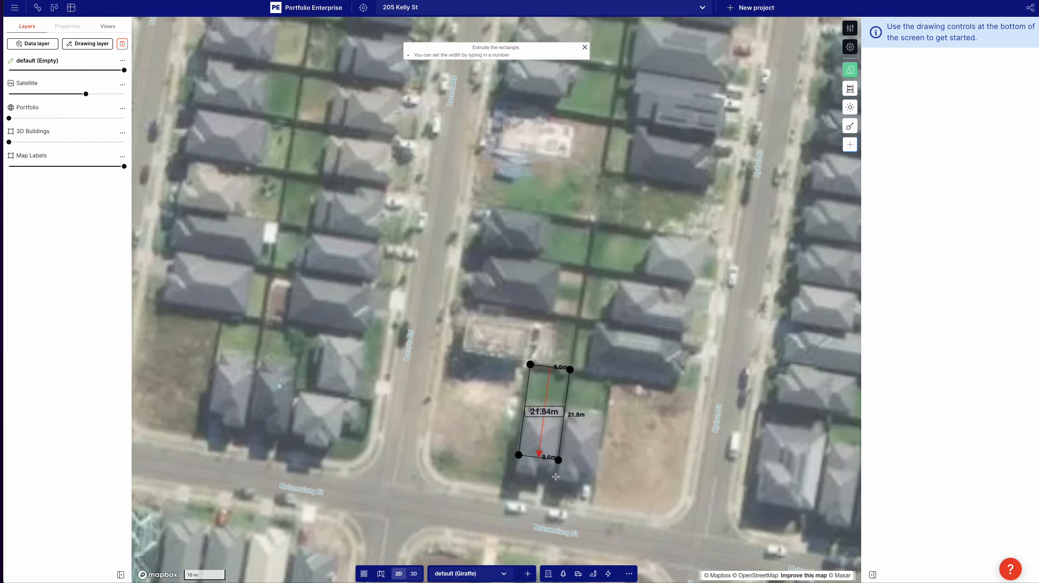
# Step: Outline the house lot beside the vacant corner lot with a rectangle about 9.6 m by 29.1 m and delete it
pyautogui.click(514, 491)
pyautogui.scroll(3, 552, 458)
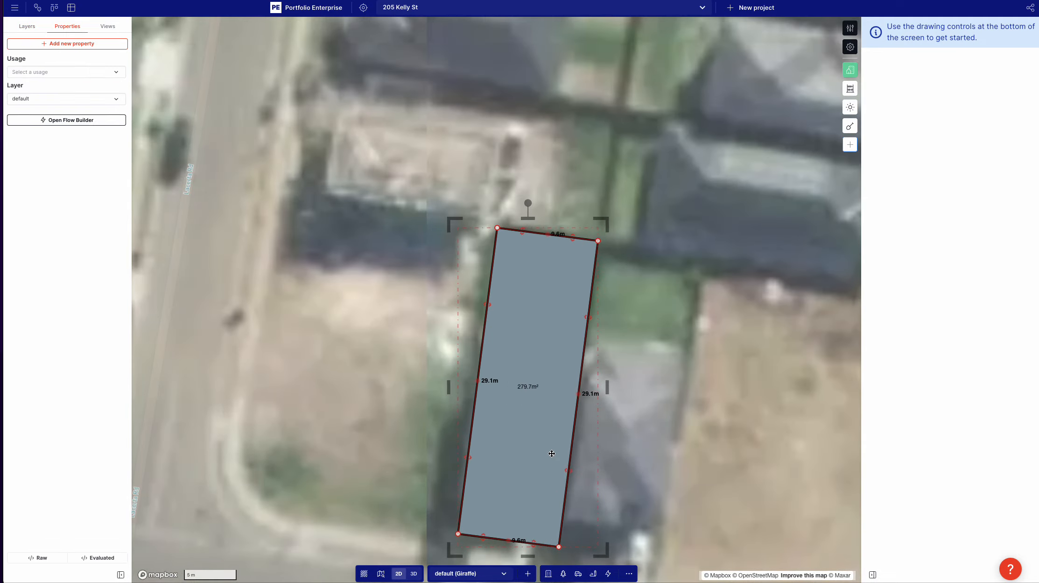
pyautogui.scroll(-2, 551, 453)
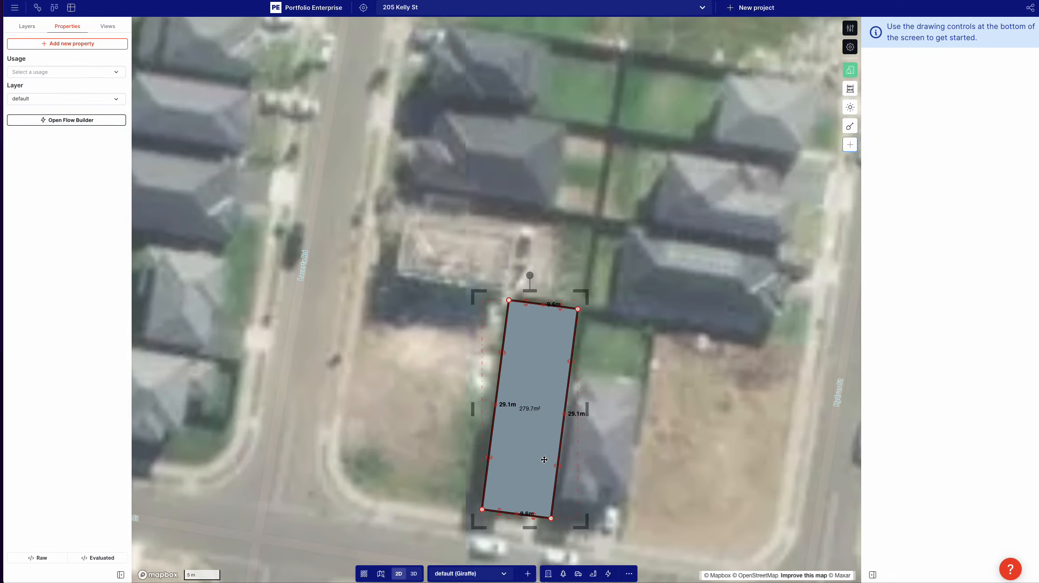
pyautogui.scroll(-2, 543, 459)
pyautogui.press('Delete')
pyautogui.scroll(-5, 533, 372)
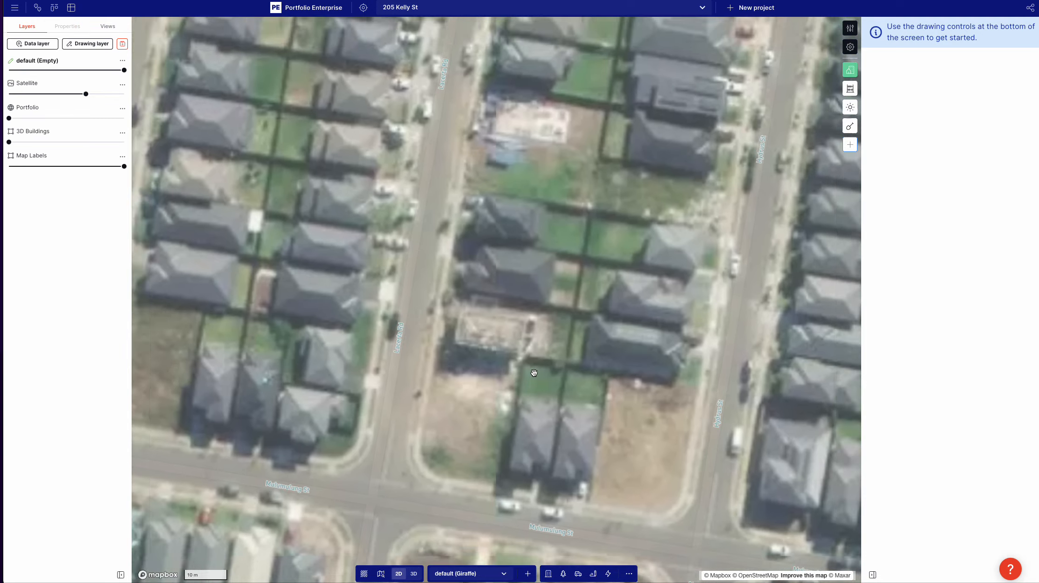
pyautogui.scroll(4, 532, 386)
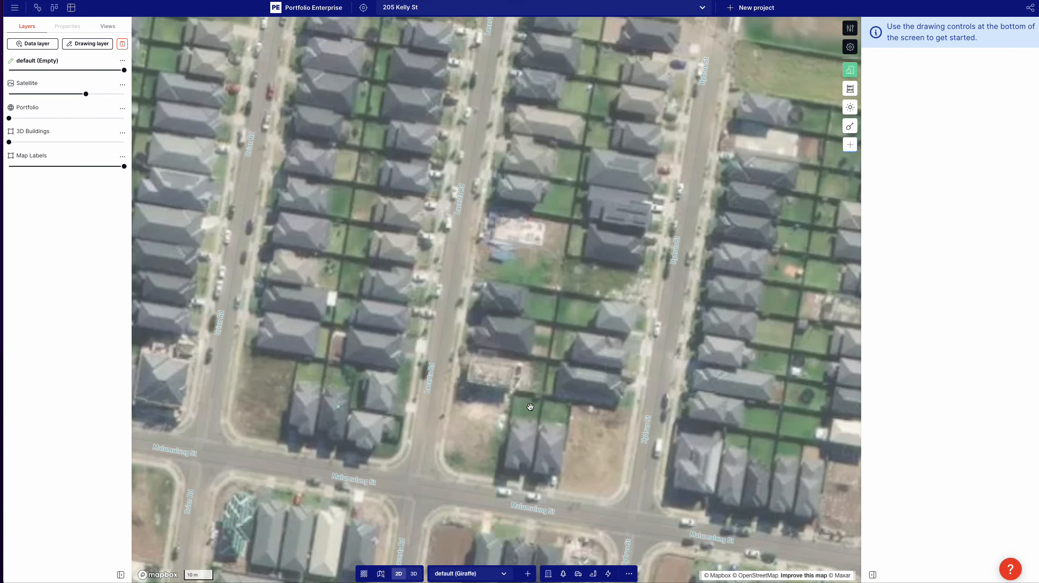
pyautogui.press('r')
pyautogui.click(516, 394)
pyautogui.click(538, 397)
pyautogui.click(514, 420)
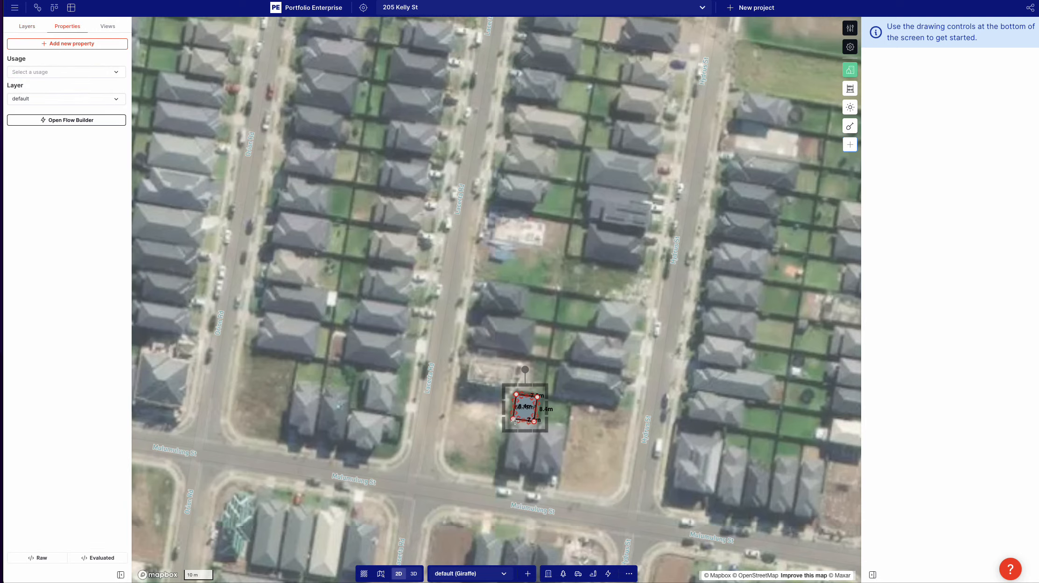
pyautogui.scroll(1, 541, 411)
pyautogui.press('Delete')
pyautogui.scroll(1, 537, 411)
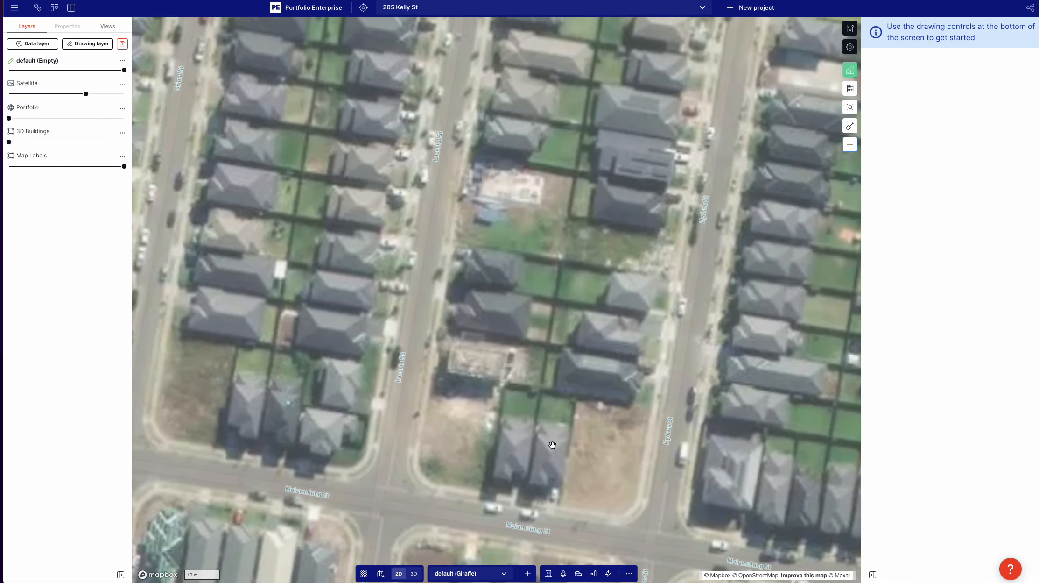
# Step: Draw a three-segment road of about 354 m, 134 m and 357 m around the shed site's south, west and north edges
pyautogui.scroll(-2, 501, 501)
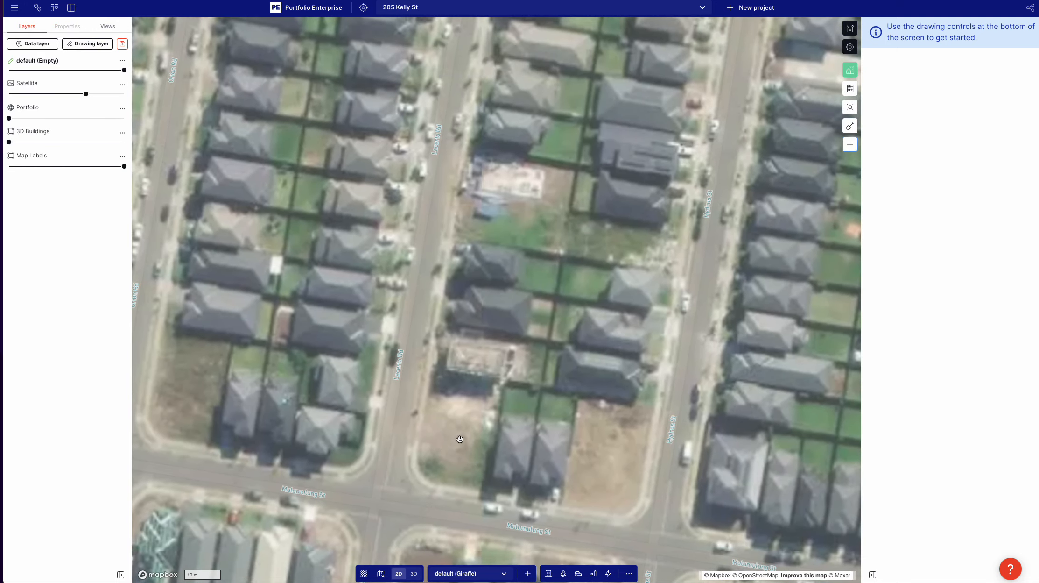
pyautogui.scroll(-3, 517, 383)
pyautogui.moveTo(517, 383); pyautogui.dragTo(598, 417)
pyautogui.scroll(-3, 600, 423)
pyautogui.moveTo(414, 360); pyautogui.dragTo(481, 445)
pyautogui.scroll(2, 480, 445)
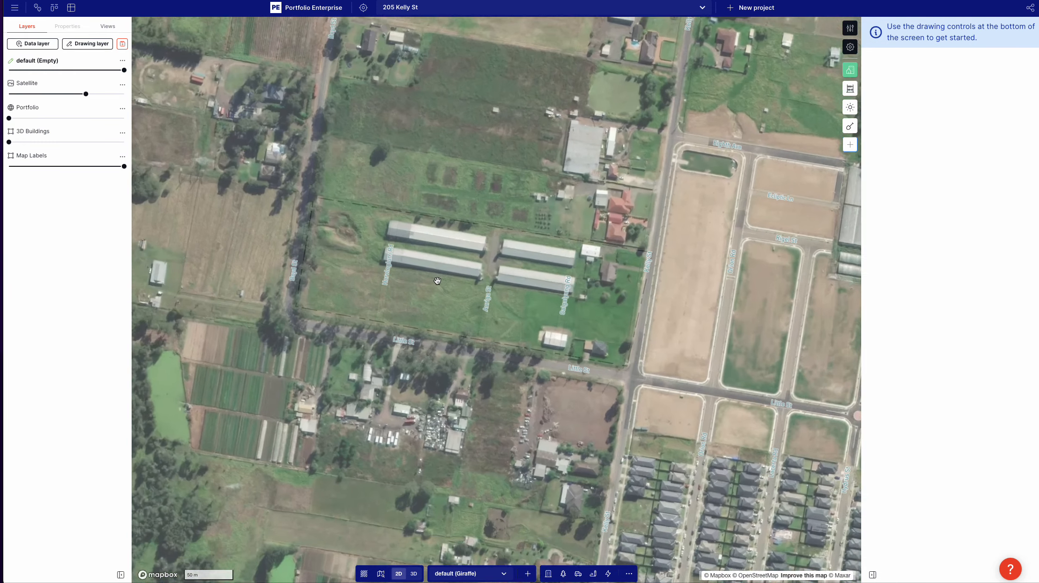
pyautogui.click(578, 573)
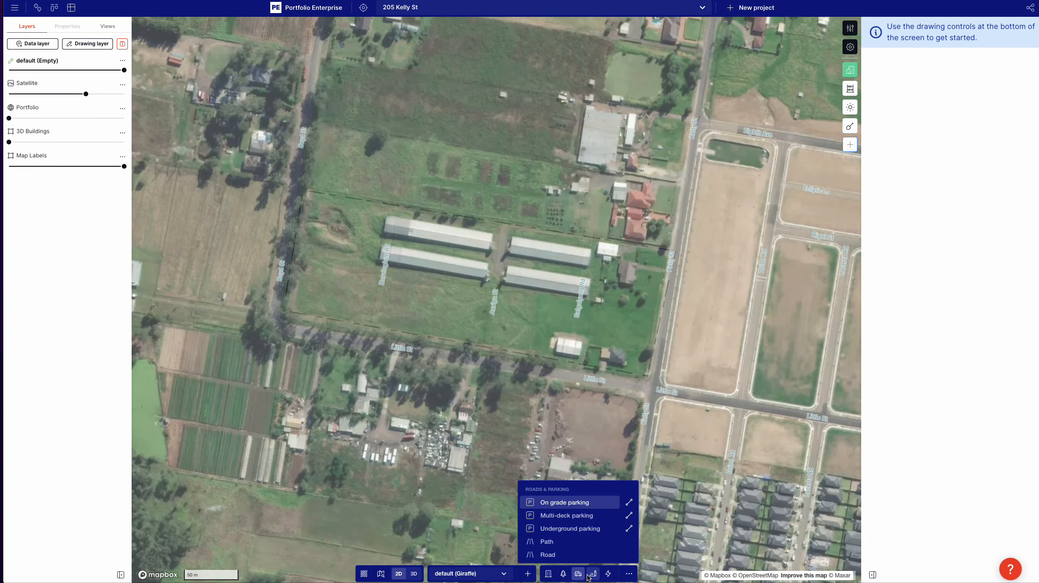
pyautogui.click(566, 518)
pyautogui.click(654, 388)
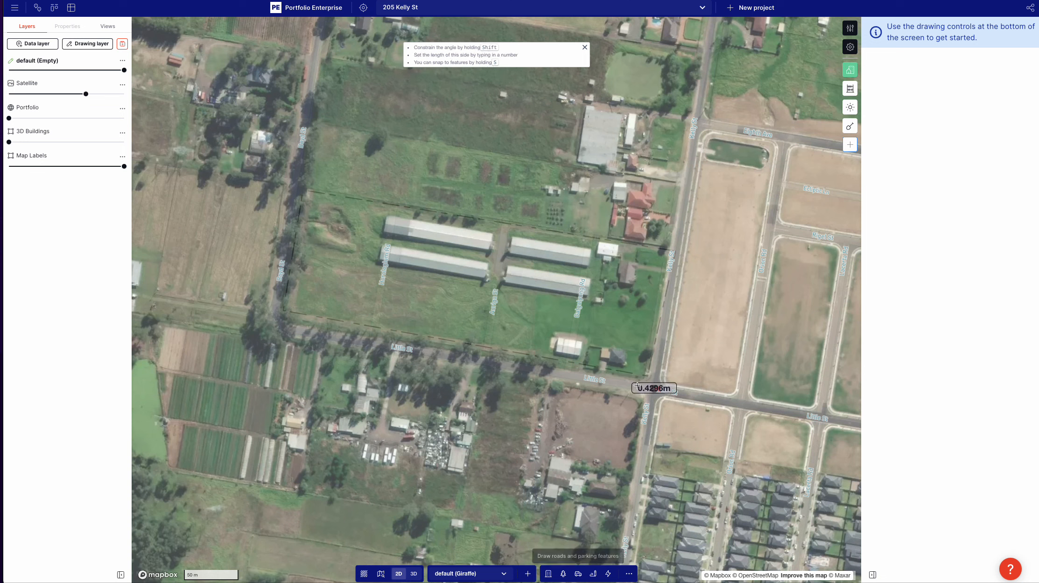
pyautogui.click(274, 329)
pyautogui.click(293, 183)
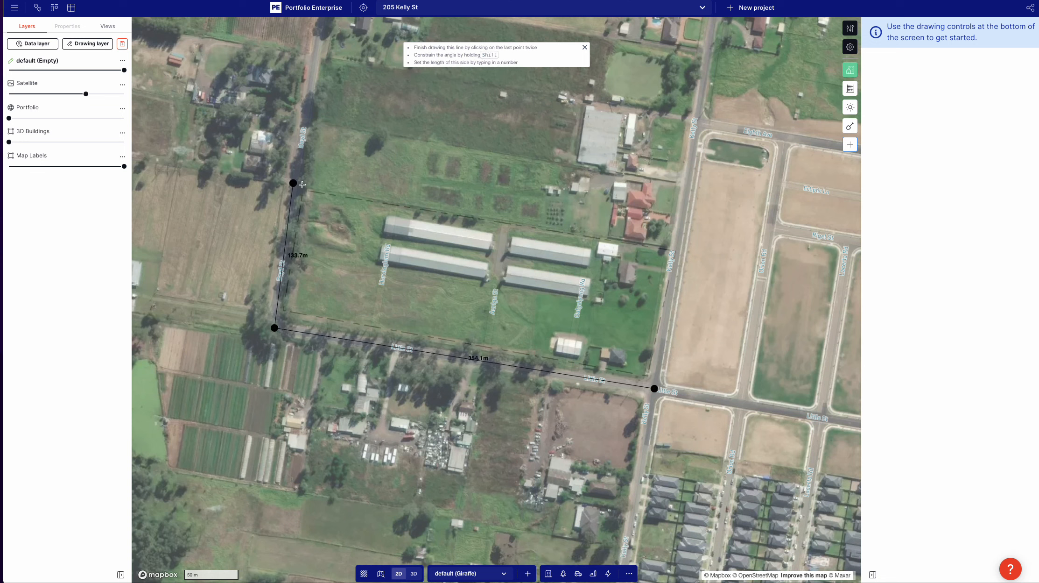
pyautogui.doubleClick(677, 250)
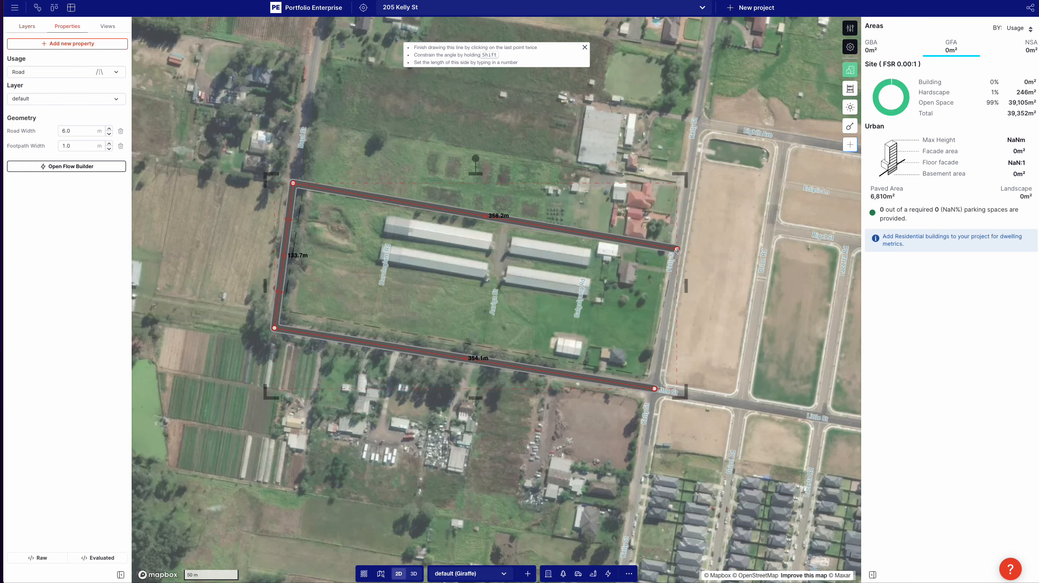
# Step: Set the road width to 12 m after trying 16 m, and set the footpath width to 1.5 m
pyautogui.click(70, 132)
pyautogui.write('12')
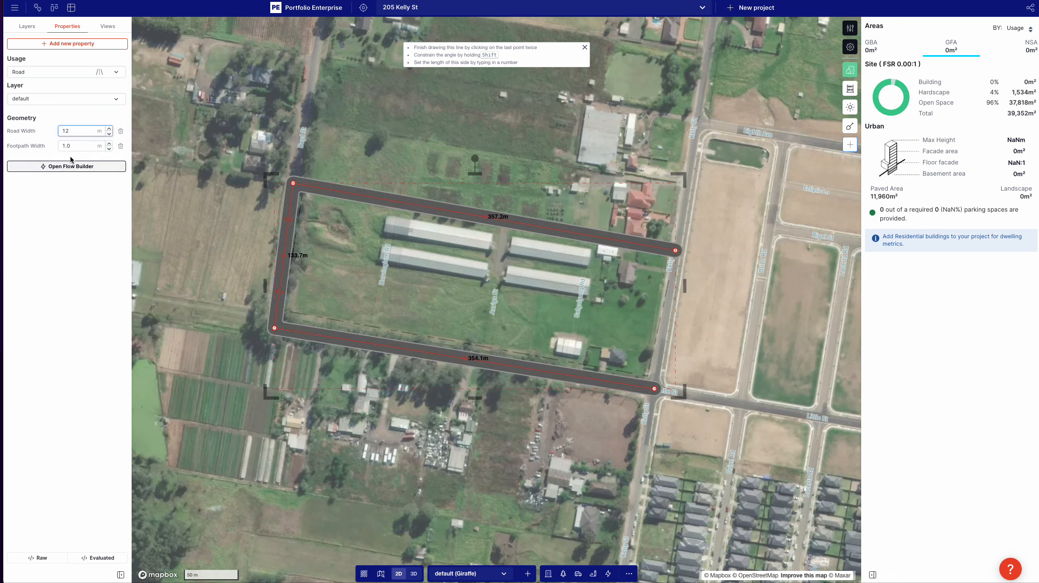
pyautogui.press('Tab')
pyautogui.click(74, 130)
pyautogui.write('16')
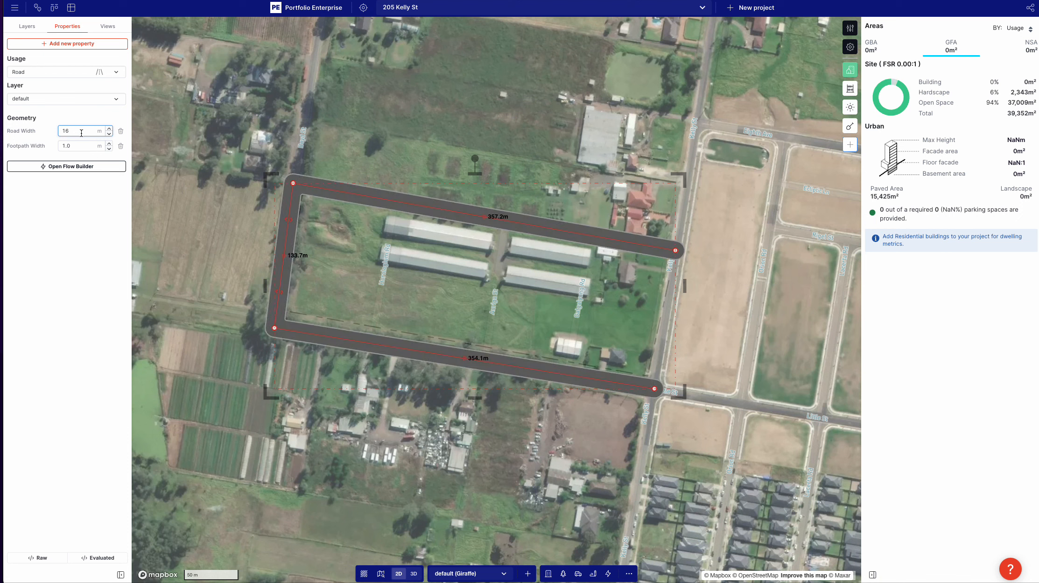
pyautogui.write('12')
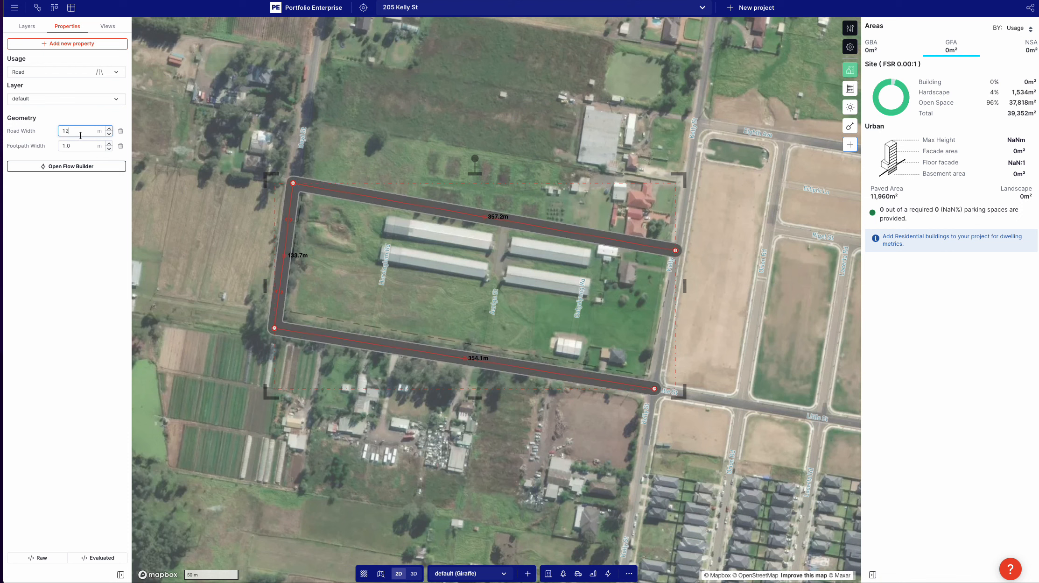
pyautogui.click(70, 145)
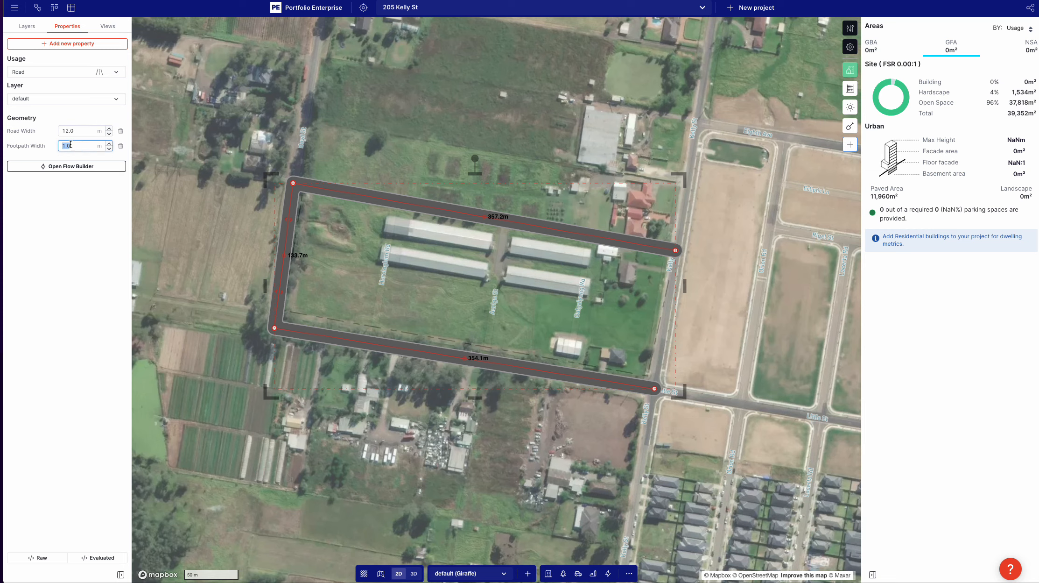
pyautogui.write('1.5')
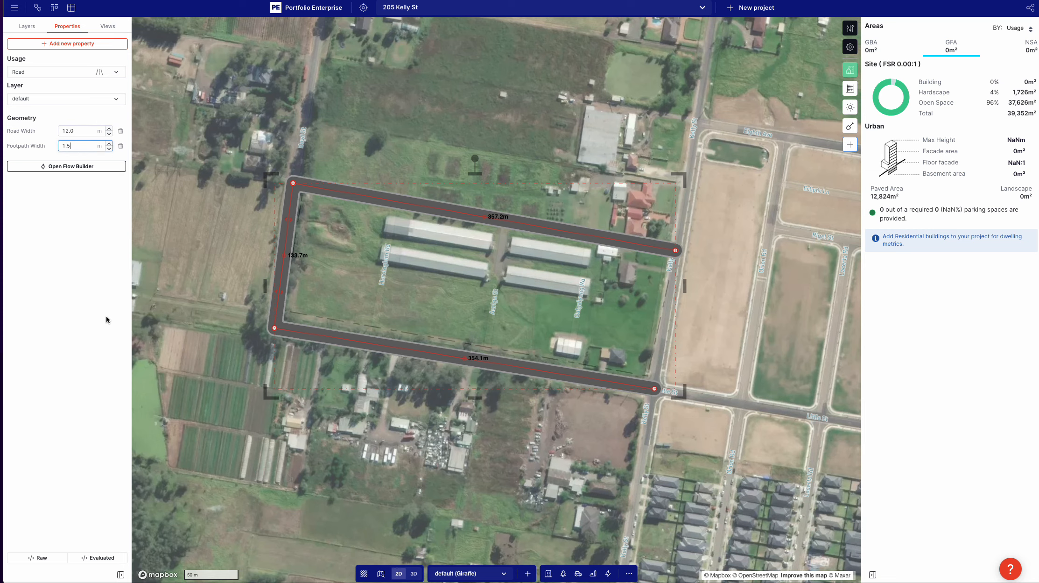
pyautogui.click(107, 319)
# Step: Adjust the road's two eastern endpoints and northwest corner to give segments of about 351 m, 131 m and 354 m
pyautogui.scroll(5, 717, 377)
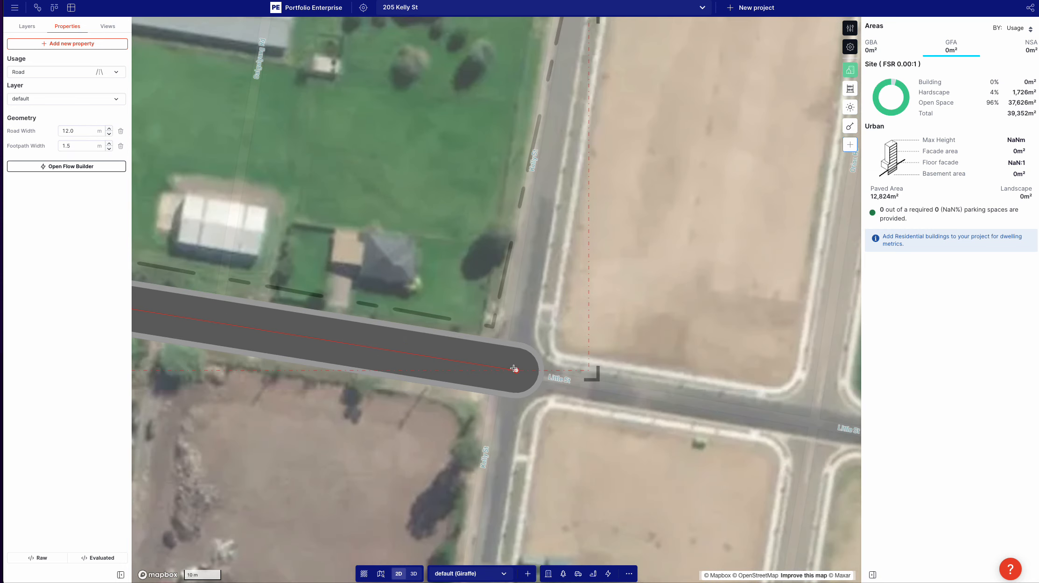
pyautogui.moveTo(514, 369); pyautogui.dragTo(504, 366)
pyautogui.scroll(-5, 504, 366)
pyautogui.moveTo(539, 184); pyautogui.dragTo(536, 182)
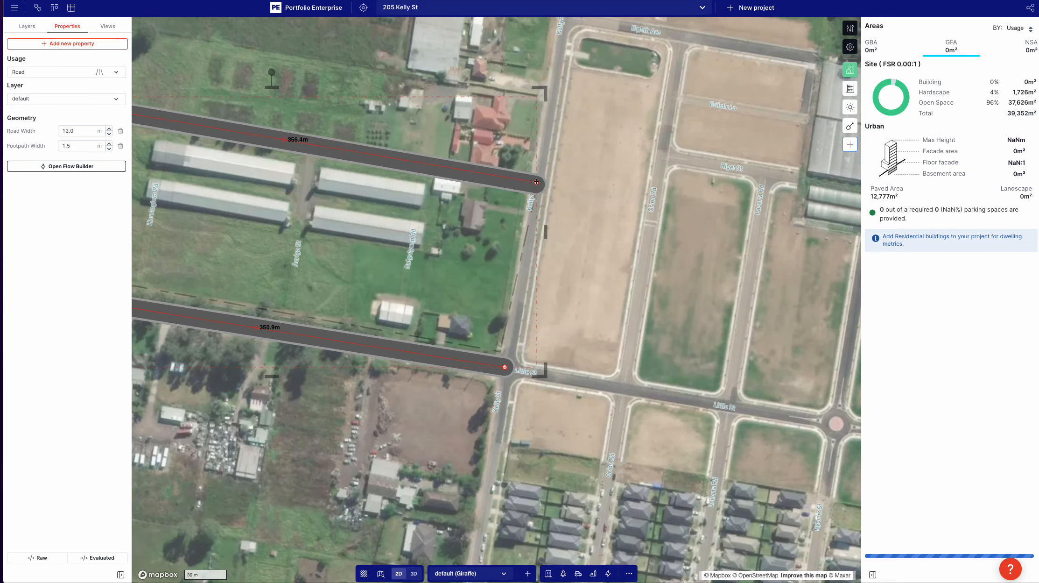
pyautogui.moveTo(170, 111); pyautogui.dragTo(298, 148)
pyautogui.moveTo(216, 150); pyautogui.dragTo(218, 152)
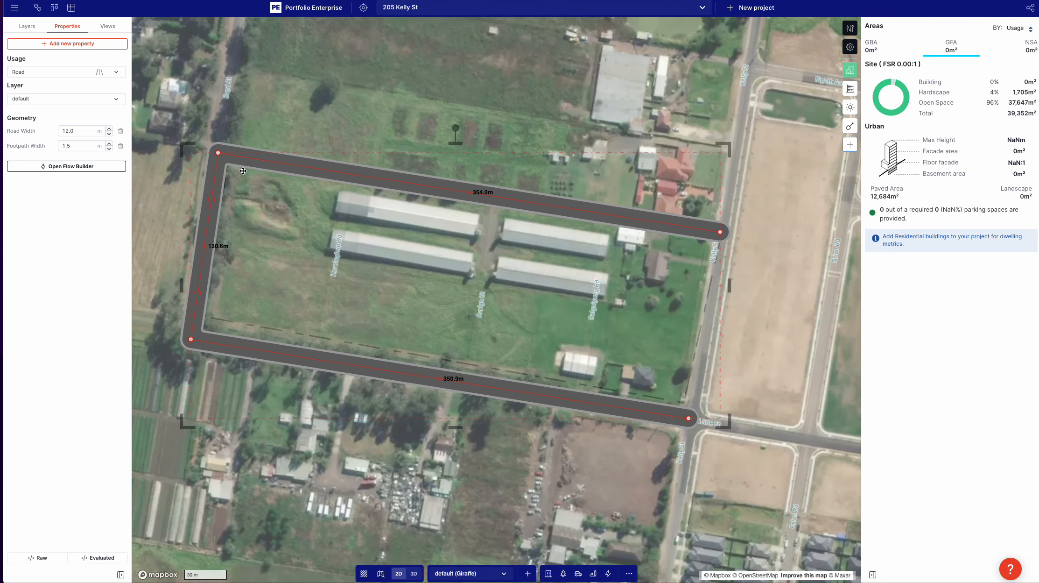
# Step: Add the Corners property with type fillet to the road and round its corners
pyautogui.click(64, 44)
pyautogui.write('cor')
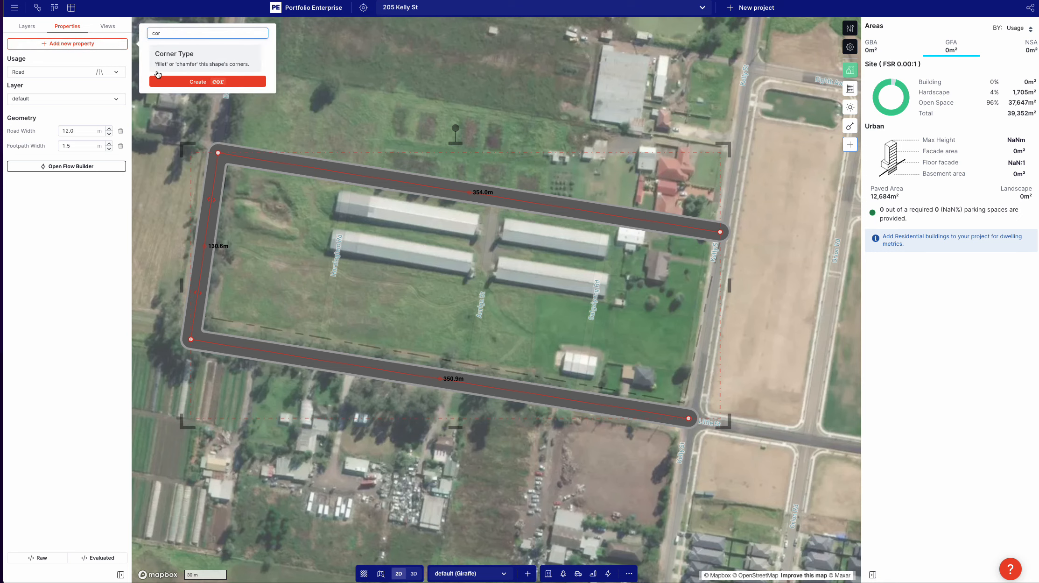
pyautogui.click(158, 74)
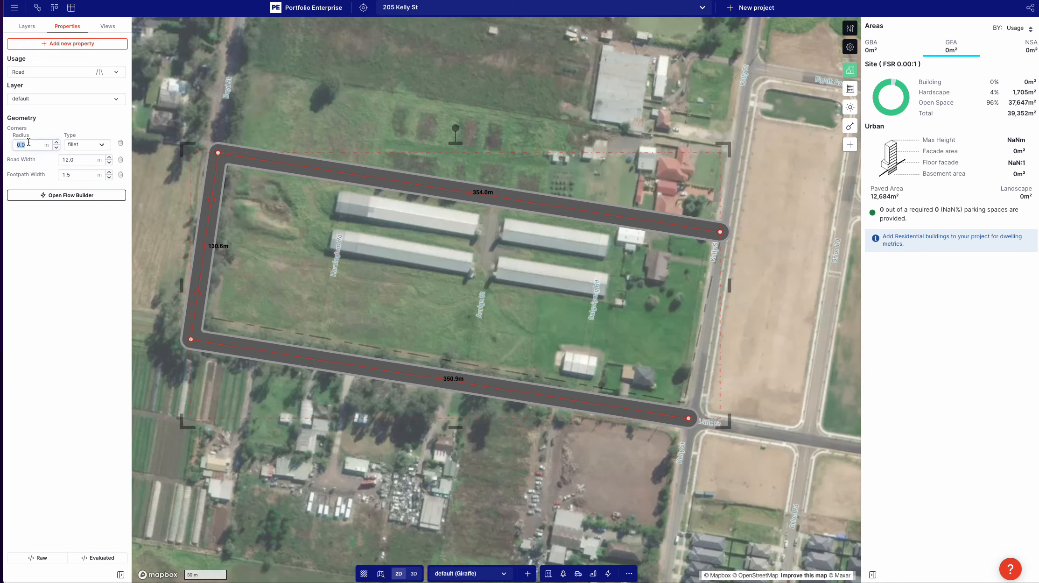
pyautogui.click(366, 124)
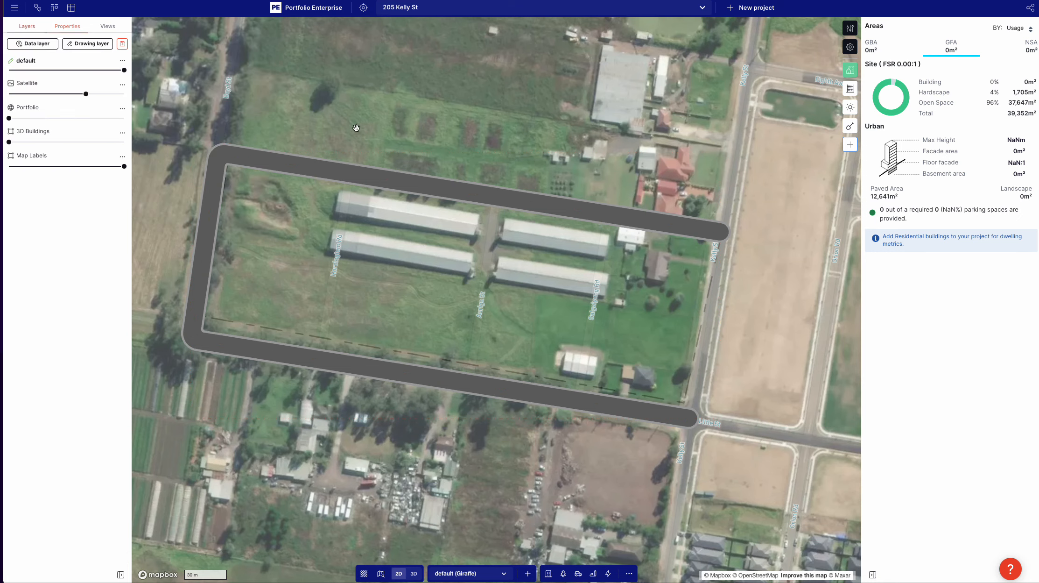
# Step: Draw a Residential subdivision flow rectangle about 71.8 m by 218.6 m over the housing block between Little St and the next cross street south
pyautogui.scroll(-3, 357, 134)
pyautogui.moveTo(327, 202); pyautogui.dragTo(345, 201)
pyautogui.moveTo(682, 257); pyautogui.dragTo(487, 231)
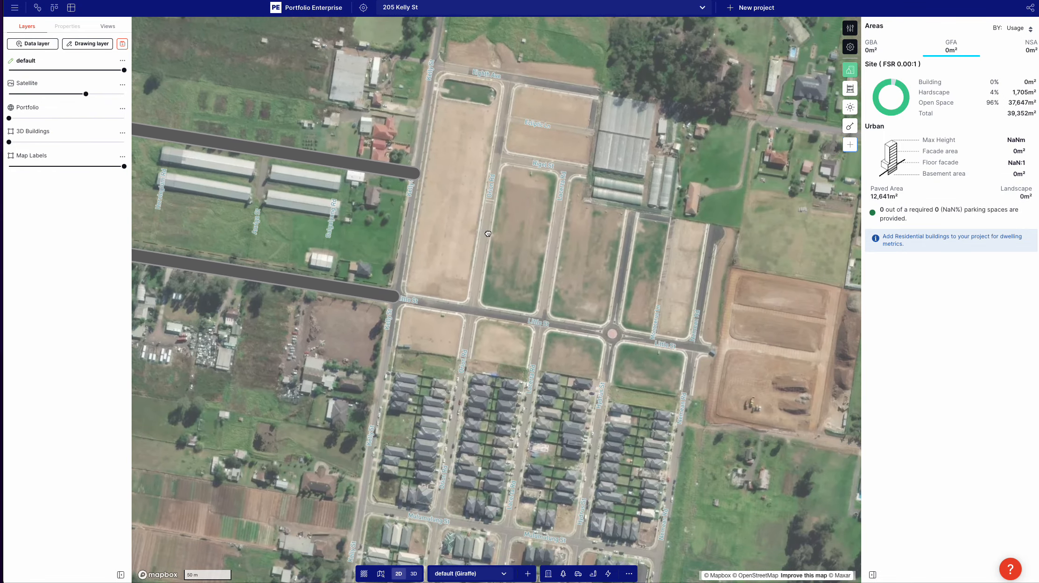
pyautogui.scroll(-3, 499, 235)
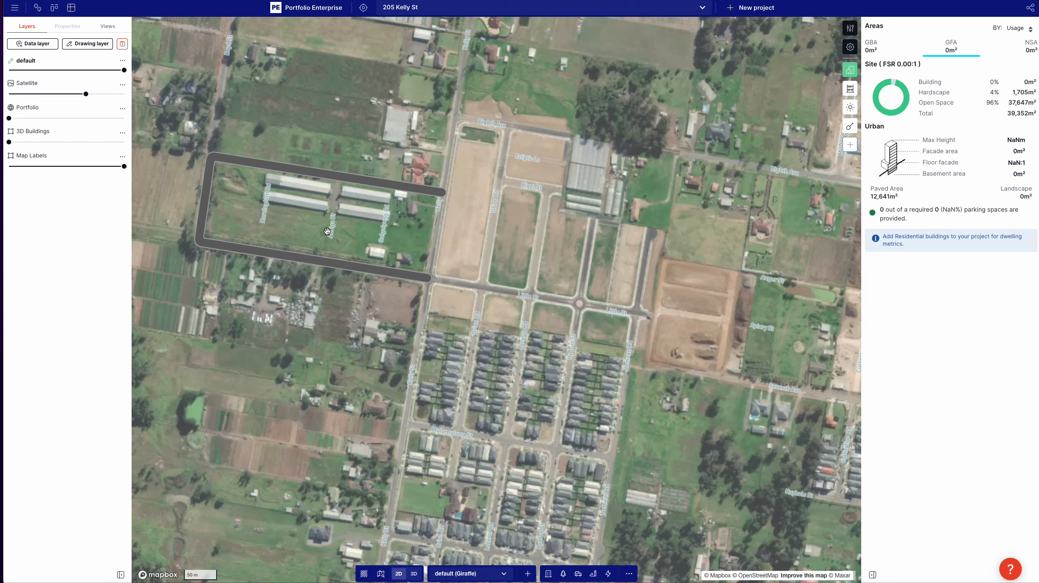
pyautogui.scroll(1, 484, 347)
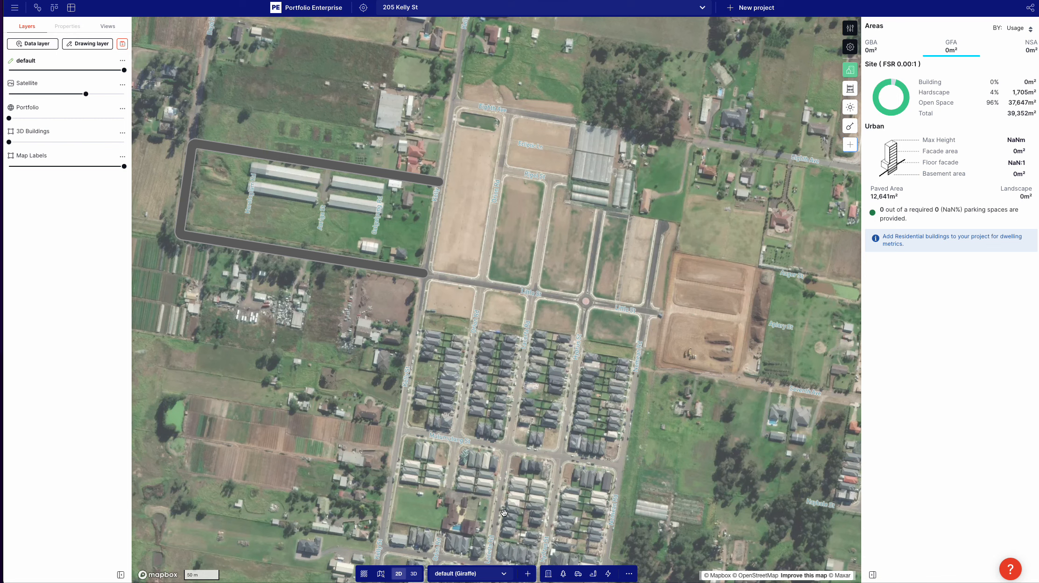
pyautogui.click(608, 573)
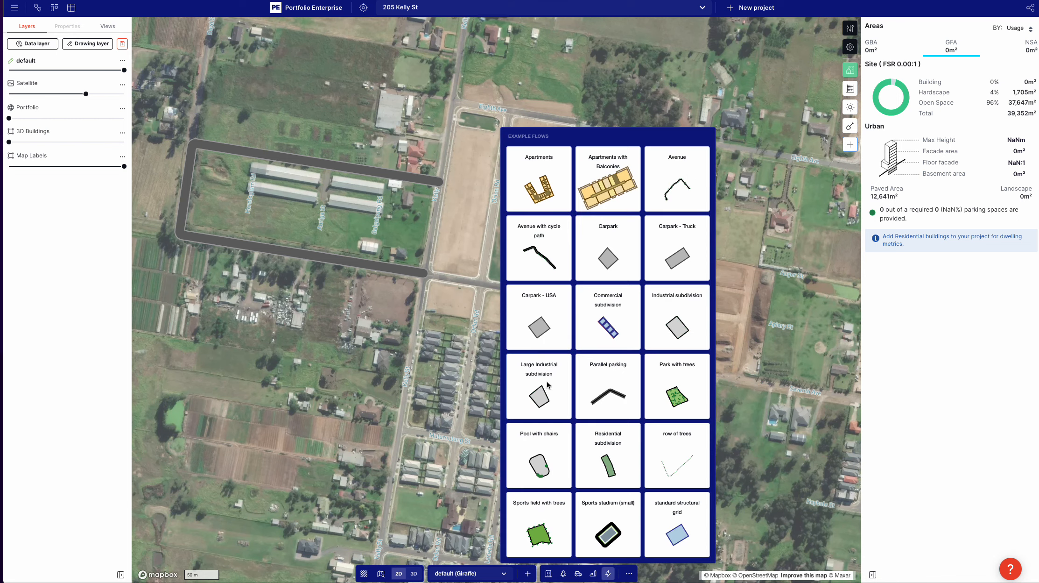
pyautogui.click(638, 466)
pyautogui.scroll(3, 483, 275)
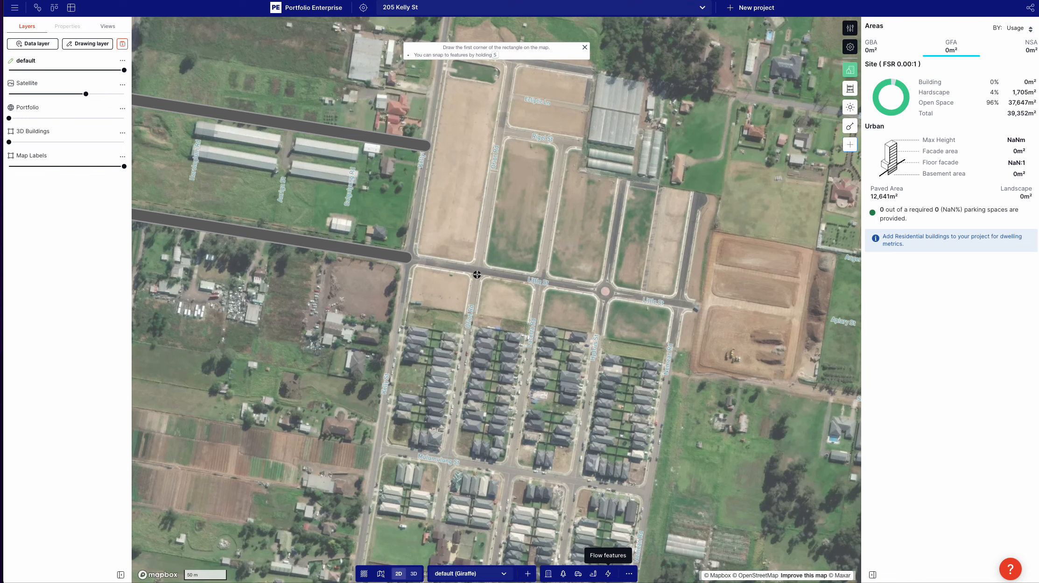
pyautogui.click(477, 274)
pyautogui.click(539, 281)
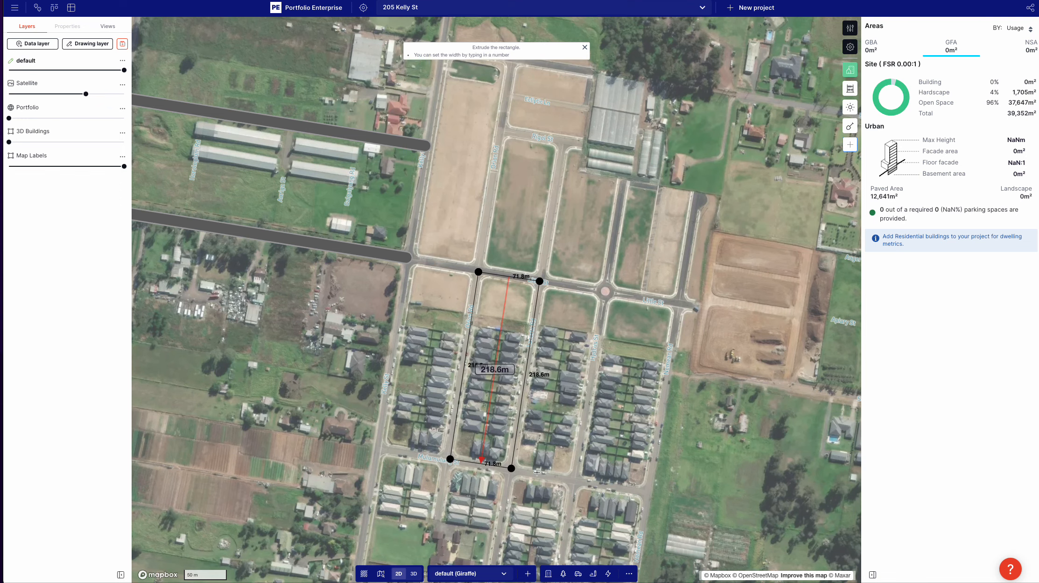
pyautogui.click(537, 472)
# Step: Pull in the subdivision rectangle's edges to fit the block, to about 66.5 m by 205.7 m
pyautogui.scroll(3, 462, 453)
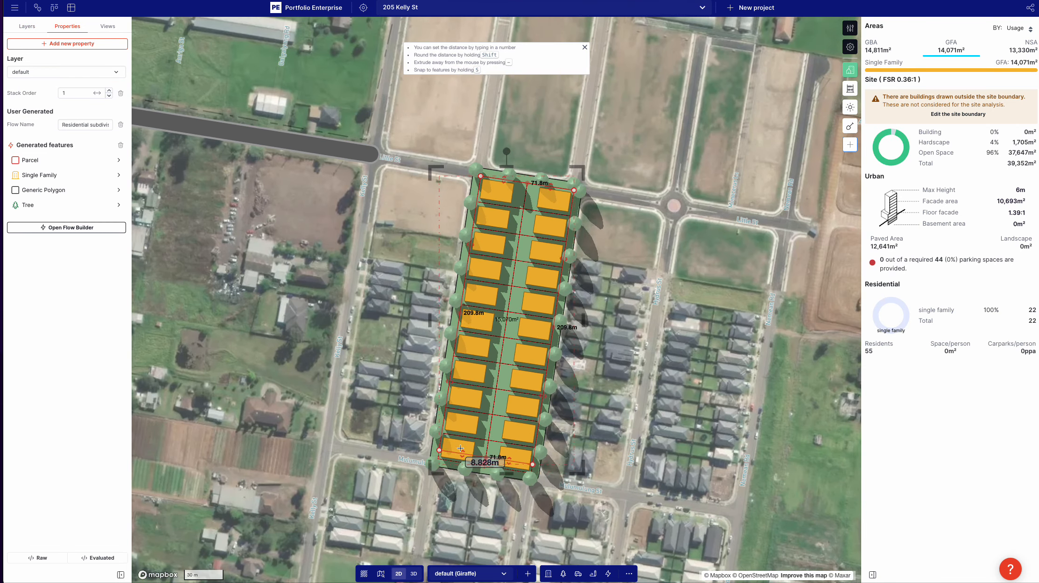
pyautogui.moveTo(460, 449); pyautogui.dragTo(461, 443)
pyautogui.moveTo(449, 376); pyautogui.dragTo(458, 340)
pyautogui.scroll(2, 463, 381)
pyautogui.scroll(4, 476, 425)
pyautogui.press('m')
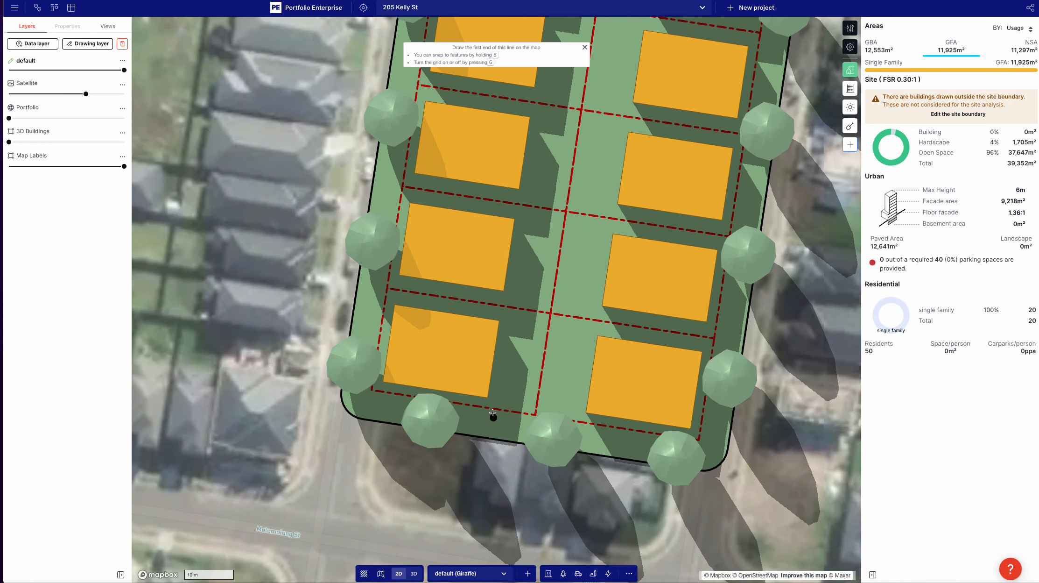
pyautogui.click(493, 409)
pyautogui.press('Escape')
# Step: In the subdivision's flow, set the distance of the Offset Poly transform feeding Round Corners to 1.5 m and save the flow
pyautogui.click(450, 373)
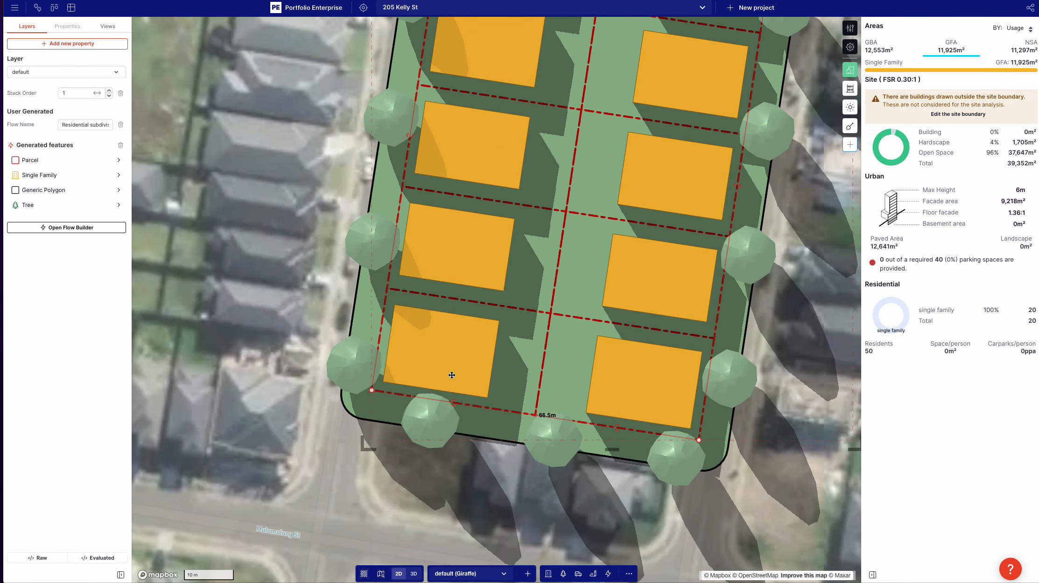
pyautogui.scroll(-1, 432, 499)
pyautogui.scroll(-2, 433, 499)
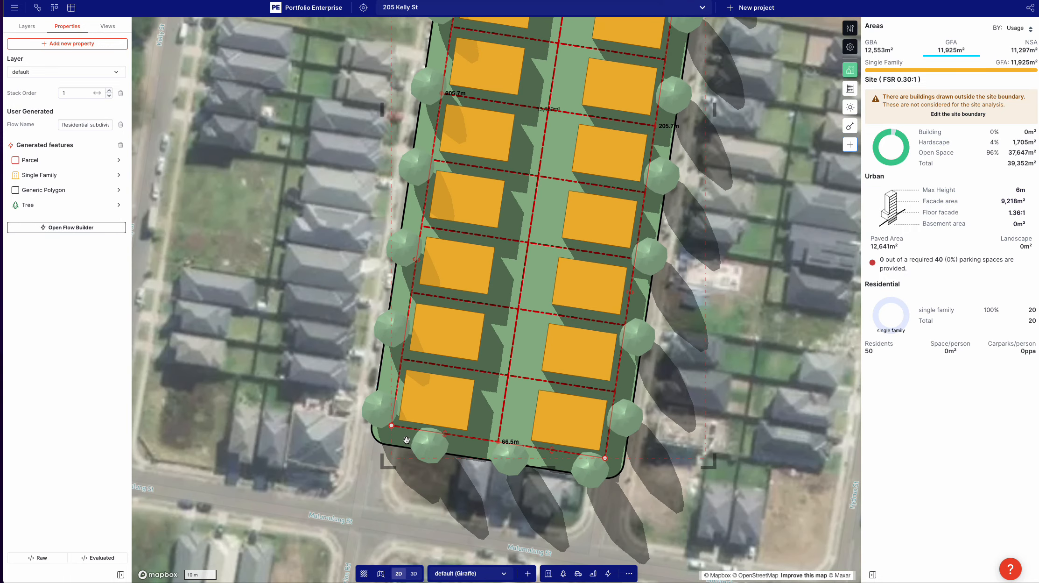
pyautogui.click(66, 228)
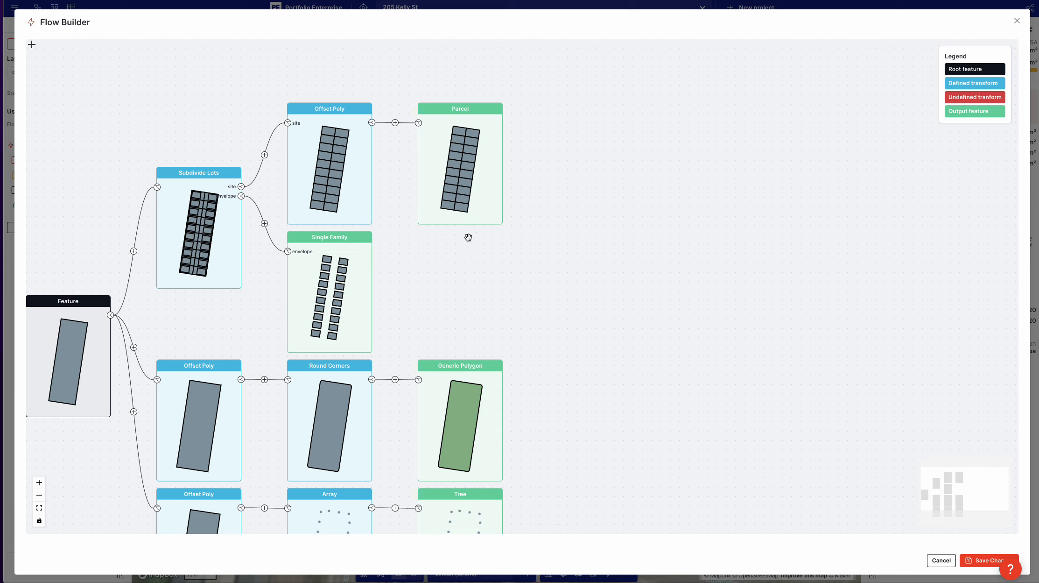
pyautogui.click(220, 392)
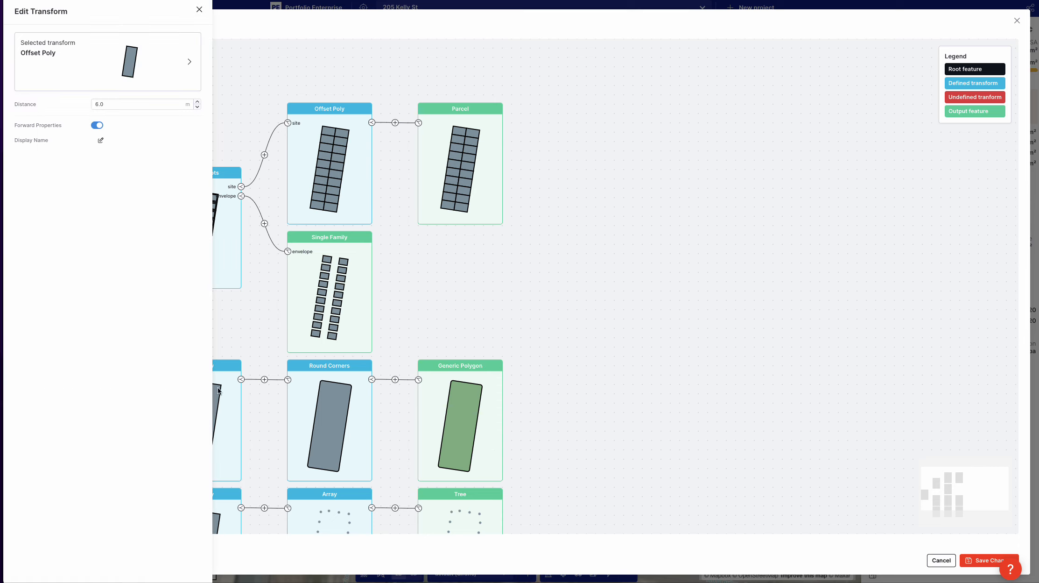
pyautogui.doubleClick(109, 101)
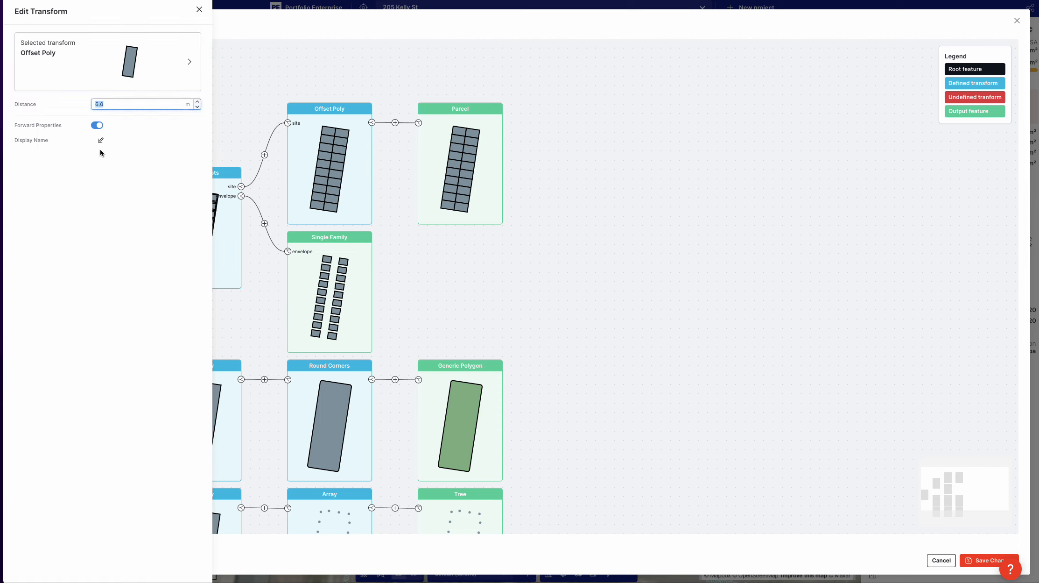
pyautogui.write('1.5')
pyautogui.click(963, 559)
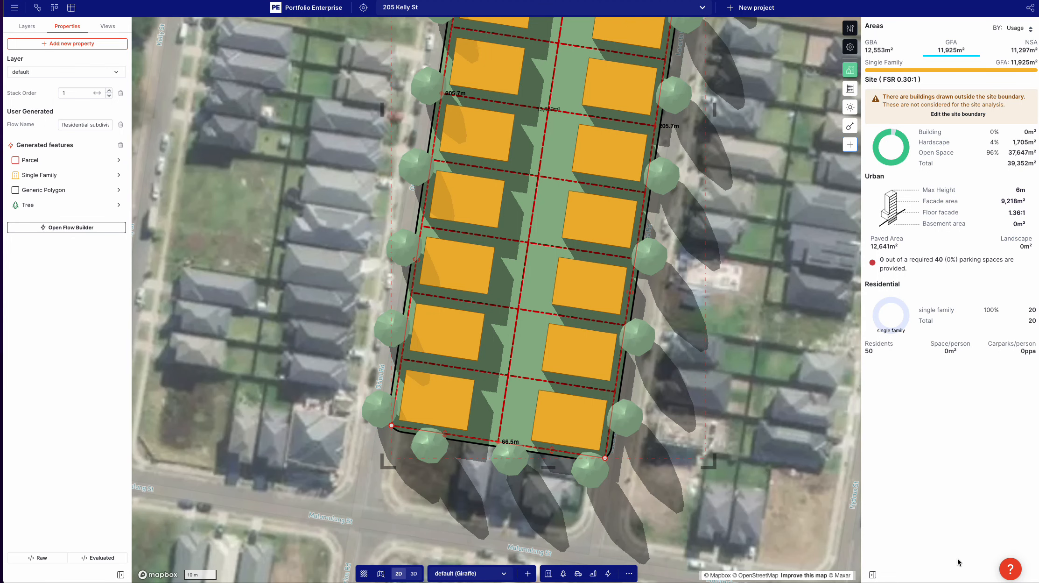
# Step: Pull in the subdivision's west edge to a width of about 60.9 m and extend its north edge to a length of about 208.3 m
pyautogui.moveTo(420, 438); pyautogui.dragTo(435, 486)
pyautogui.scroll(-3, 436, 487)
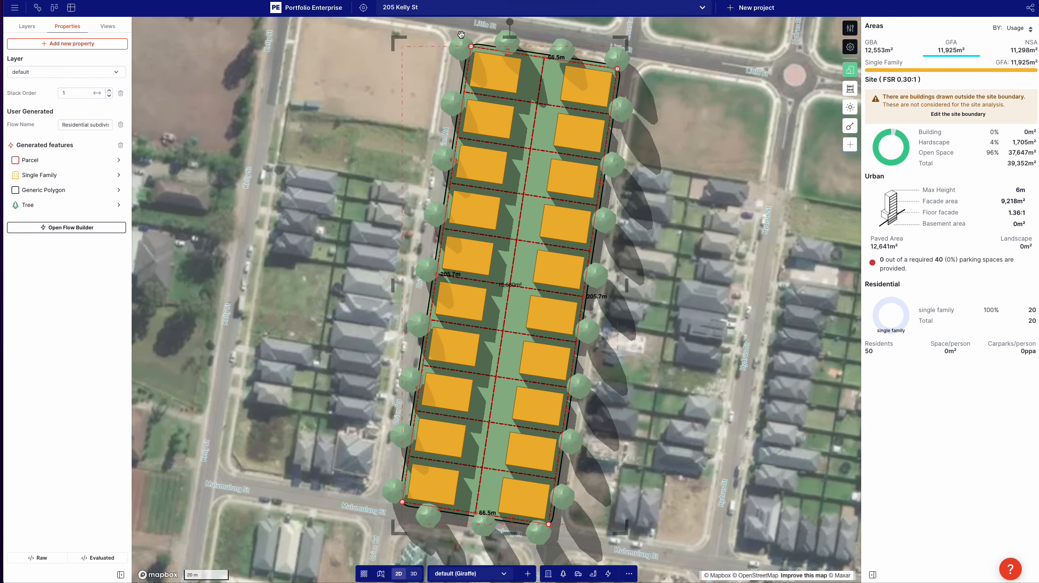
pyautogui.moveTo(452, 162); pyautogui.dragTo(465, 164)
pyautogui.moveTo(529, 50); pyautogui.dragTo(536, 76)
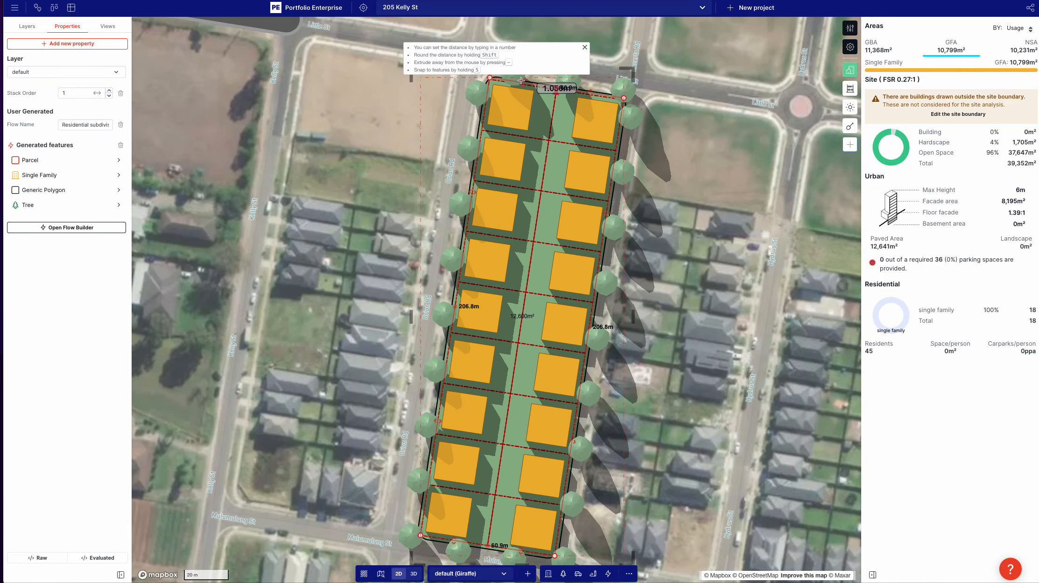
# Step: Make the Single Family lot subdivision solve for frontage, with an inner frontage target of 10 m
pyautogui.click(31, 175)
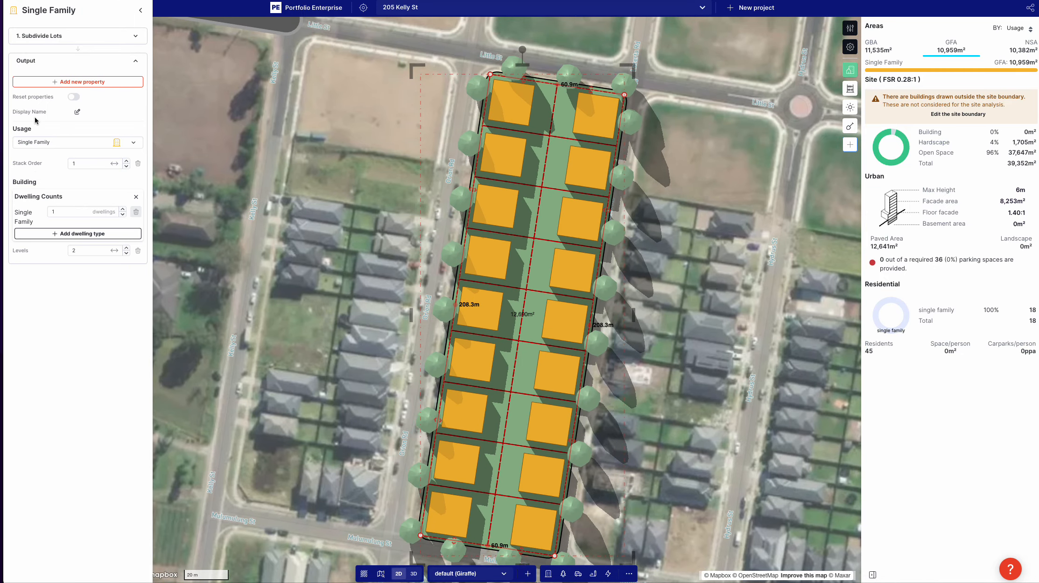
pyautogui.click(41, 33)
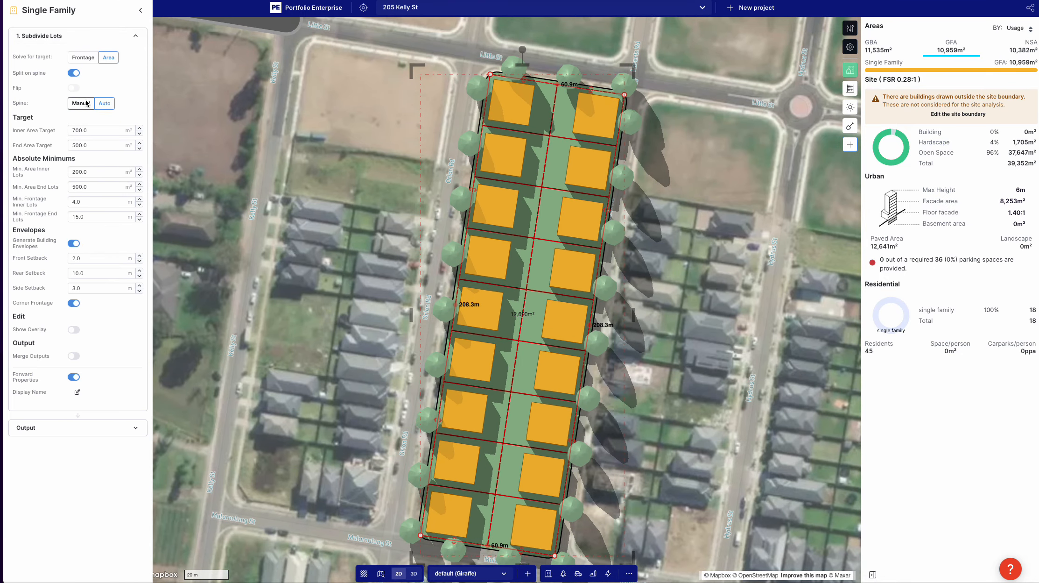
pyautogui.click(84, 57)
pyautogui.doubleClick(92, 126)
pyautogui.write('10')
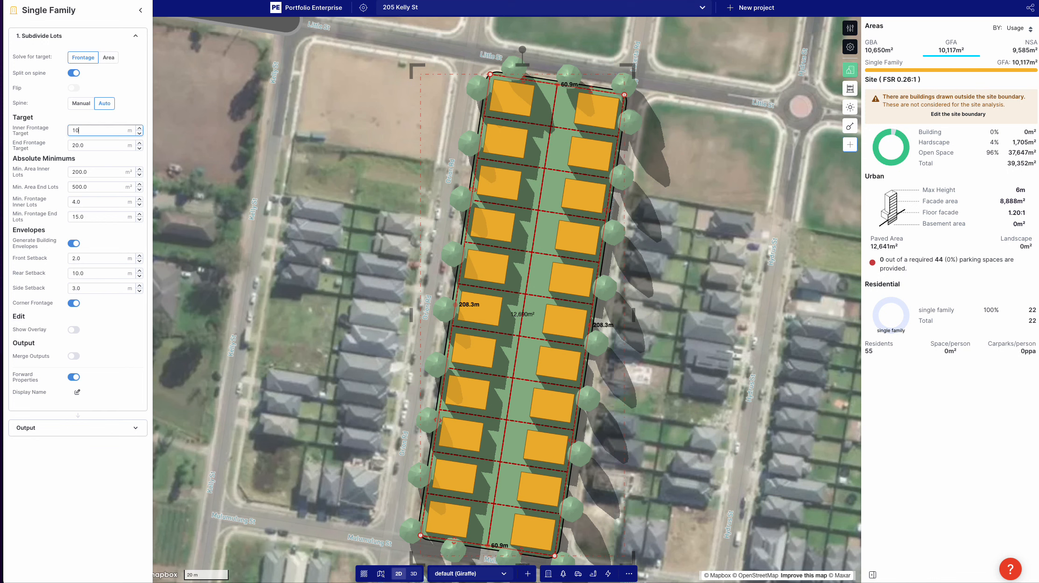
pyautogui.write('.0')
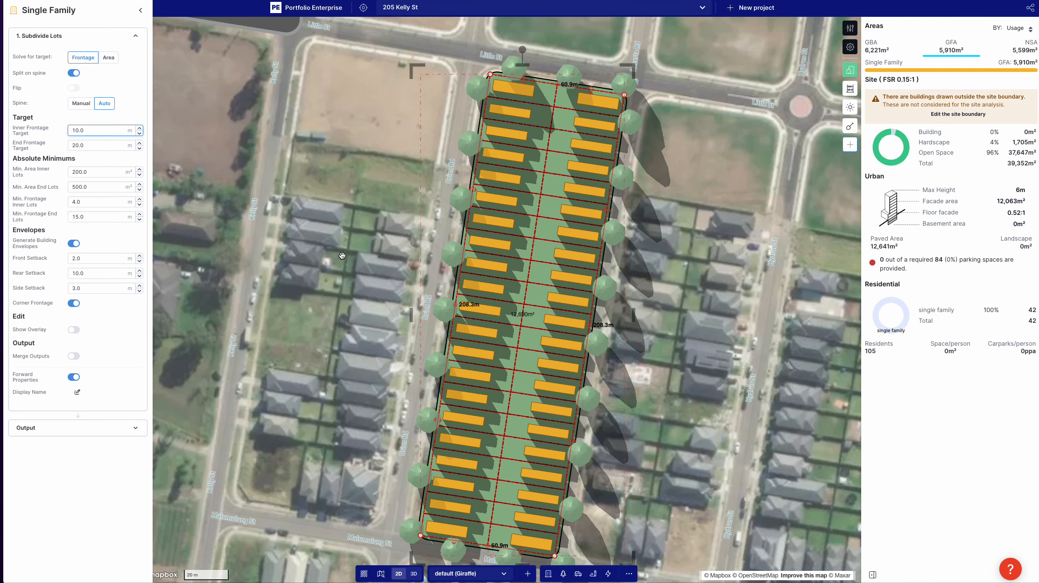
pyautogui.scroll(-2, 492, 93)
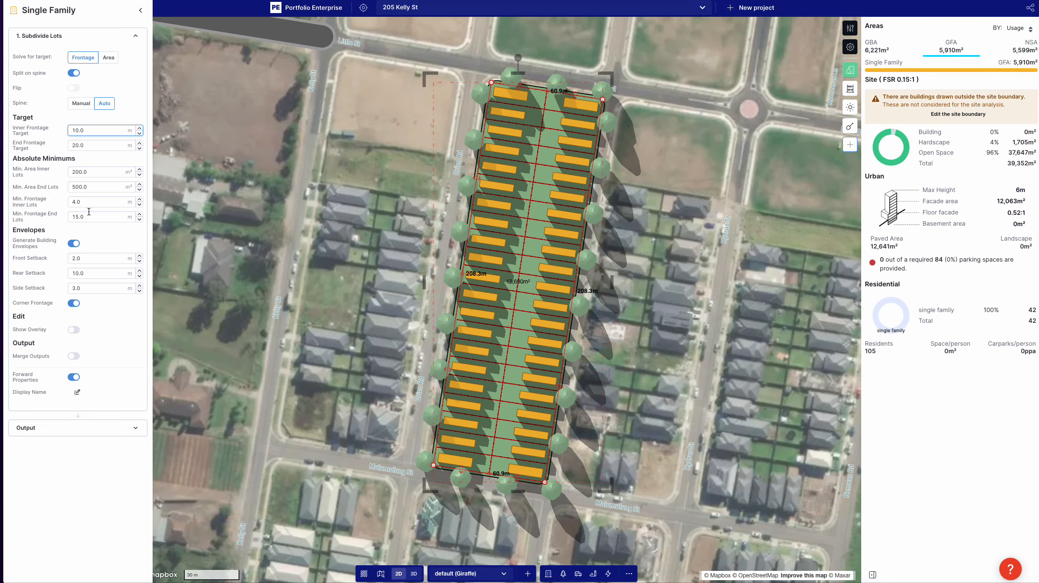
# Step: Set the minimum area of inner lots to 270 m² and pull in the subdivision's east edge to a width of about 56.4 m
pyautogui.doubleClick(75, 172)
pyautogui.write('2')
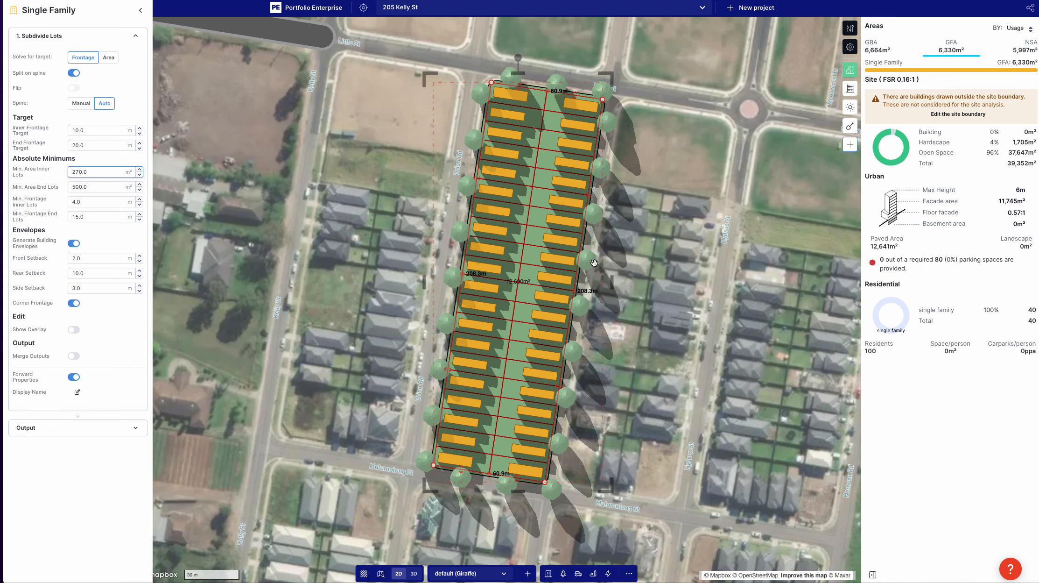
pyautogui.moveTo(583, 200); pyautogui.dragTo(581, 196)
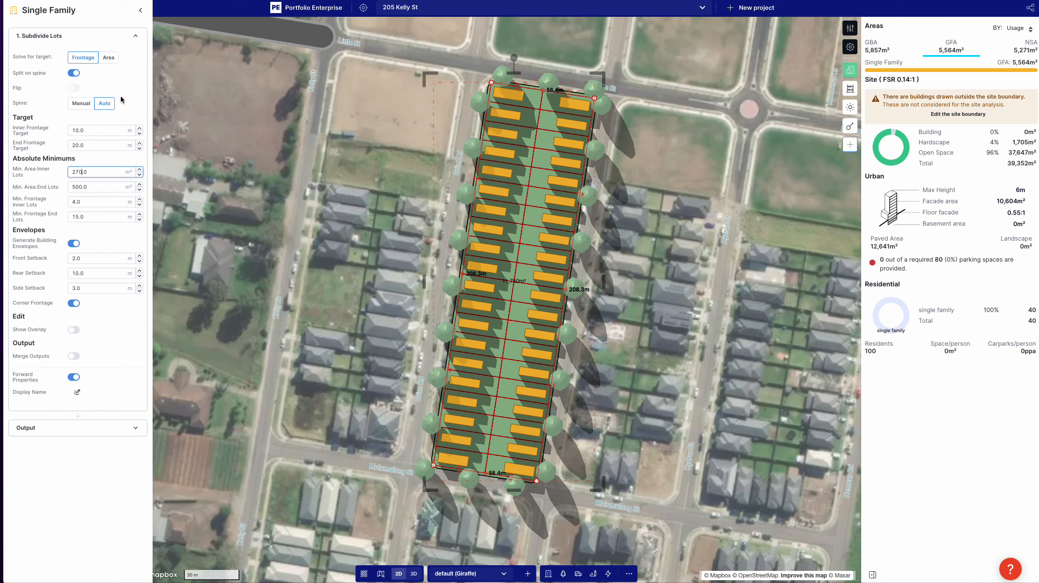
# Step: Switch the lot spine to manual and pull its north end inward to a spine length of about 180.9 m
pyautogui.click(80, 104)
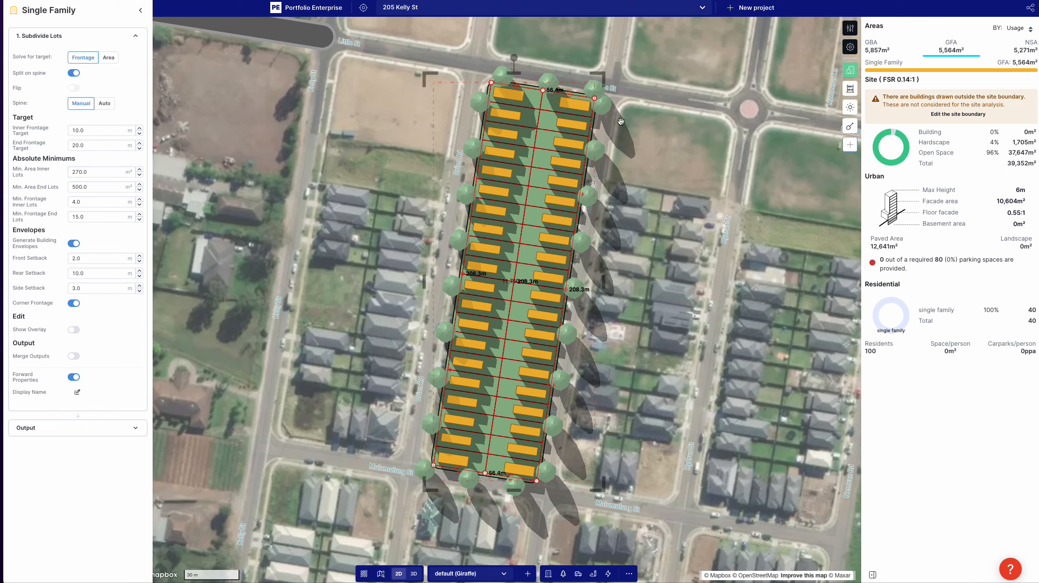
pyautogui.moveTo(544, 90); pyautogui.dragTo(536, 140)
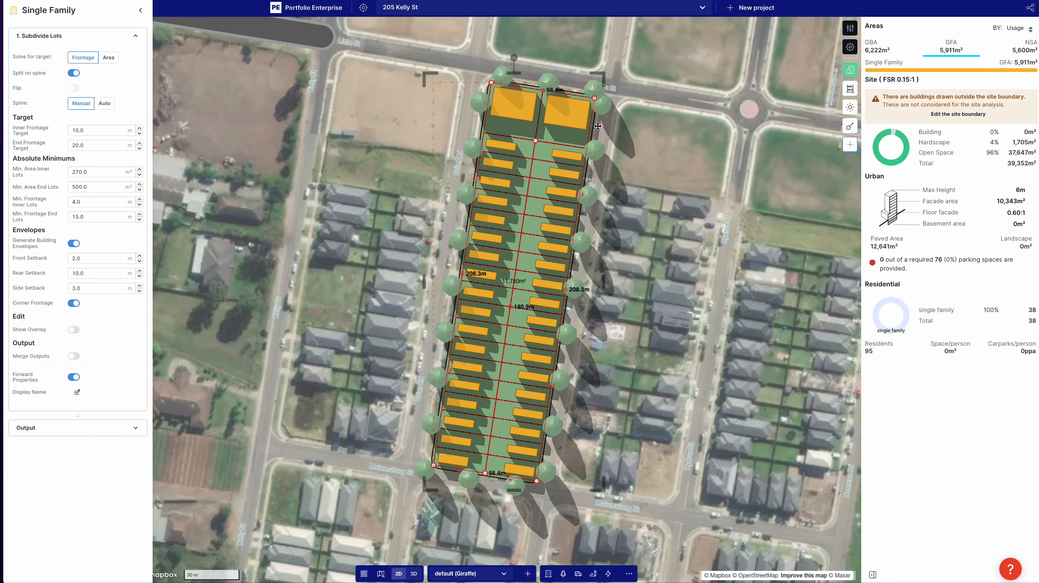
# Step: Set the minimum area of end lots to 270 m² and the end frontage target to 15 m
pyautogui.doubleClick(95, 189)
pyautogui.doubleClick(86, 146)
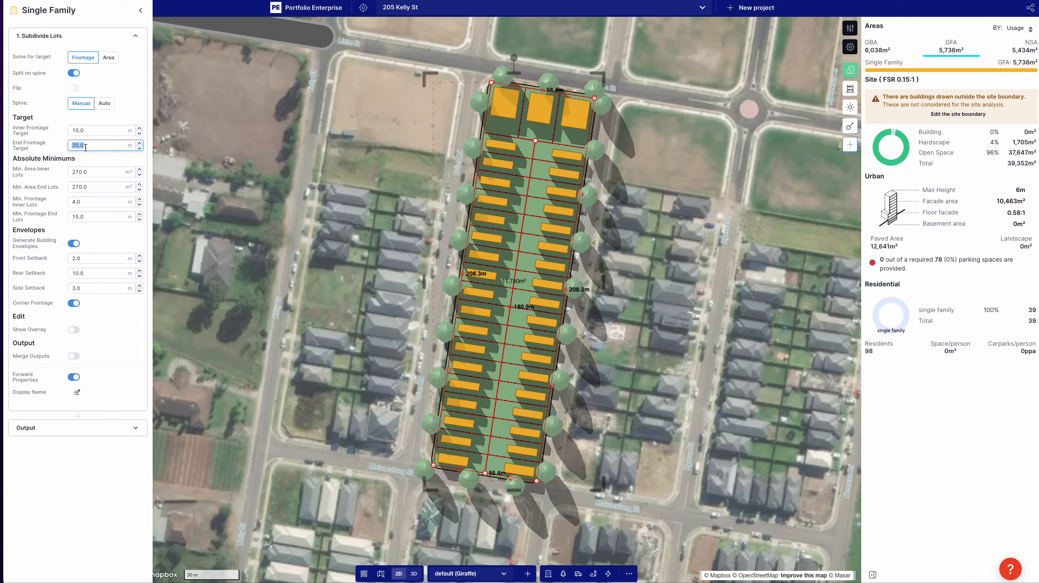
pyautogui.write('15.0')
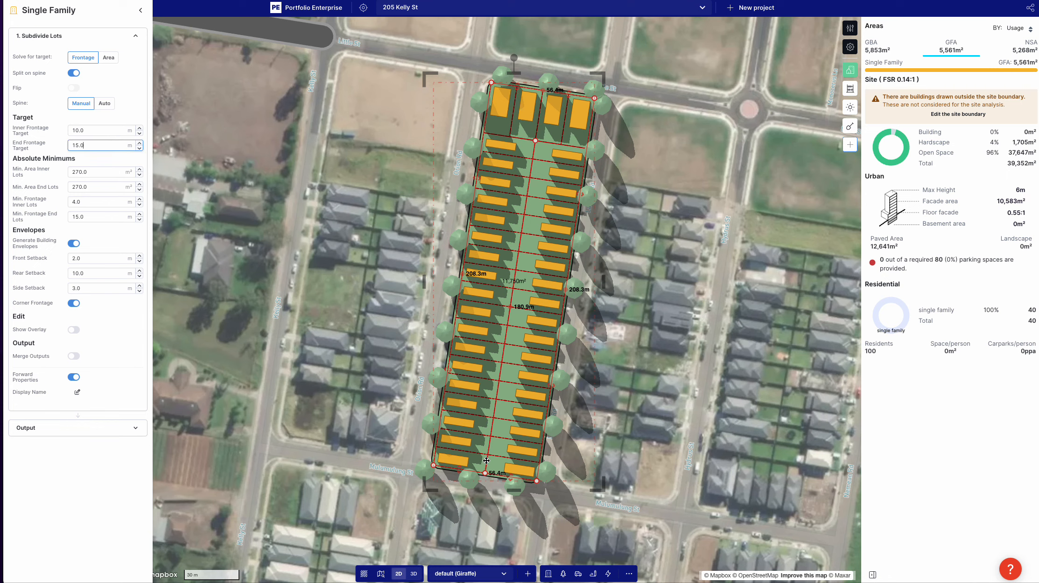
# Step: Adjust both spine ends to a length of about 144.6 m and pull in the subdivision's north edge to an east side of about 165.3 m
pyautogui.moveTo(486, 472); pyautogui.dragTo(494, 415)
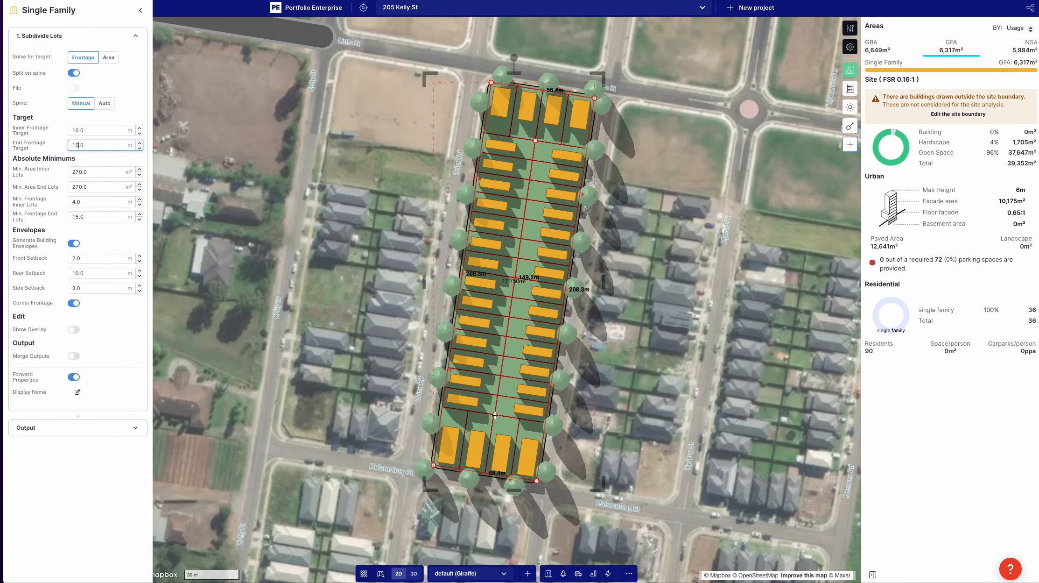
pyautogui.scroll(-2, 637, 378)
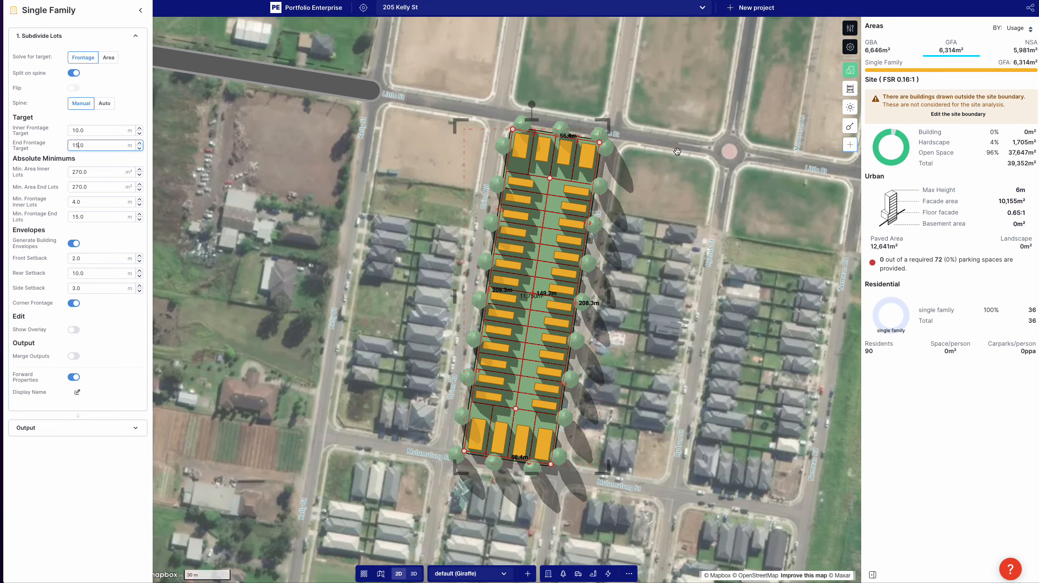
pyautogui.moveTo(550, 177); pyautogui.dragTo(552, 185)
pyautogui.moveTo(536, 138); pyautogui.dragTo(590, 209)
pyautogui.scroll(-3, 580, 208)
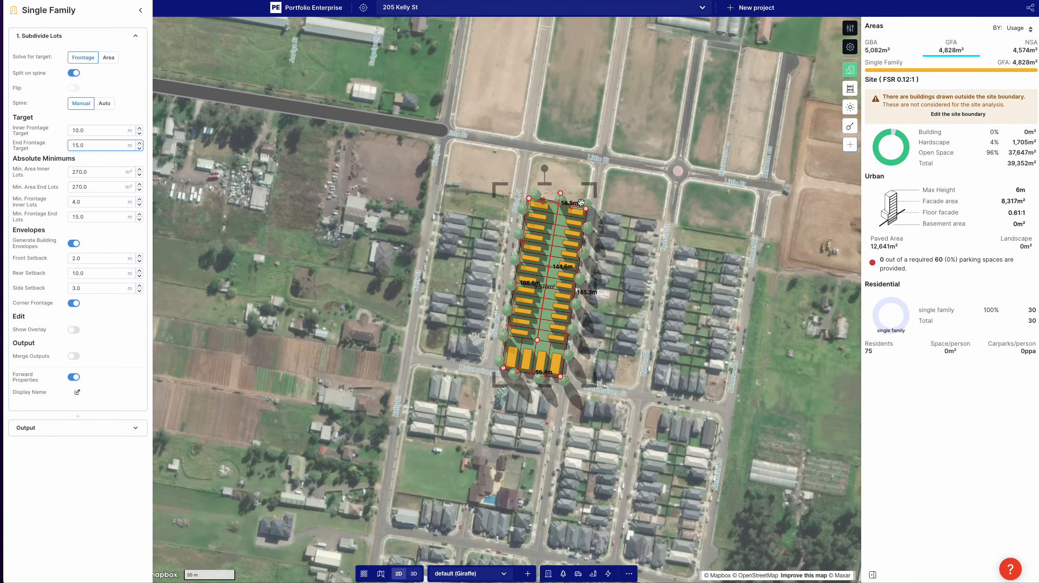
# Step: Draw a rectangle about 48.6 m by 32.2 m between the subdivision's north edge and Little St and give it the Retail usage
pyautogui.click(559, 177)
pyautogui.press('r')
pyautogui.click(530, 192)
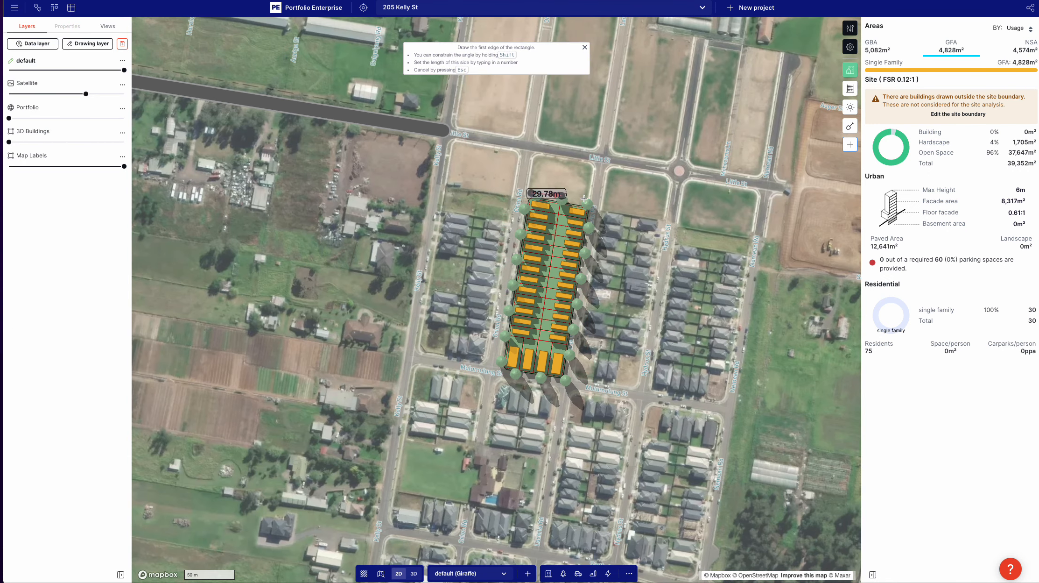
pyautogui.click(580, 201)
pyautogui.click(585, 169)
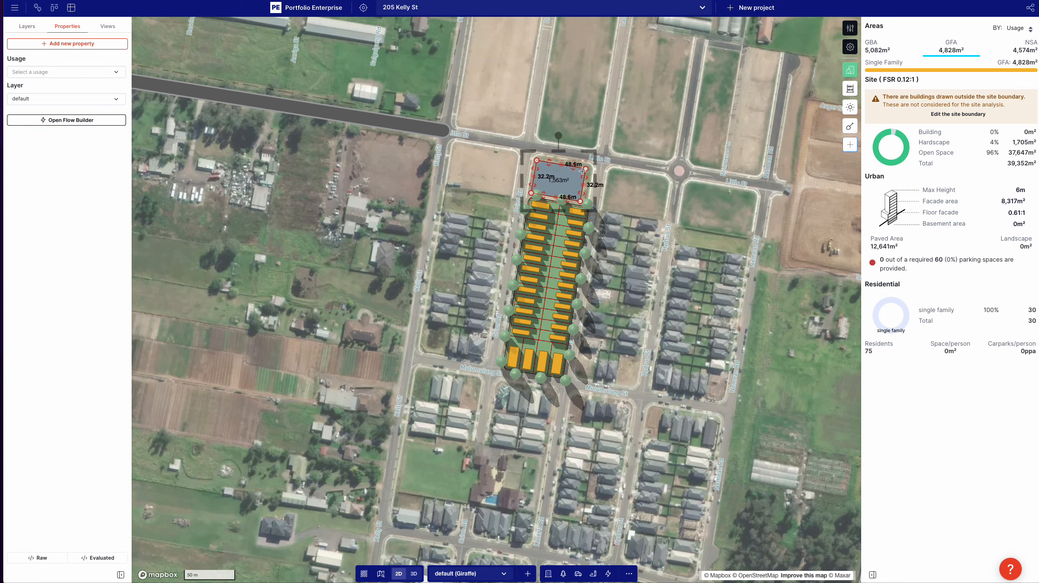
pyautogui.click(28, 73)
pyautogui.click(91, 142)
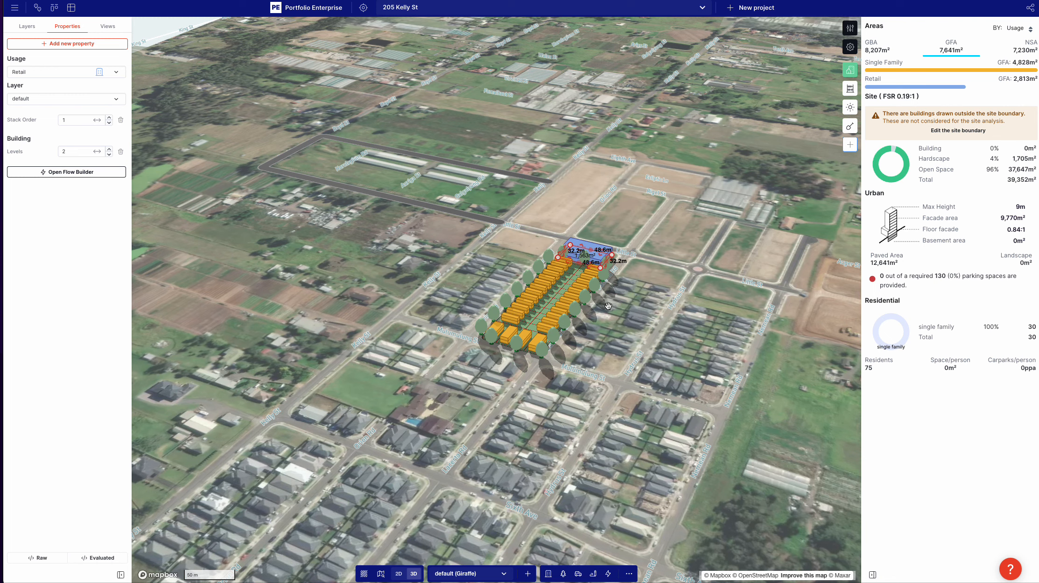
# Step: Reduce the side setback of the residential subdivision's Single Family building envelopes
pyautogui.scroll(2, 609, 307)
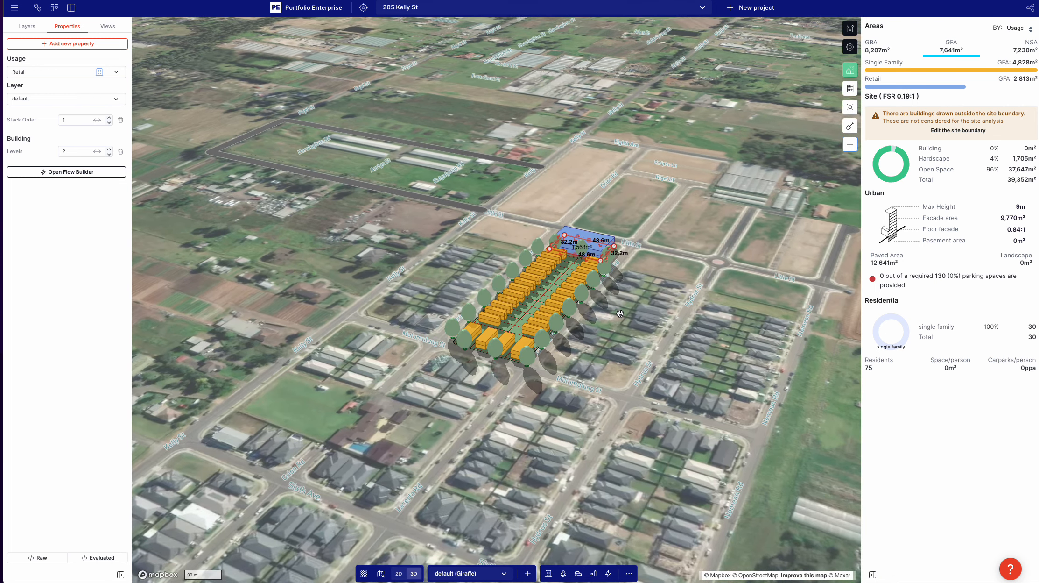
pyautogui.press('2')
pyautogui.scroll(5, 533, 309)
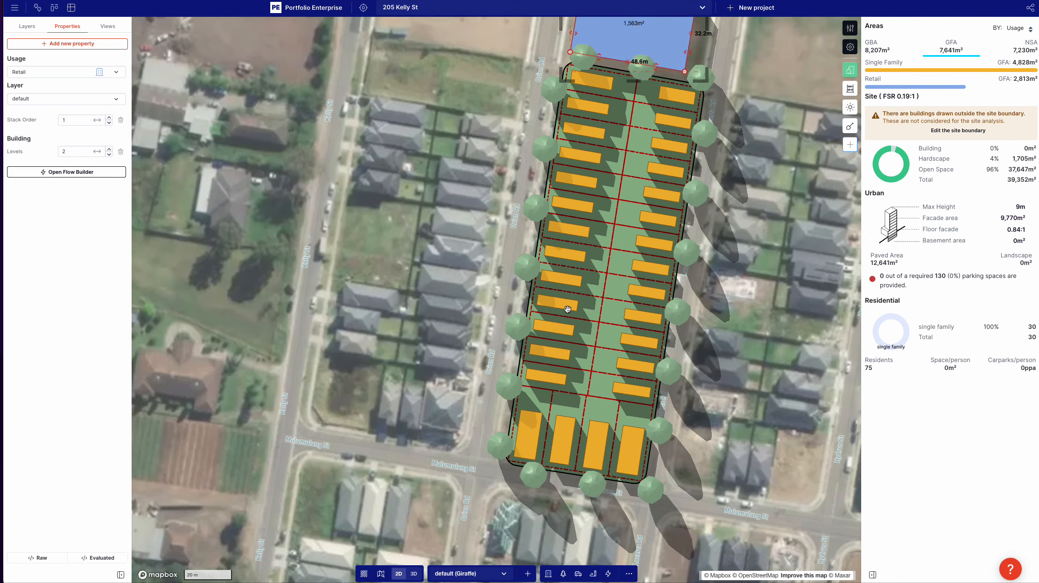
pyautogui.scroll(-5, 568, 308)
pyautogui.scroll(5, 591, 303)
pyautogui.click(569, 298)
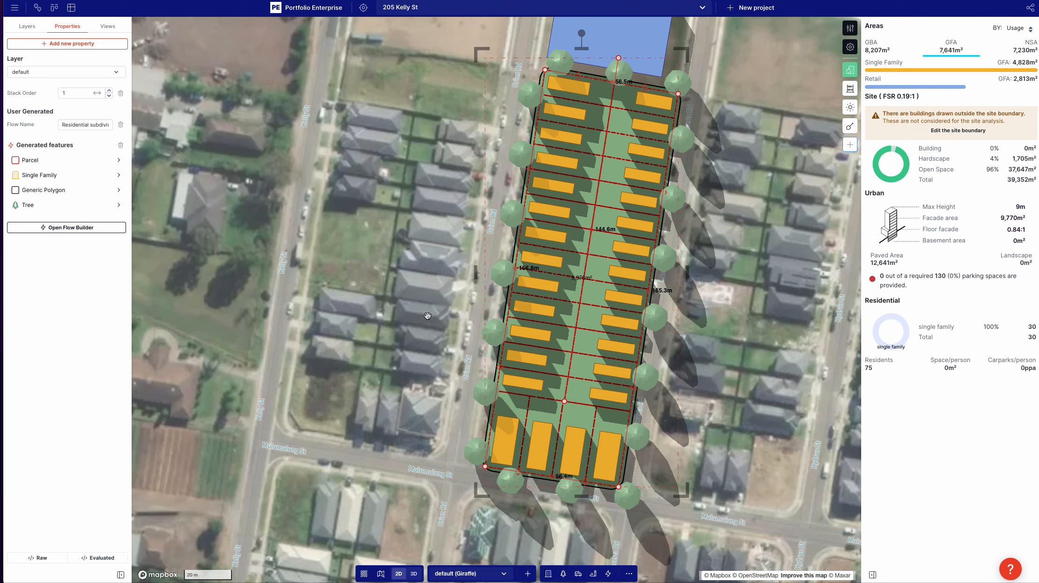
pyautogui.click(24, 175)
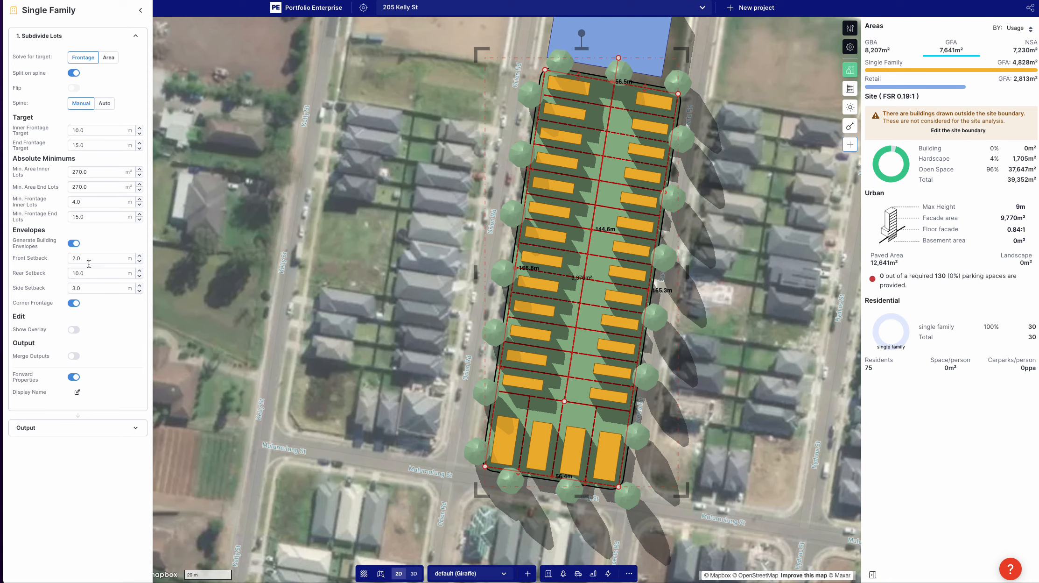
pyautogui.doubleClick(91, 288)
pyautogui.click(345, 327)
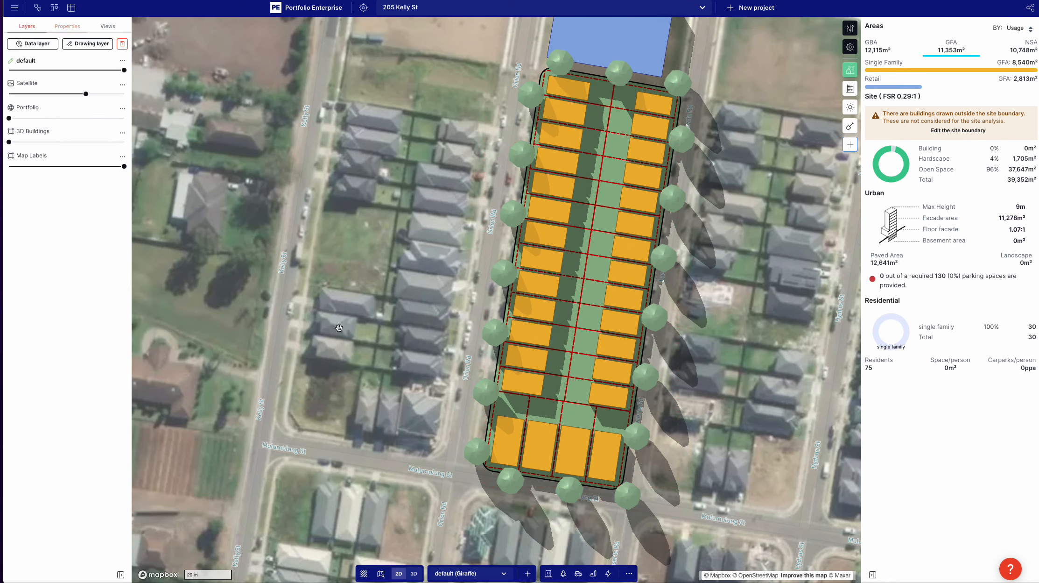
# Step: Move the residential subdivision into the road loop, rotate it about 90° clockwise and place it in the loop's southeast corner
pyautogui.scroll(-5, 388, 339)
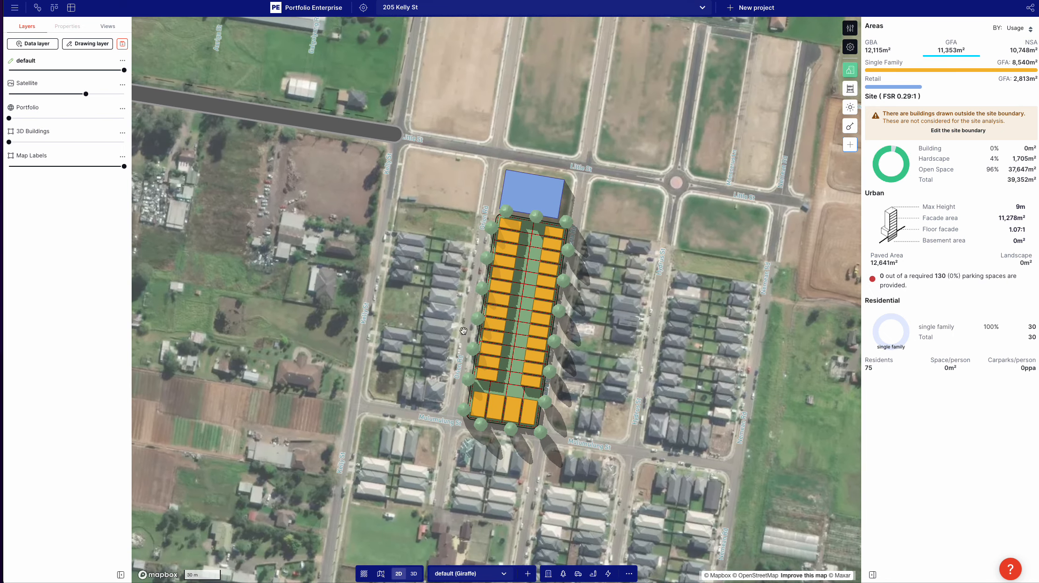
pyautogui.scroll(-5, 440, 324)
pyautogui.moveTo(505, 326); pyautogui.dragTo(480, 347)
pyautogui.click(540, 344)
pyautogui.moveTo(488, 328); pyautogui.dragTo(216, 148)
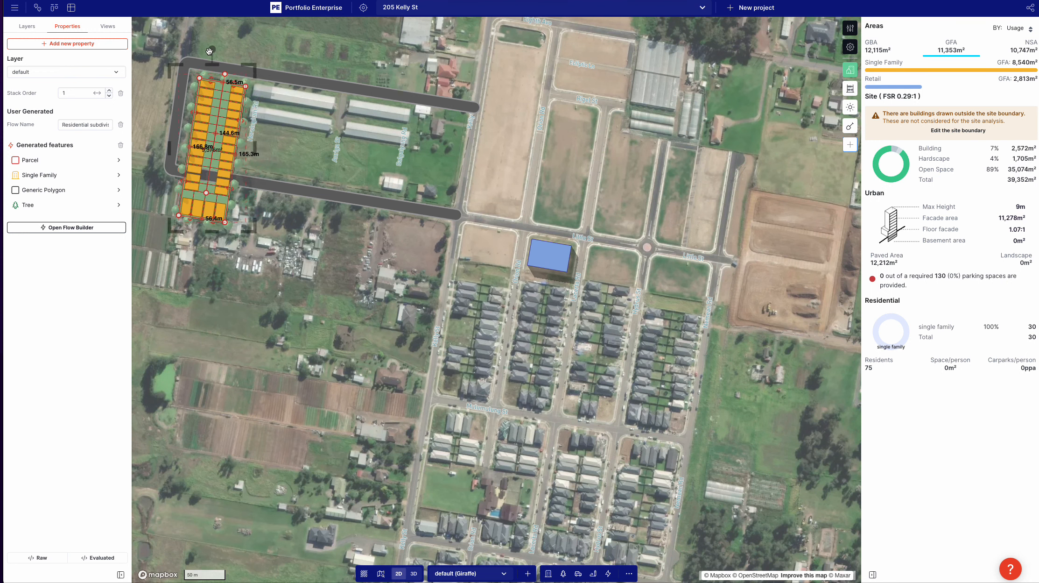
pyautogui.moveTo(213, 49); pyautogui.dragTo(329, 150)
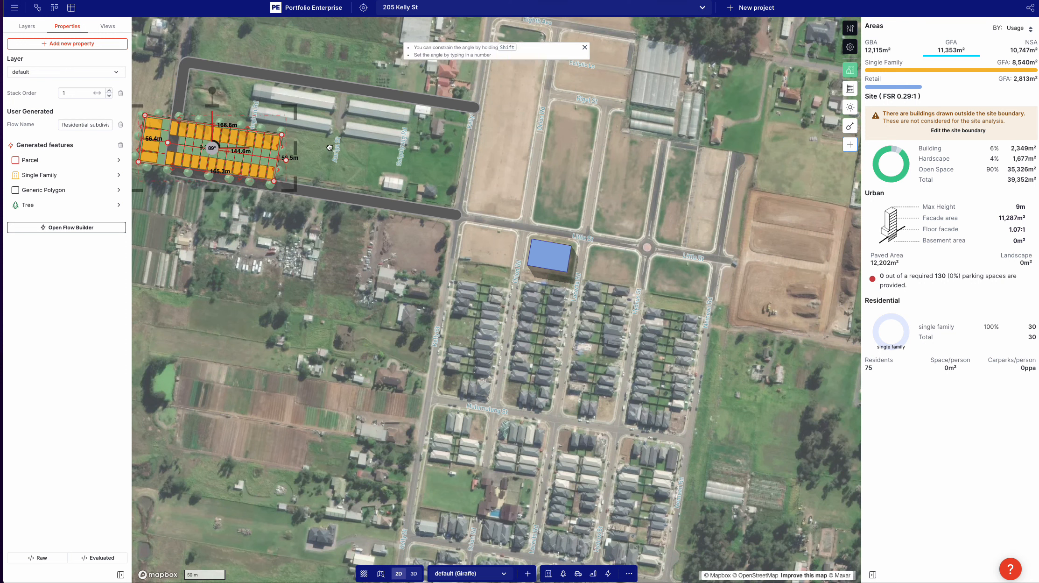
pyautogui.moveTo(246, 152); pyautogui.dragTo(426, 174)
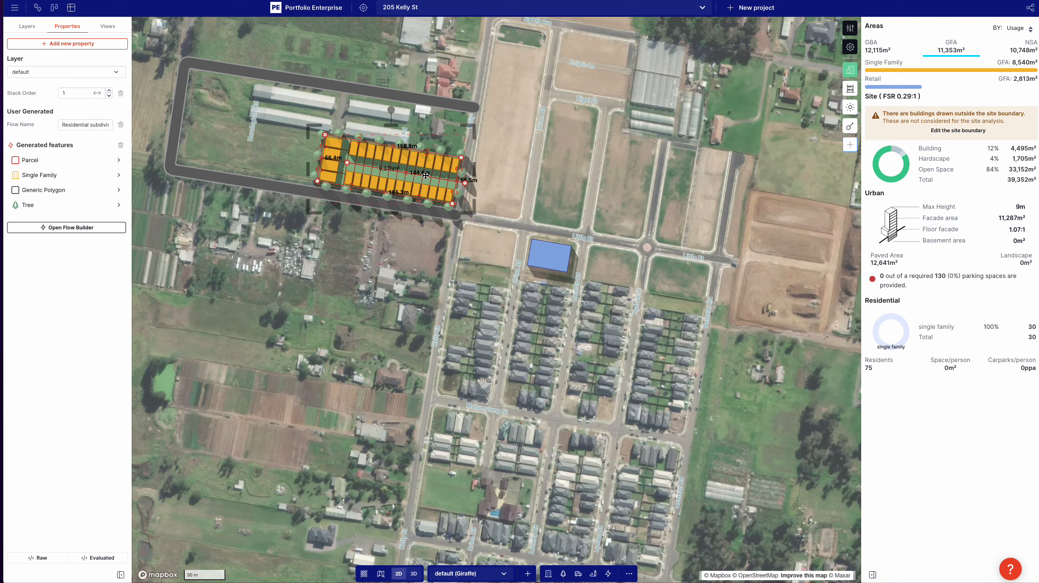
# Step: Duplicate the residential subdivision directly north of the original and pull in the copy's north edge to a west side of about 54.2 m
pyautogui.hotkey('ctrl', 'c')
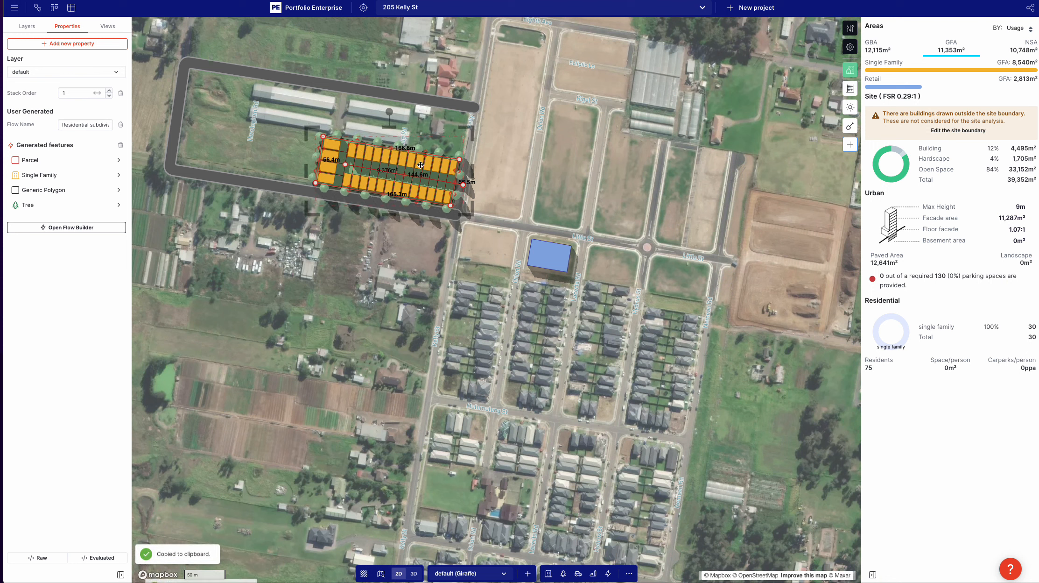
pyautogui.hotkey('ctrl', 'v')
pyautogui.moveTo(429, 124); pyautogui.dragTo(435, 125)
pyautogui.scroll(3, 444, 128)
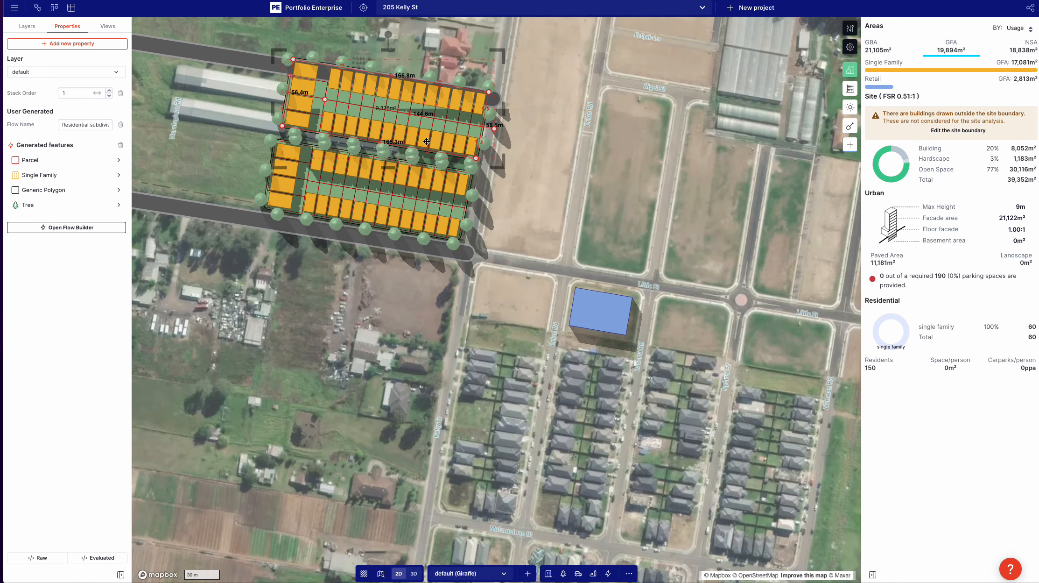
pyautogui.moveTo(560, 171); pyautogui.dragTo(585, 206)
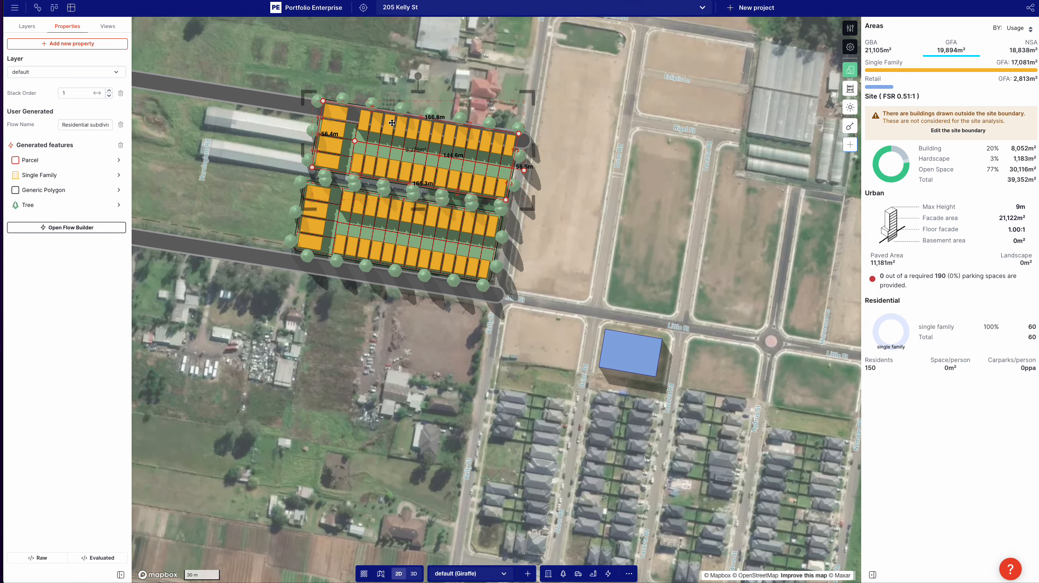
pyautogui.moveTo(369, 108); pyautogui.dragTo(362, 134)
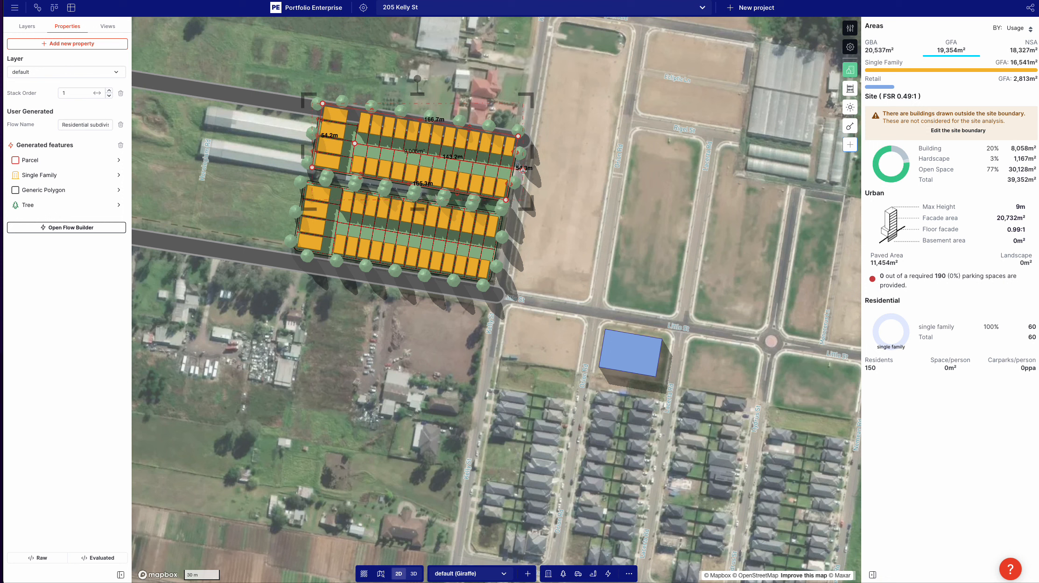
# Step: Pull in the southern subdivision's north edge to a west side of about 46.5 m and adjust its spine ends
pyautogui.click(341, 200)
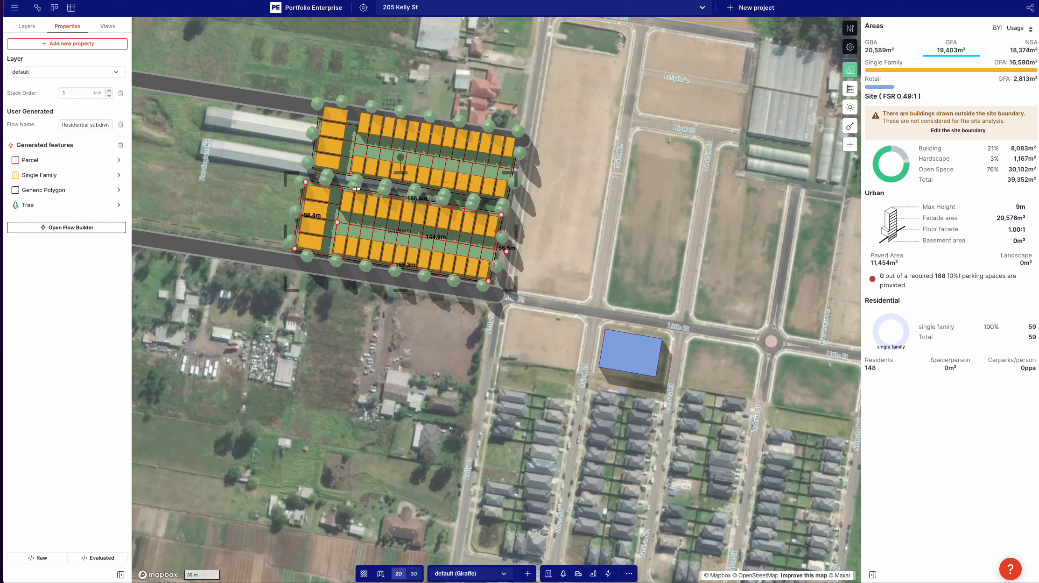
pyautogui.moveTo(356, 188); pyautogui.dragTo(336, 226)
pyautogui.moveTo(507, 252); pyautogui.dragTo(501, 255)
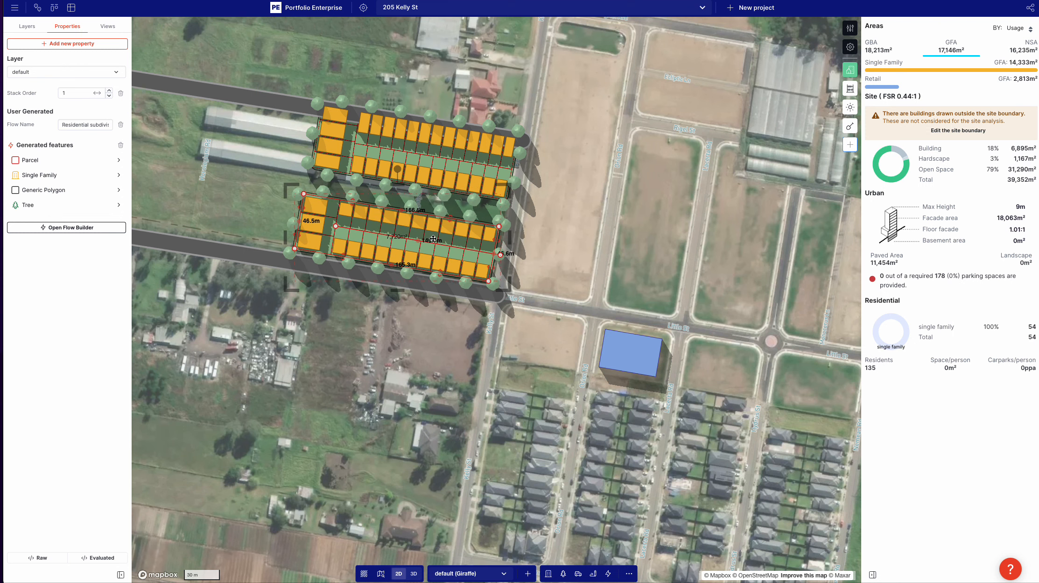
pyautogui.scroll(5, 434, 239)
pyautogui.scroll(-5, 397, 239)
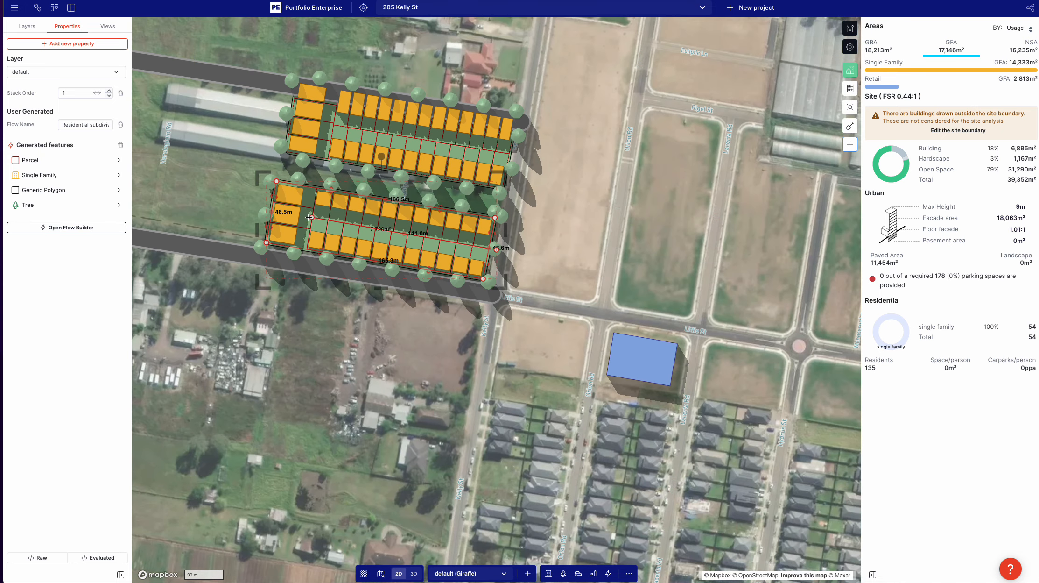
pyautogui.moveTo(309, 217)
pyautogui.mouseDown()
pyautogui.moveTo(299, 216)
pyautogui.moveTo(313, 217)
pyautogui.mouseUp()
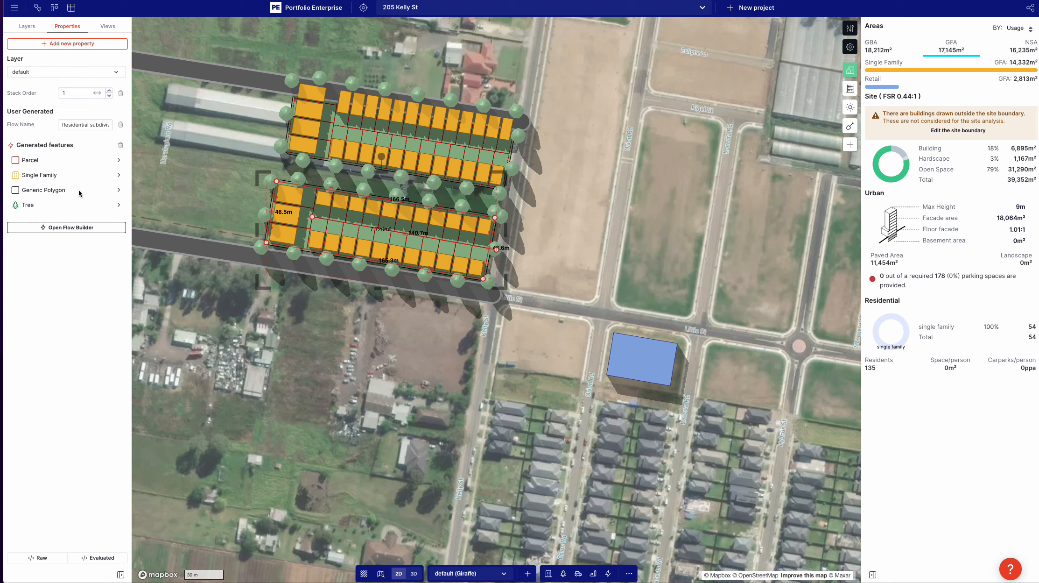
# Step: Turn on the lot overlay in the Subdivide Lots settings of the southern subdivision's Single Family feature
pyautogui.click(44, 175)
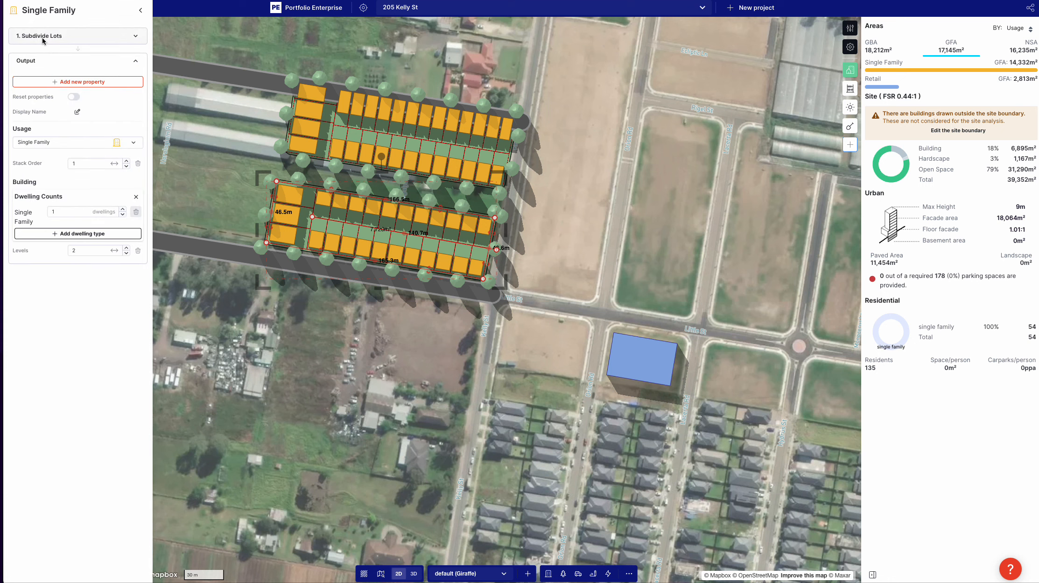
pyautogui.click(43, 36)
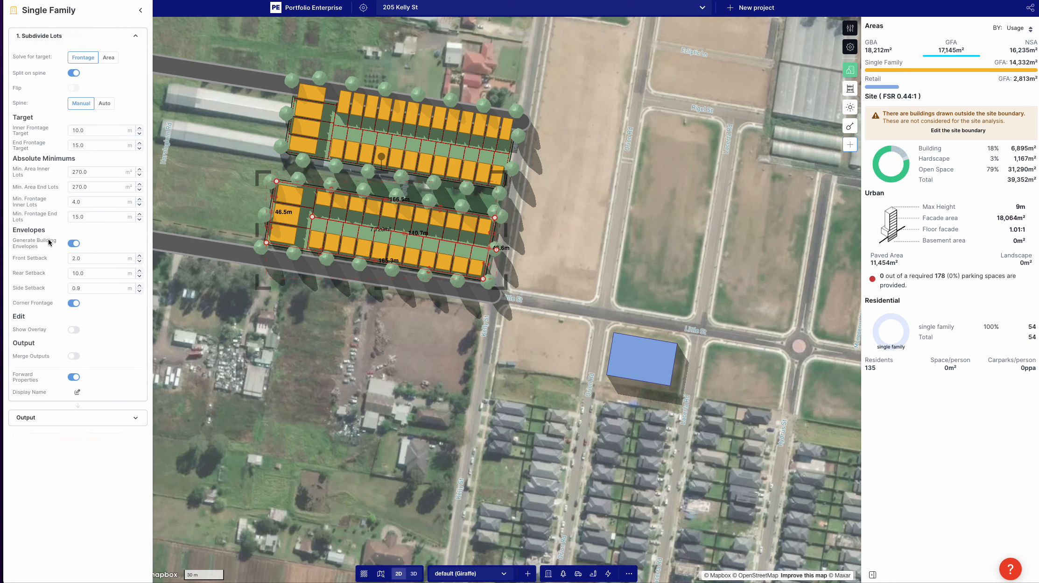
pyautogui.click(73, 330)
pyautogui.scroll(5, 286, 199)
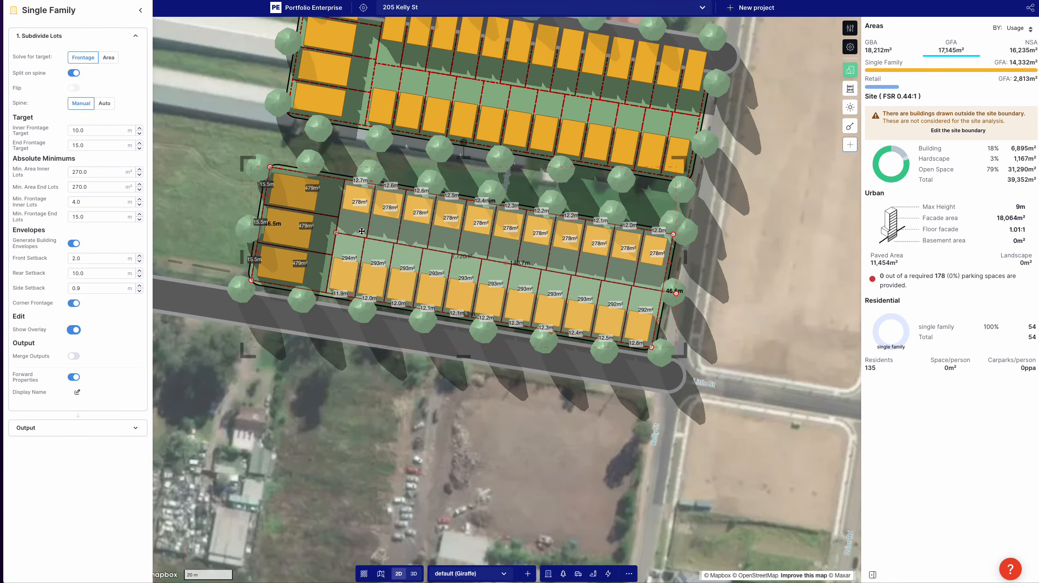
# Step: Set the end frontage target and the minimum end-lot frontage to 10 m and move the west spine end to a spine length of about 145.6 m
pyautogui.moveTo(345, 235); pyautogui.dragTo(313, 231)
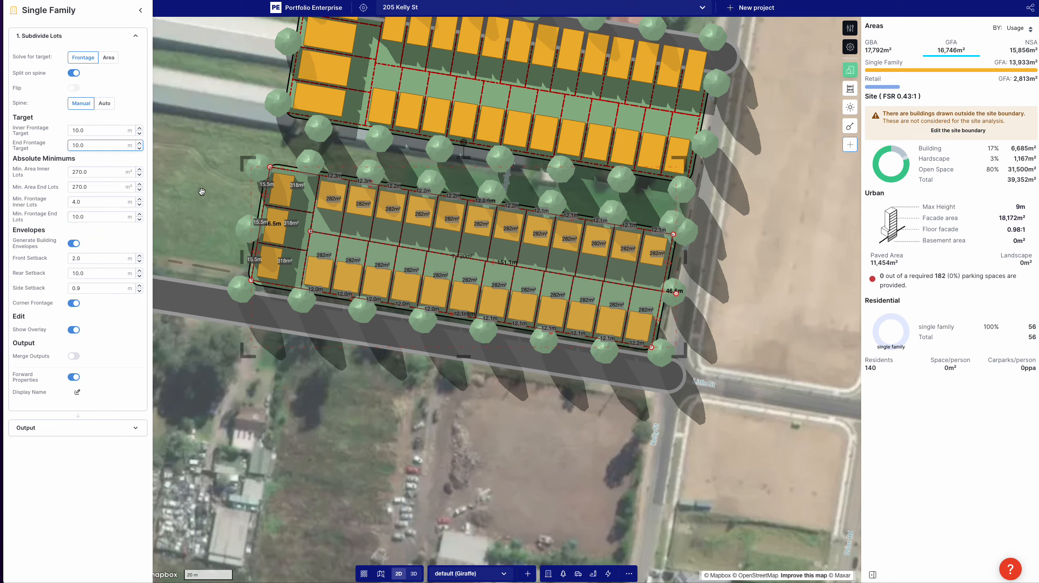
pyautogui.moveTo(323, 233); pyautogui.dragTo(325, 233)
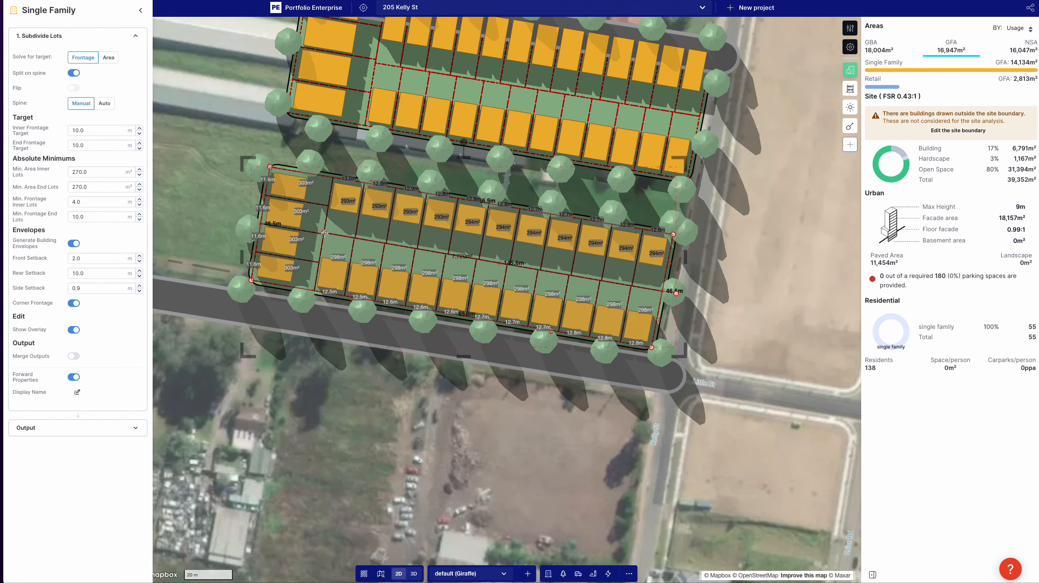
# Step: Duplicate the southern subdivision into the west part of the road loop and pull in the copy's west end to fit inside the road
pyautogui.scroll(-3, 269, 249)
pyautogui.moveTo(304, 328); pyautogui.dragTo(476, 342)
pyautogui.hotkey('ctrl', 'c')
pyautogui.hotkey('ctrl', 'v')
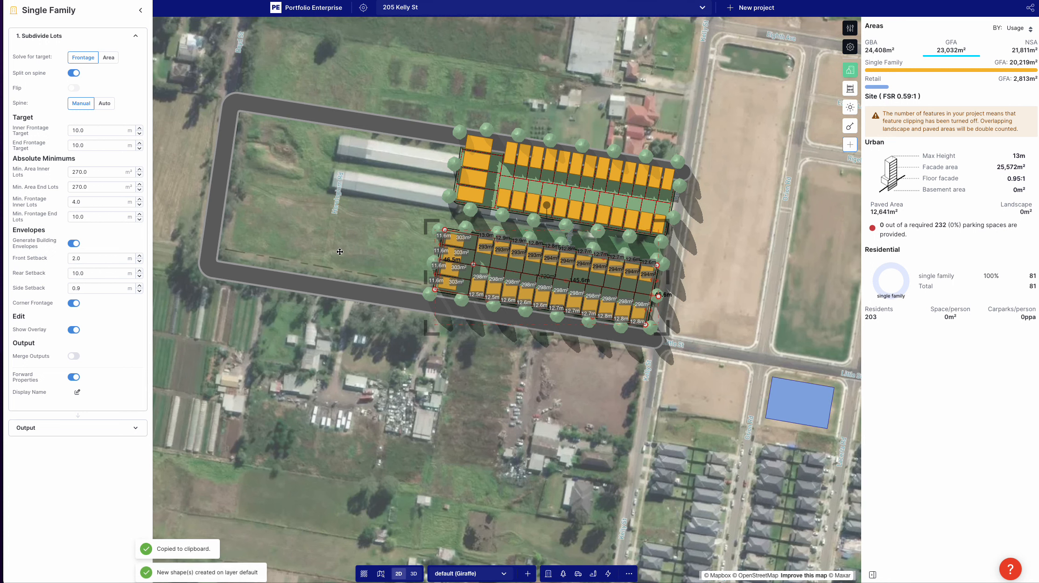
pyautogui.moveTo(296, 239); pyautogui.dragTo(291, 230)
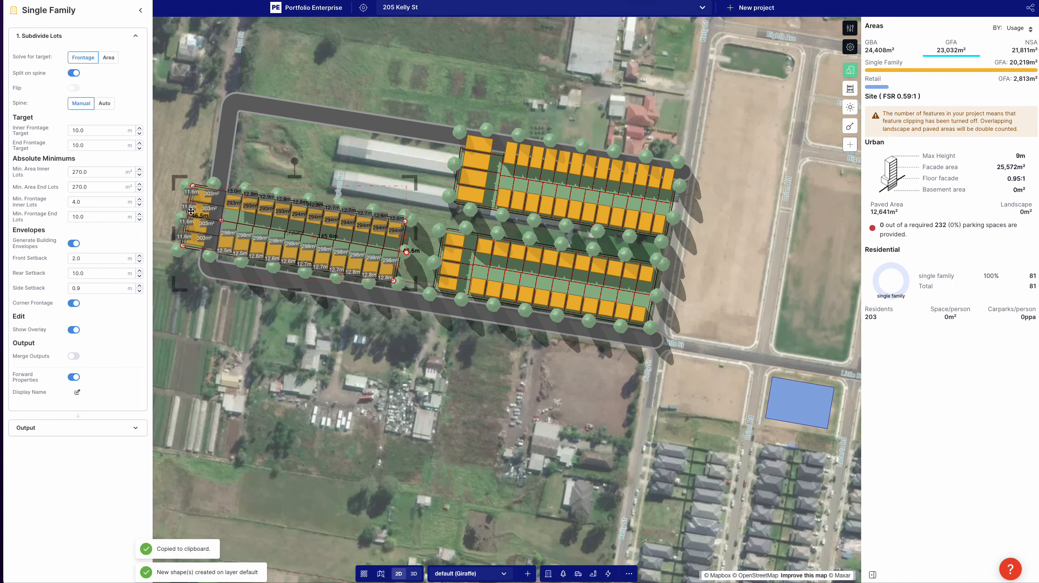
pyautogui.click(191, 200)
pyautogui.moveTo(191, 201); pyautogui.dragTo(227, 207)
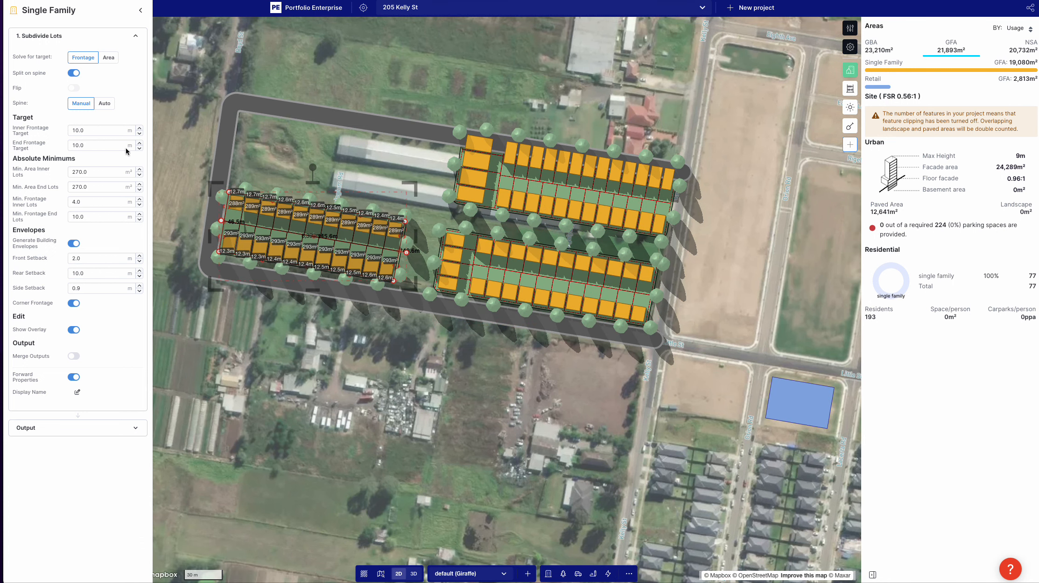
# Step: Set the western copy's spine to Auto and move the copy into the road loop's northwest corner
pyautogui.click(108, 107)
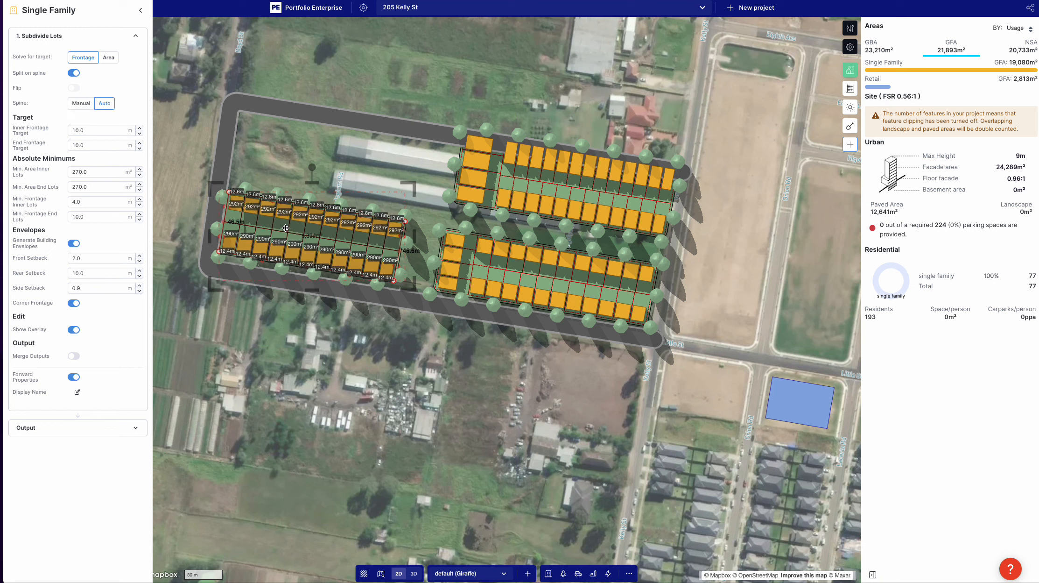
pyautogui.moveTo(283, 225); pyautogui.dragTo(318, 151)
pyautogui.click(324, 237)
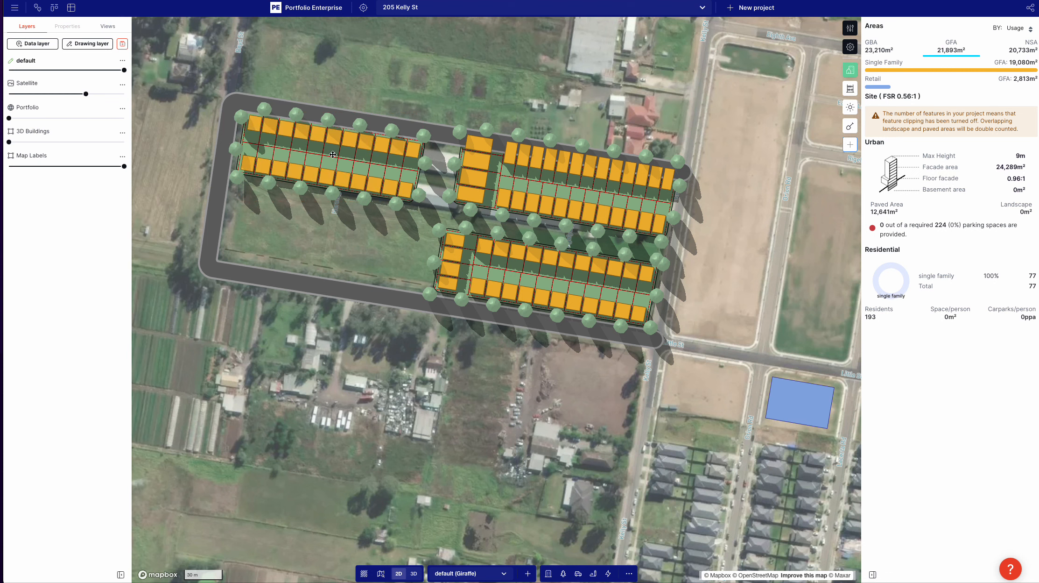
# Step: Duplicate the northwest subdivision and place the copy in the road loop's southwest corner
pyautogui.click(329, 161)
pyautogui.press('super+c')
pyautogui.press('super+v')
pyautogui.moveTo(320, 194); pyautogui.dragTo(317, 239)
# Step: Nudge the road loop's northwest corner slightly outward
pyautogui.click(439, 90)
pyautogui.click(333, 103)
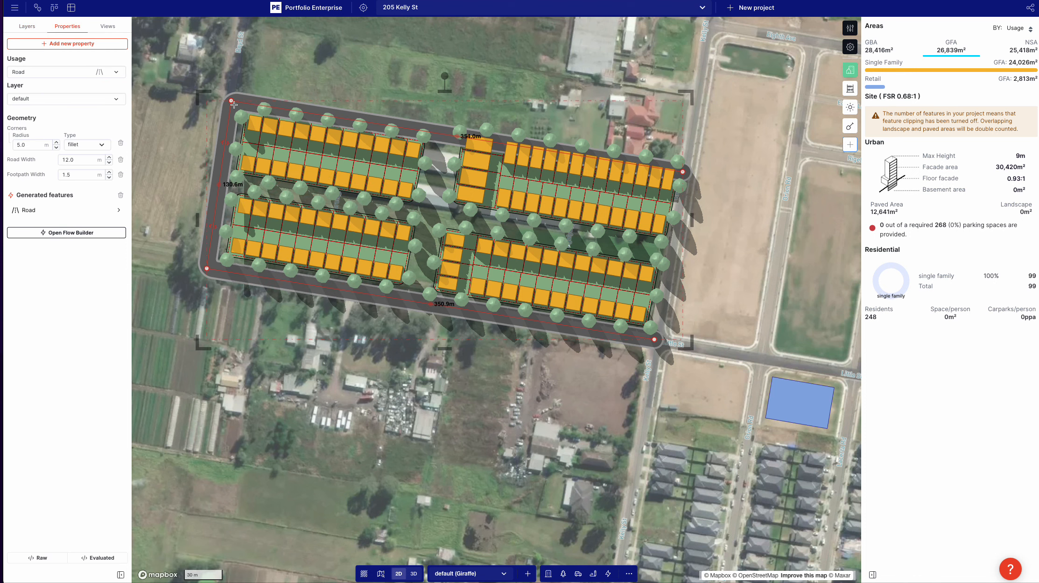
# Step: Pull in the northeast subdivision's north edge to a depth of about 44.8 m
pyautogui.click(518, 144)
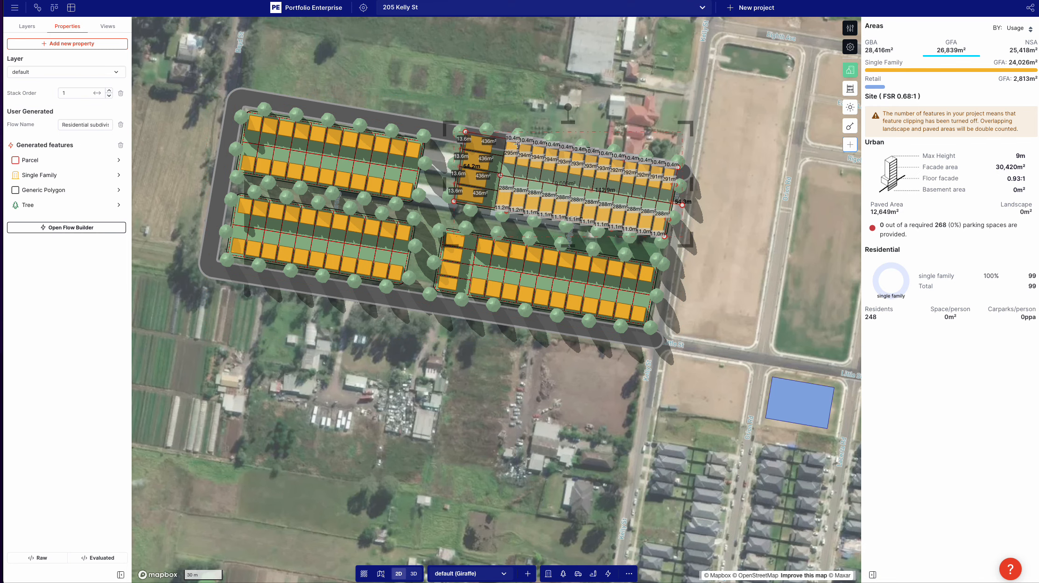
pyautogui.scroll(5, 522, 141)
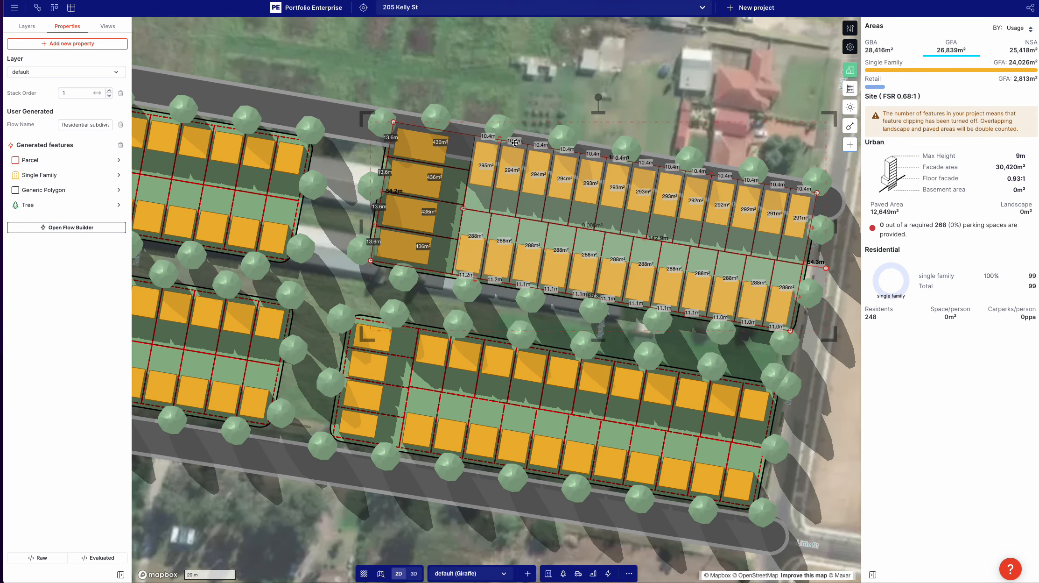
pyautogui.moveTo(501, 140); pyautogui.dragTo(489, 174)
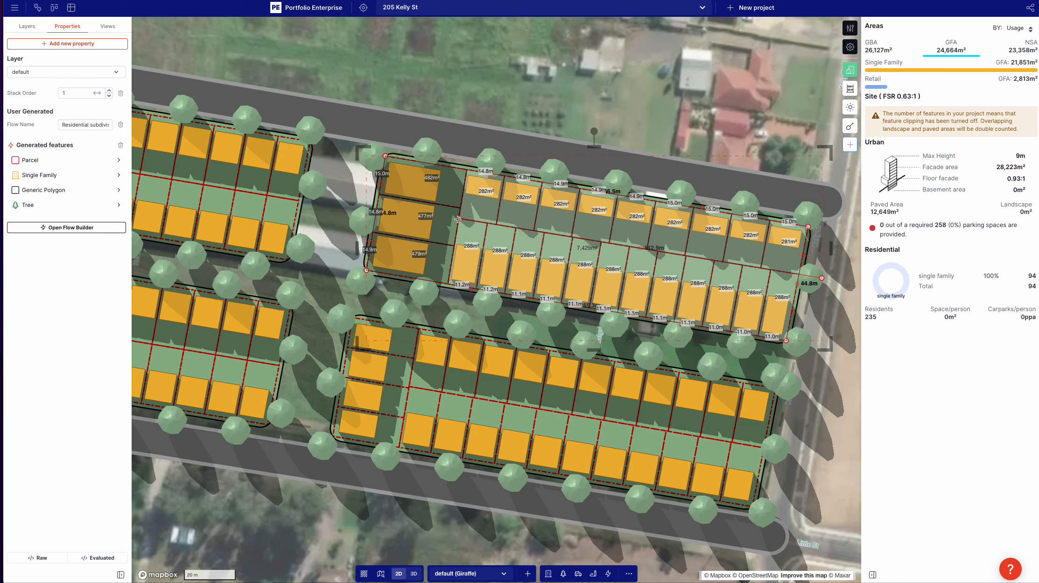
# Step: Extend the northeast subdivision's spine to its west edge and set the spine to Auto in Subdivide Lots
pyautogui.moveTo(457, 219); pyautogui.dragTo(382, 217)
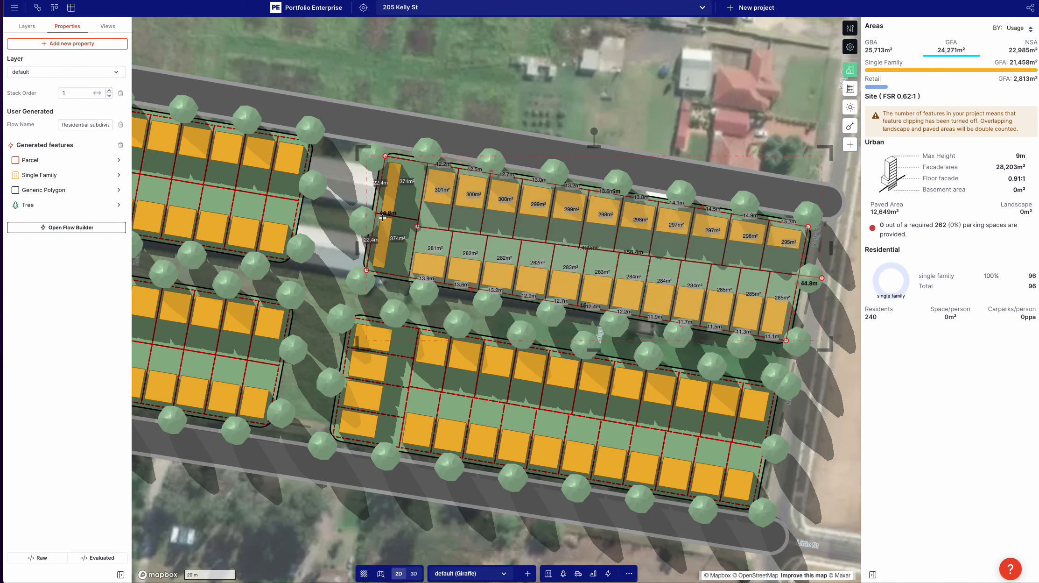
pyautogui.click(49, 172)
pyautogui.click(46, 31)
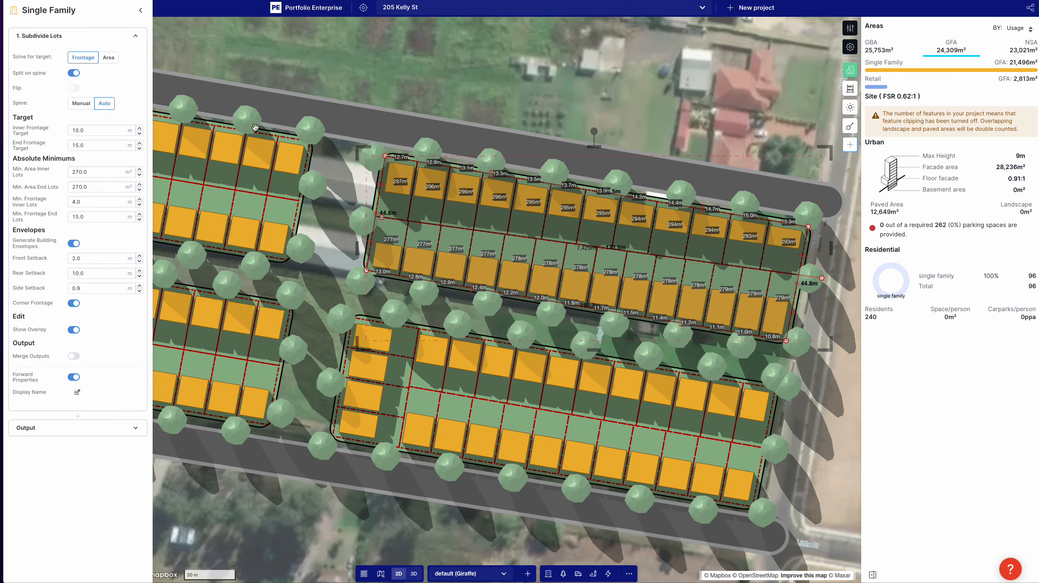
# Step: Set the southeast subdivision's spine to Auto and deselect it
pyautogui.scroll(-2, 670, 318)
pyautogui.click(475, 377)
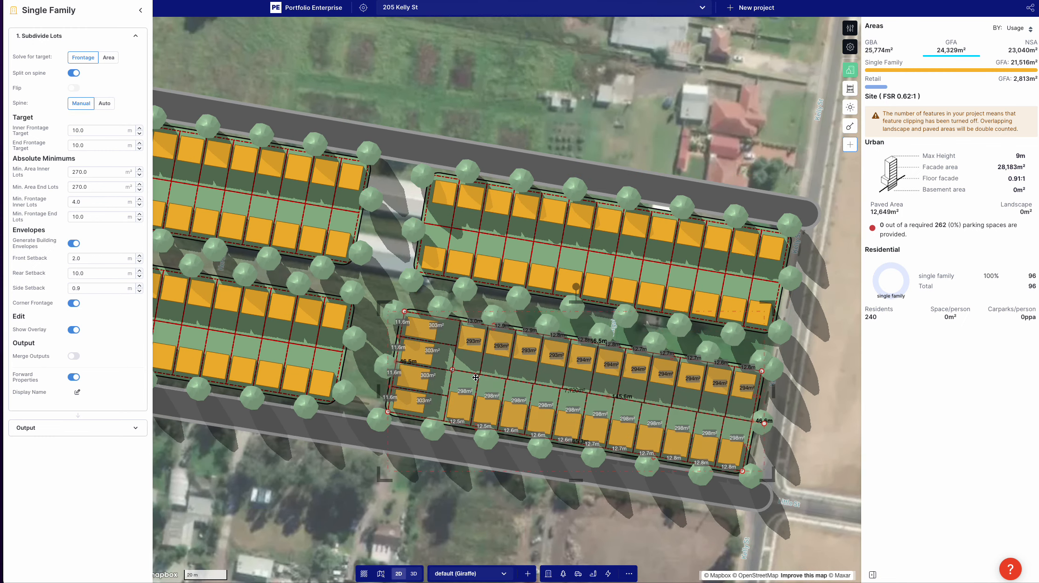
pyautogui.click(102, 103)
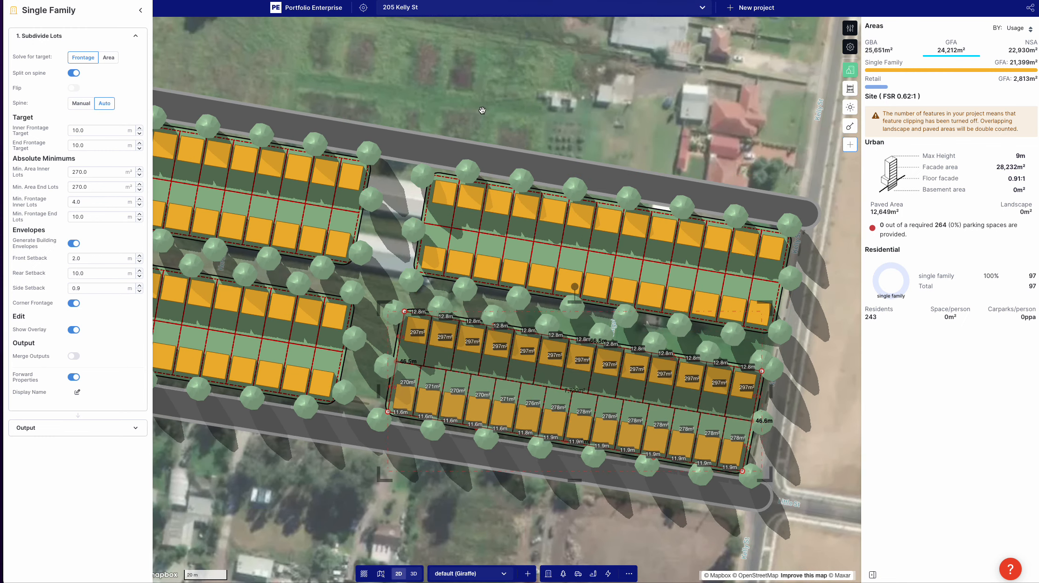
pyautogui.click(489, 290)
pyautogui.scroll(-2, 488, 290)
pyautogui.scroll(-2, 488, 290)
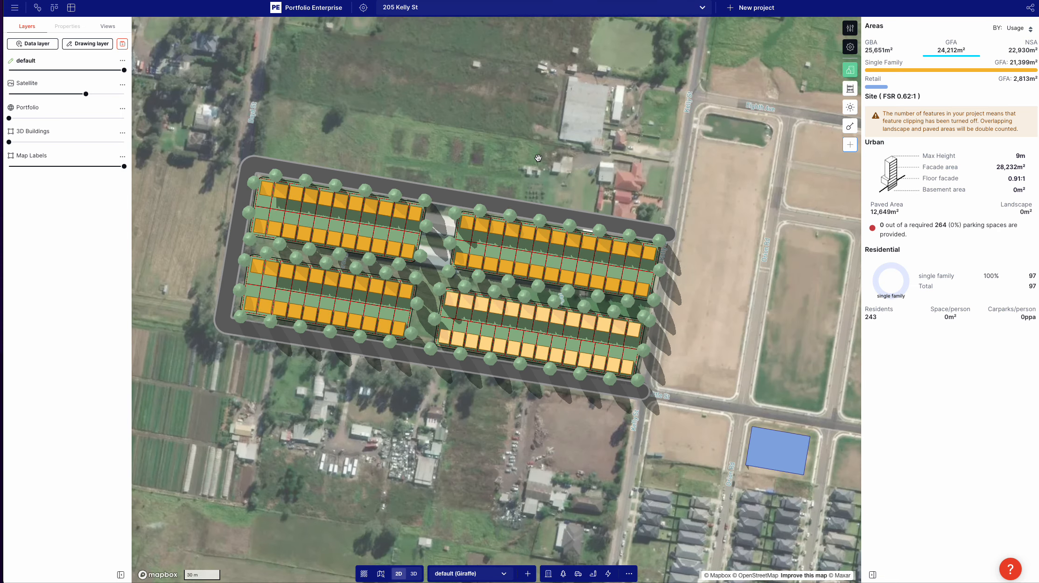
pyautogui.moveTo(534, 156); pyautogui.dragTo(552, 159)
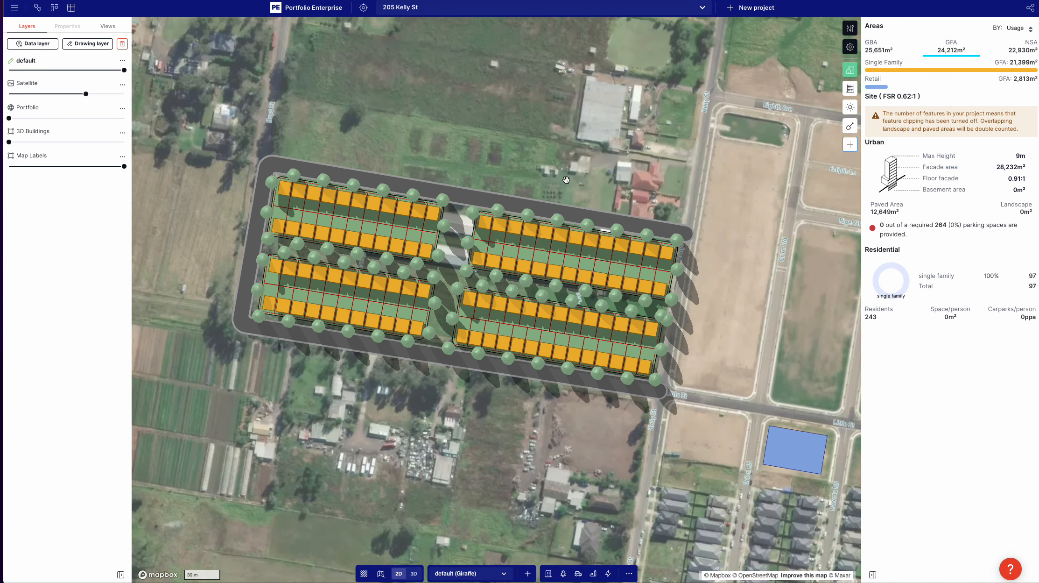
# Step: Examine the Single Family output settings of the northeast subdivision, including the dwelling count per lot
pyautogui.click(592, 271)
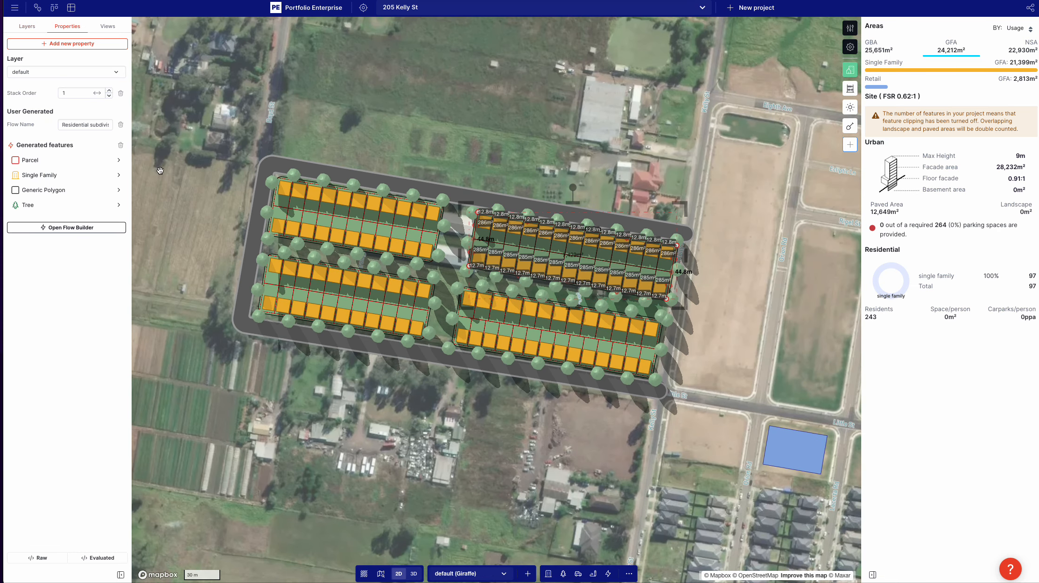
pyautogui.click(75, 176)
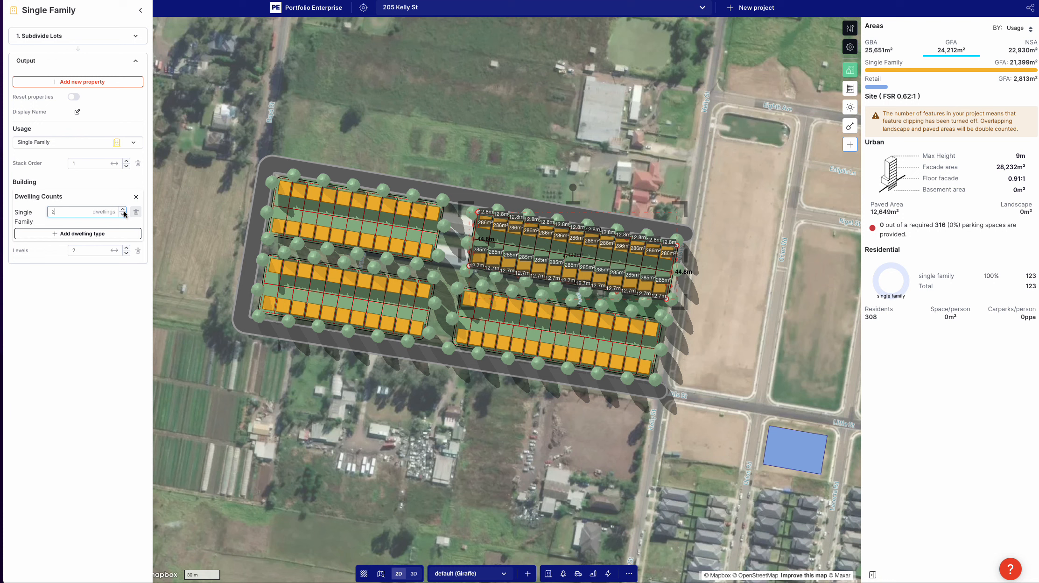
pyautogui.click(450, 384)
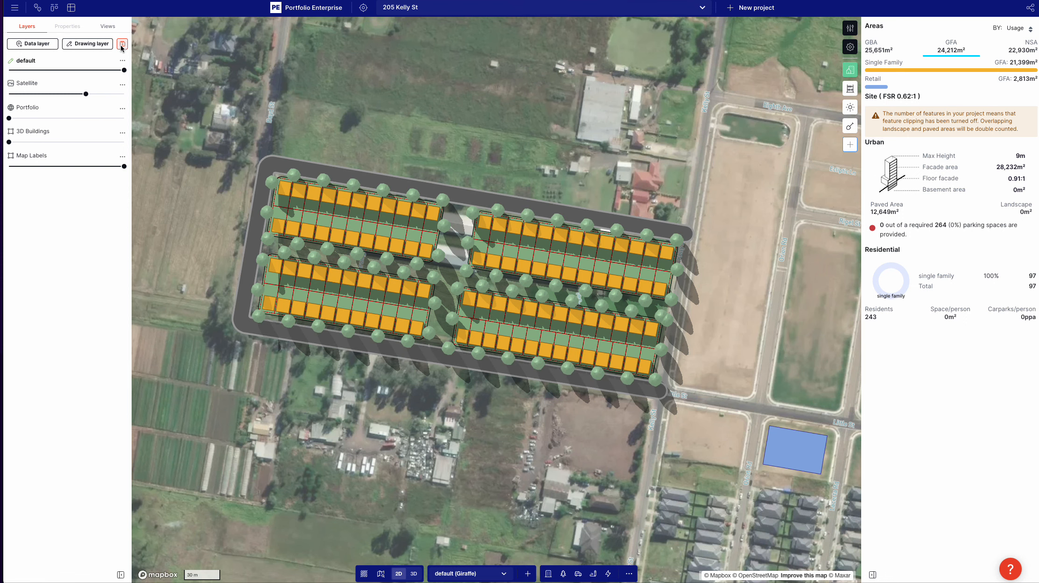
# Step: Create a new drawing layer named "option 2"
pyautogui.click(75, 44)
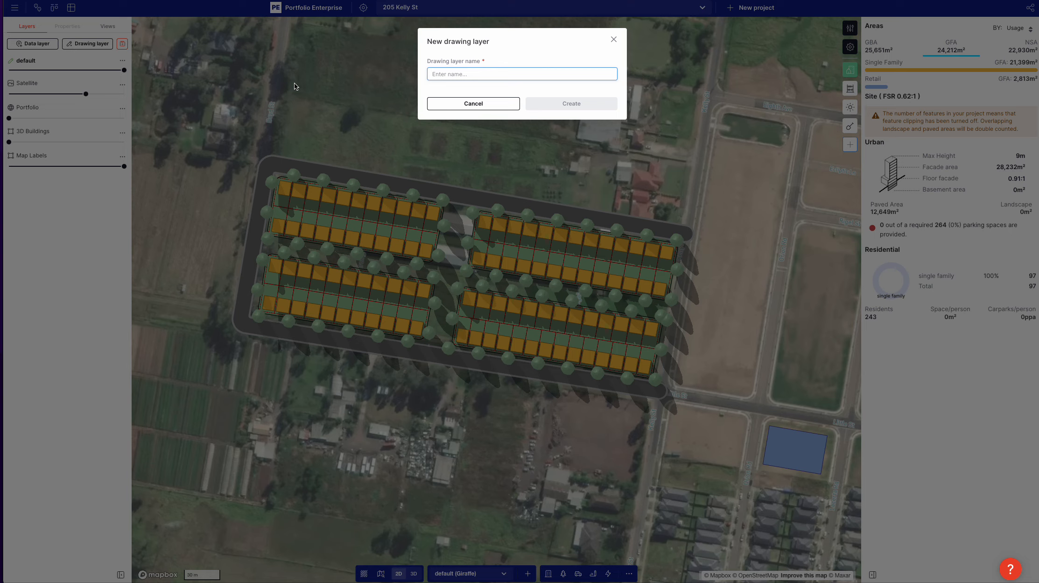
pyautogui.write('optoin 2')
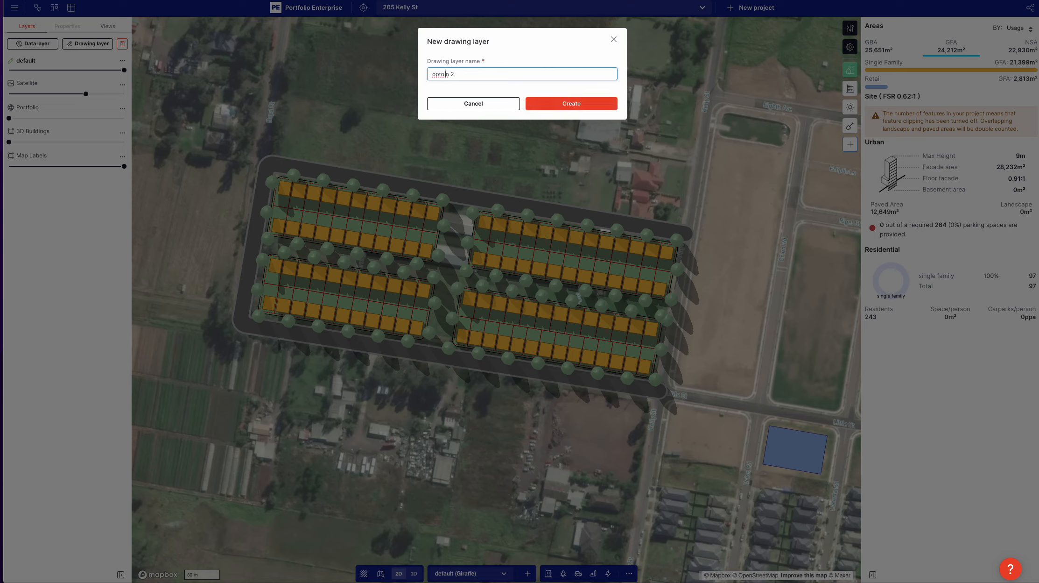
pyautogui.click(562, 104)
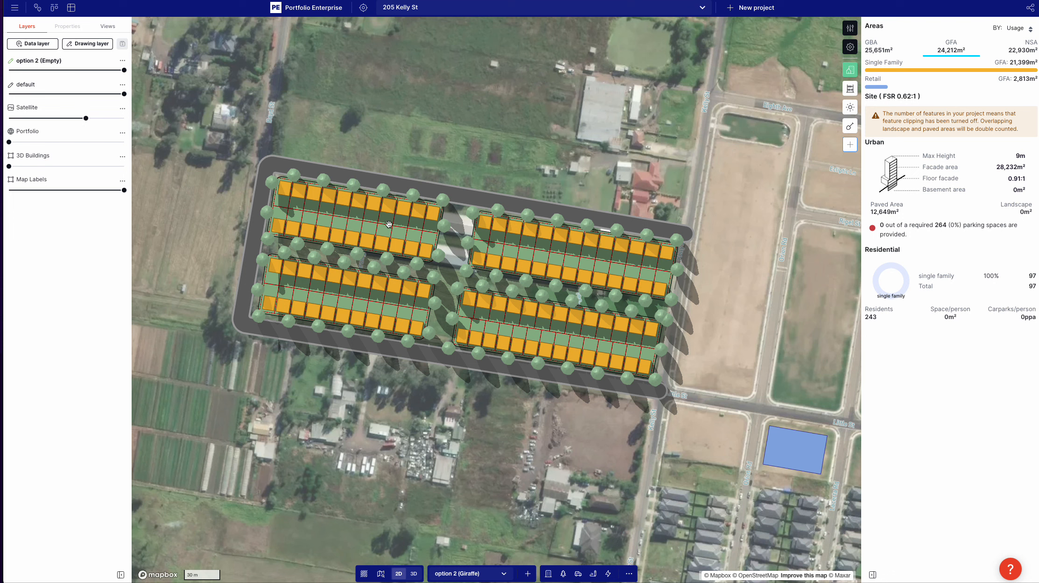
# Step: Copy the northwest subdivision into the option 2 layer and hide the default layer
pyautogui.click(364, 215)
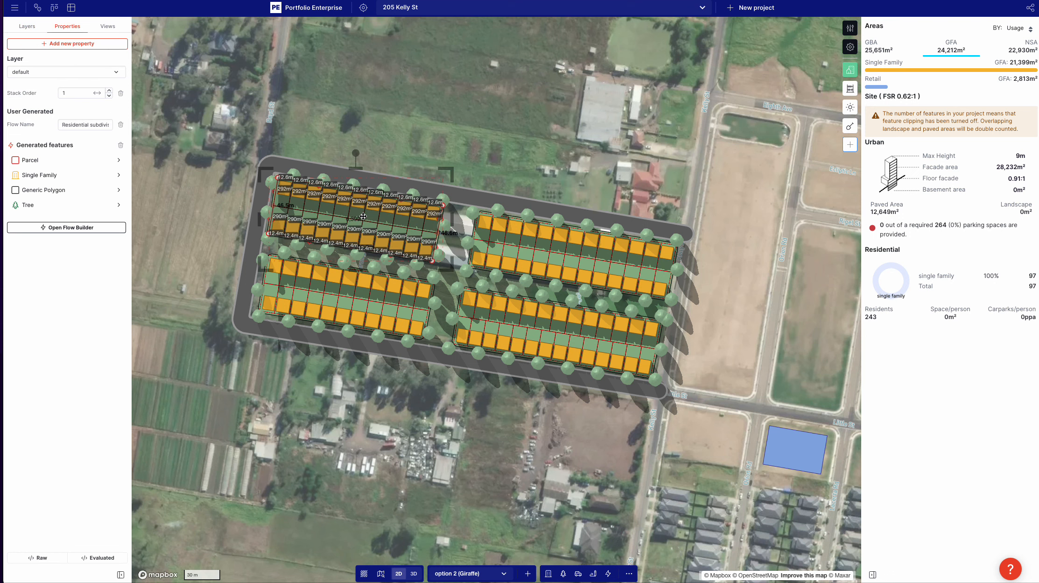
pyautogui.hotkey('ctrl', 'c')
pyautogui.click(360, 136)
pyautogui.moveTo(16, 95); pyautogui.dragTo(0, 98)
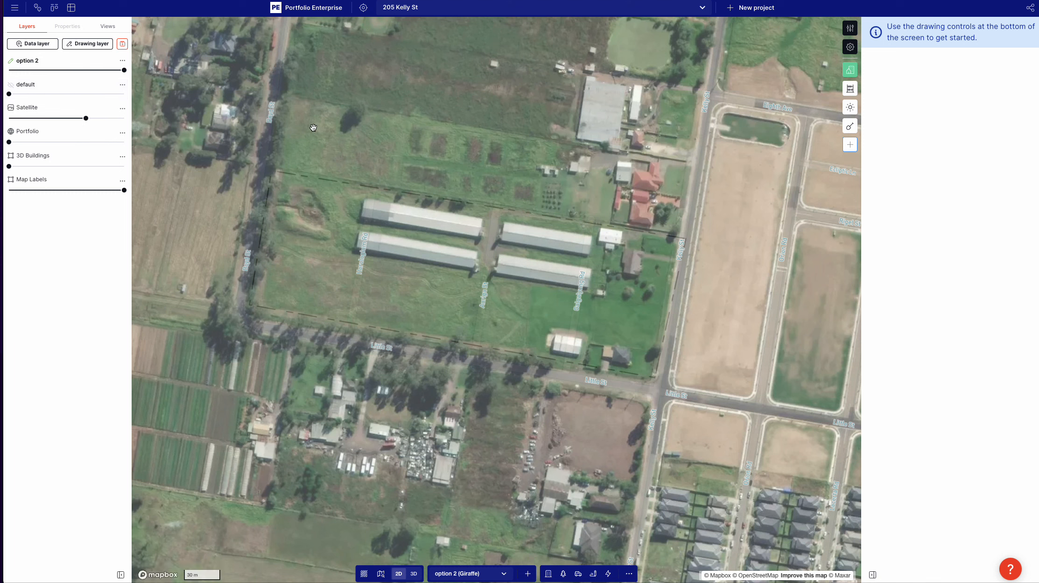
pyautogui.hotkey('ctrl', 'v')
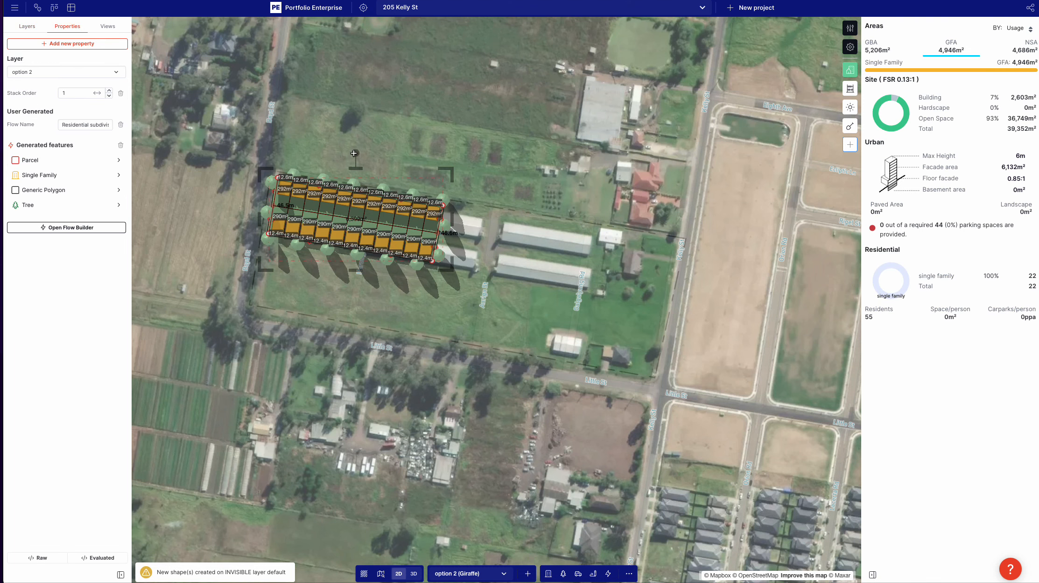
# Step: Rotate the copied subdivision to run north-south along the site's west side and shorten it from its north end
pyautogui.moveTo(354, 153); pyautogui.dragTo(327, 223)
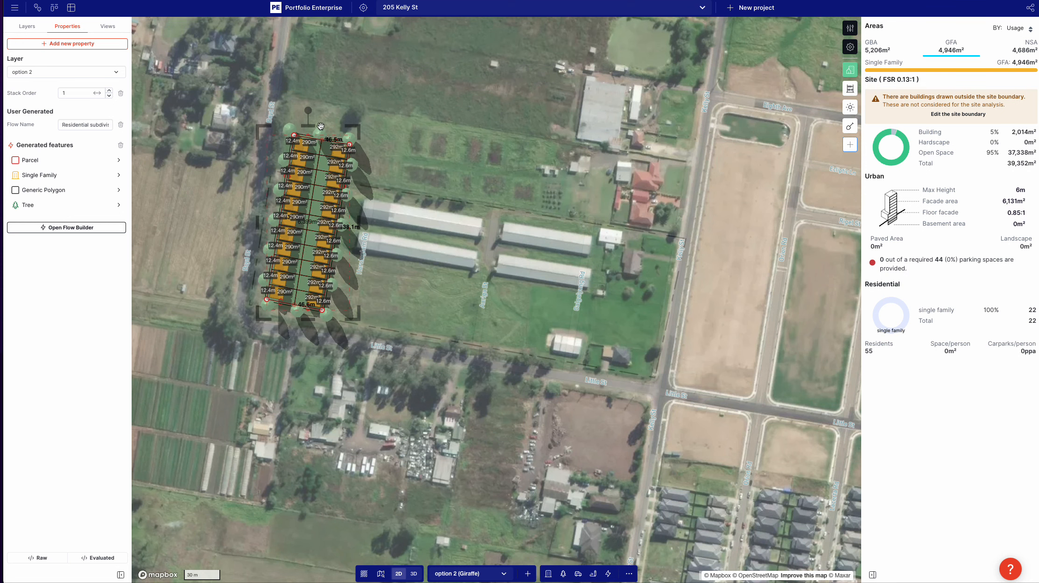
pyautogui.moveTo(307, 135); pyautogui.dragTo(302, 185)
pyautogui.click(159, 108)
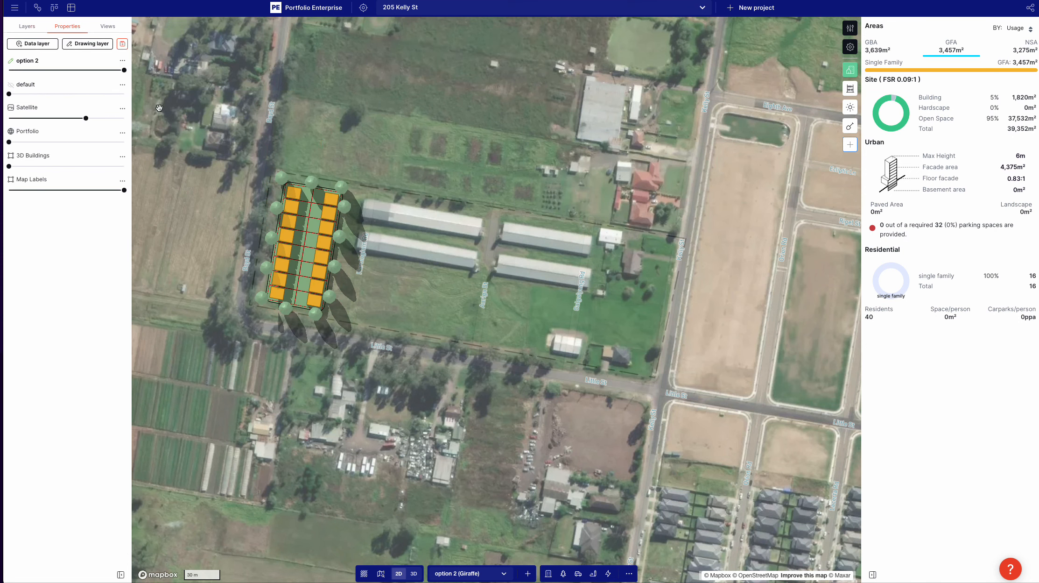
# Step: Copy the perimeter road from the default layer into option 2, leaving the default layer hidden
pyautogui.click(43, 94)
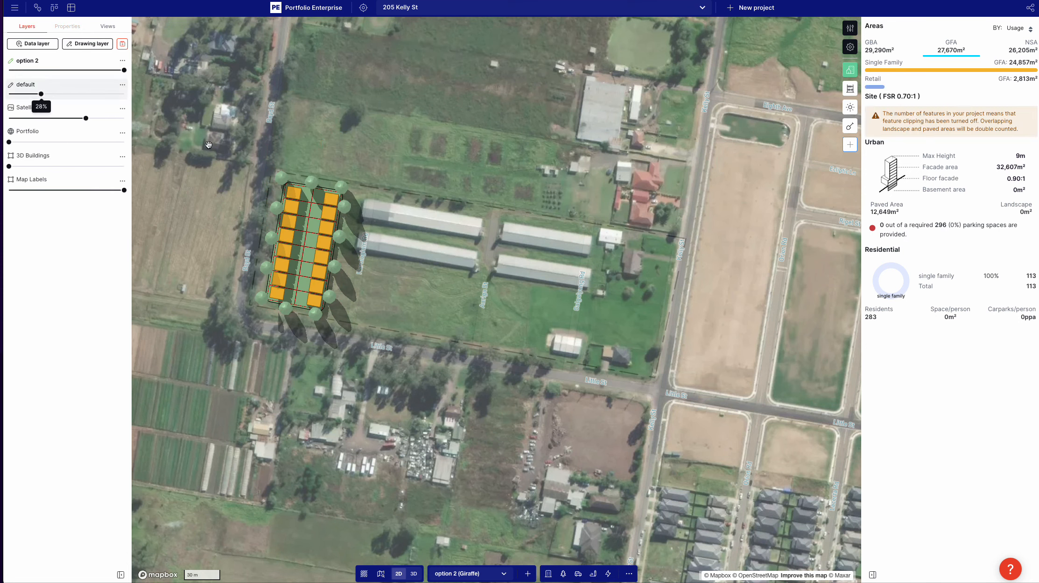
pyautogui.click(347, 174)
pyautogui.hotkey('ctrl', 'c')
pyautogui.click(246, 97)
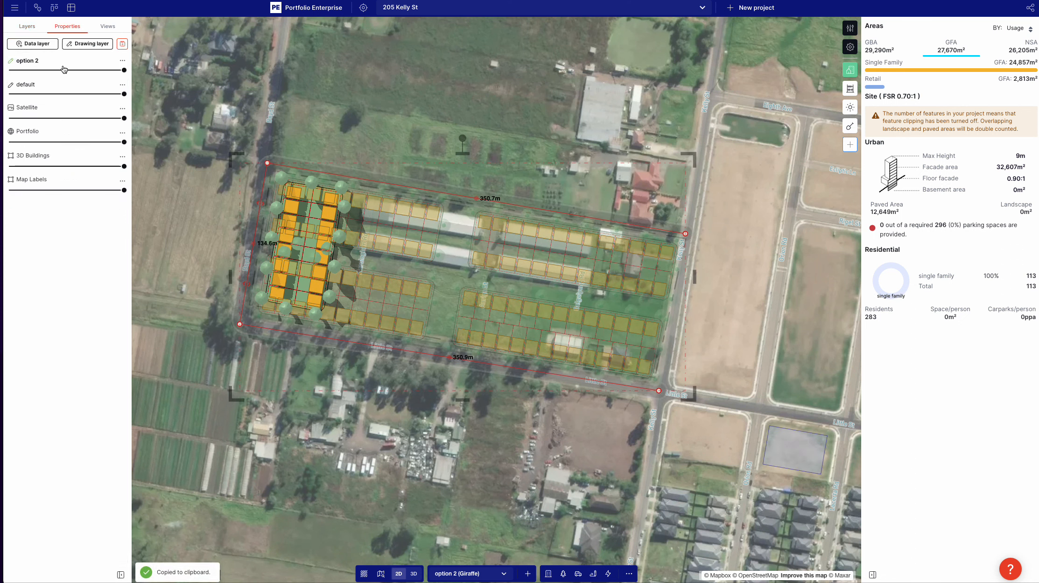
pyautogui.click(12, 95)
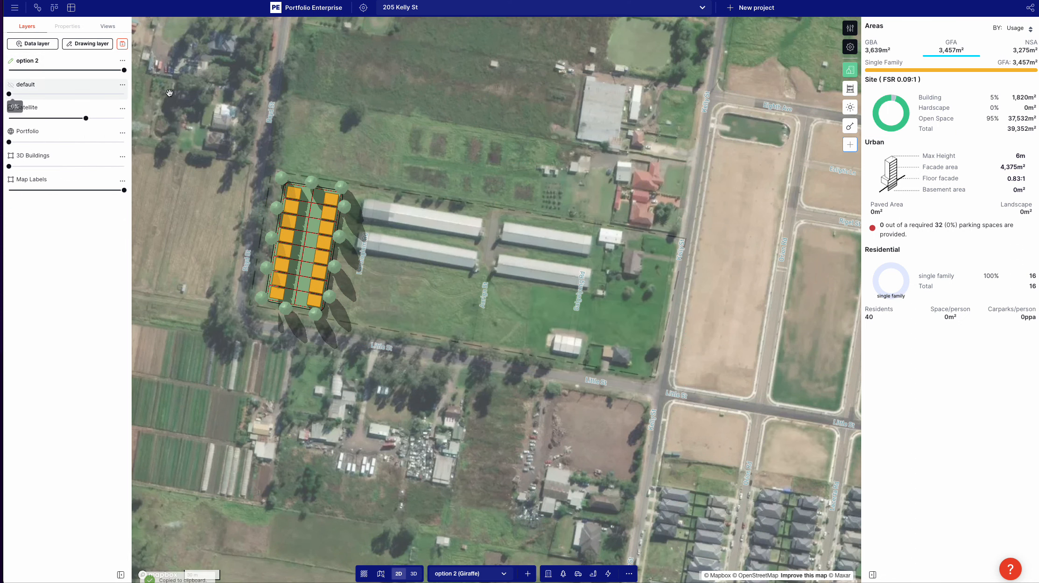
pyautogui.hotkey('ctrl', 'v')
# Step: Duplicate the north-south subdivision four times and space the copies across the road loop to its east end
pyautogui.click(316, 225)
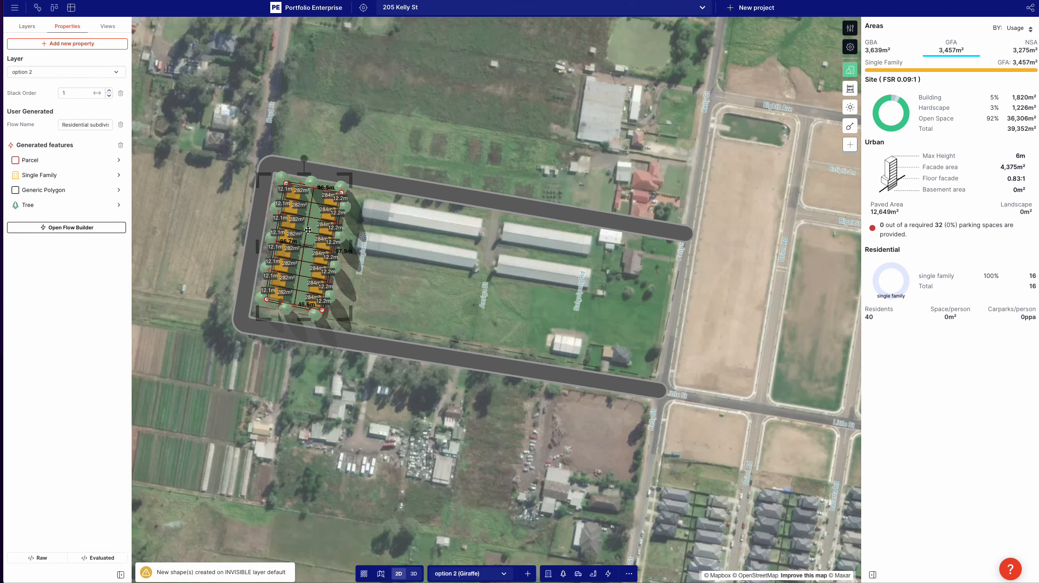
pyautogui.moveTo(308, 230); pyautogui.dragTo(632, 298)
pyautogui.hotkey('ctrl', 'c')
pyautogui.hotkey('ctrl', 'v')
pyautogui.hotkey('ctrl', 'v')
pyautogui.hotkey('ctrl', 'v')
pyautogui.hotkey('ctrl', 'v')
pyautogui.click(690, 303)
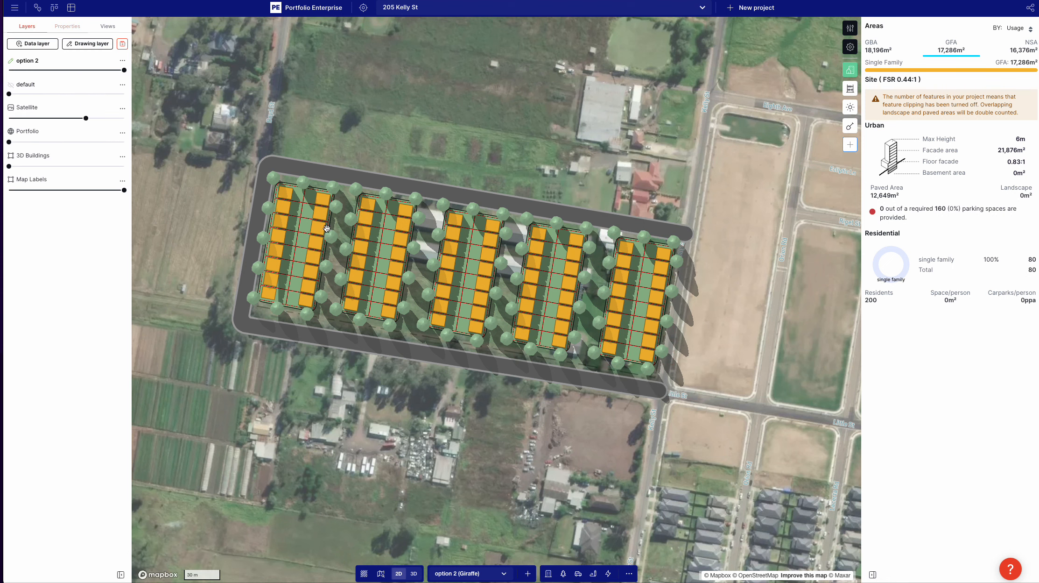
# Step: Hide the option 2 layer and show the default layer at full opacity
pyautogui.click(457, 271)
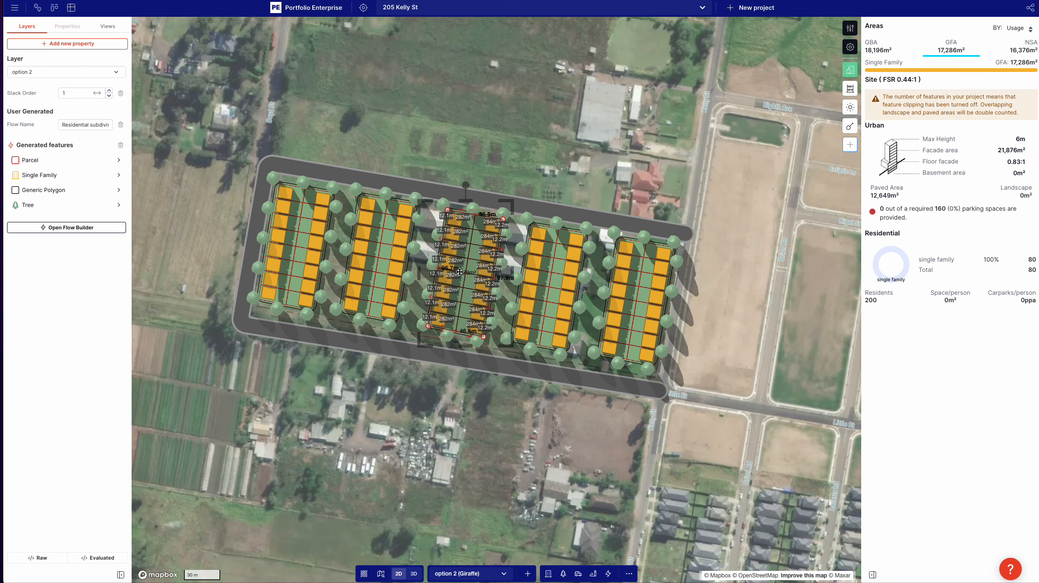
pyautogui.click(466, 143)
pyautogui.scroll(-2, 341, 246)
pyautogui.moveTo(25, 71); pyautogui.dragTo(255, 118)
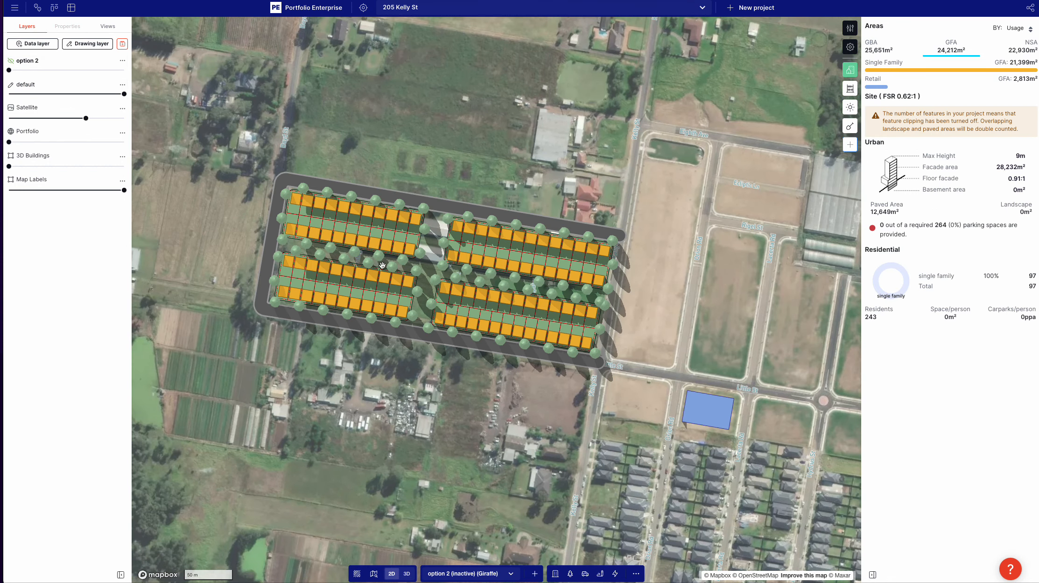
# Step: Try to draw a north-south road about 130 m long between the west and east subdivisions while option 2 is active
pyautogui.click(587, 577)
pyautogui.click(543, 502)
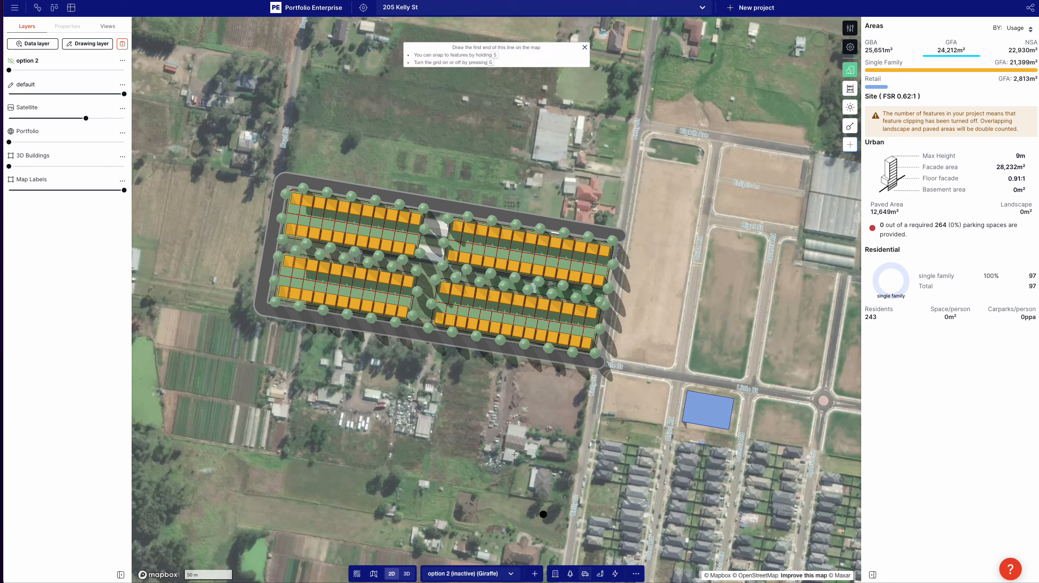
pyautogui.click(439, 204)
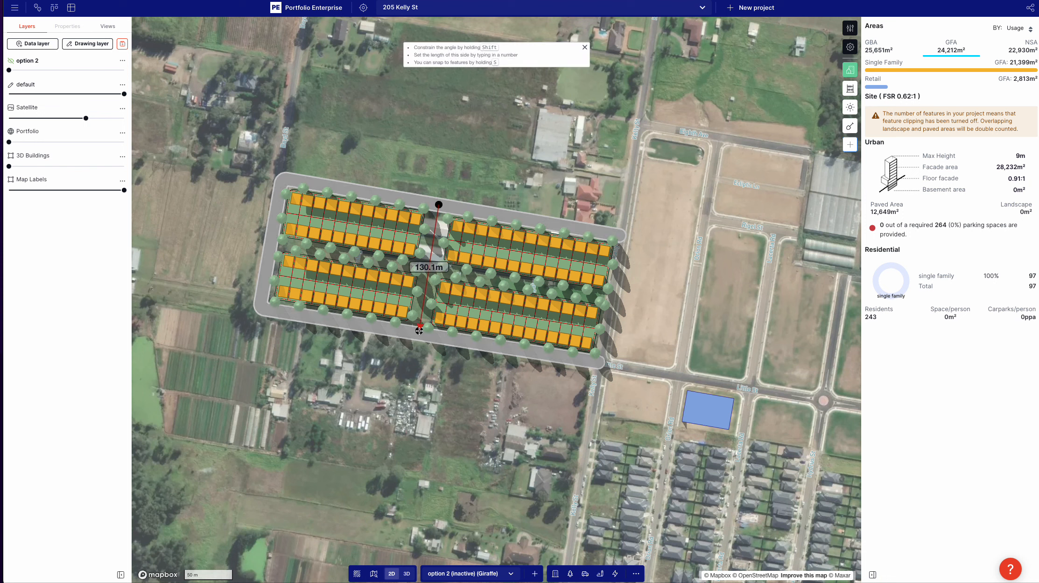
pyautogui.click(419, 331)
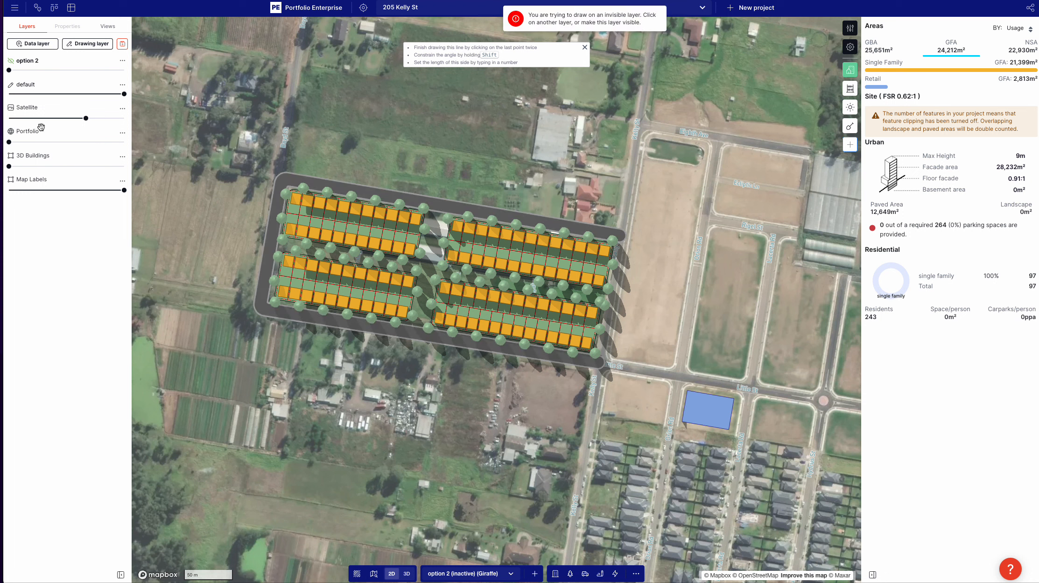
# Step: Activate the default layer and draw a 12 m wide north-south road about 133.5 m long between the west and east subdivisions
pyautogui.click(115, 89)
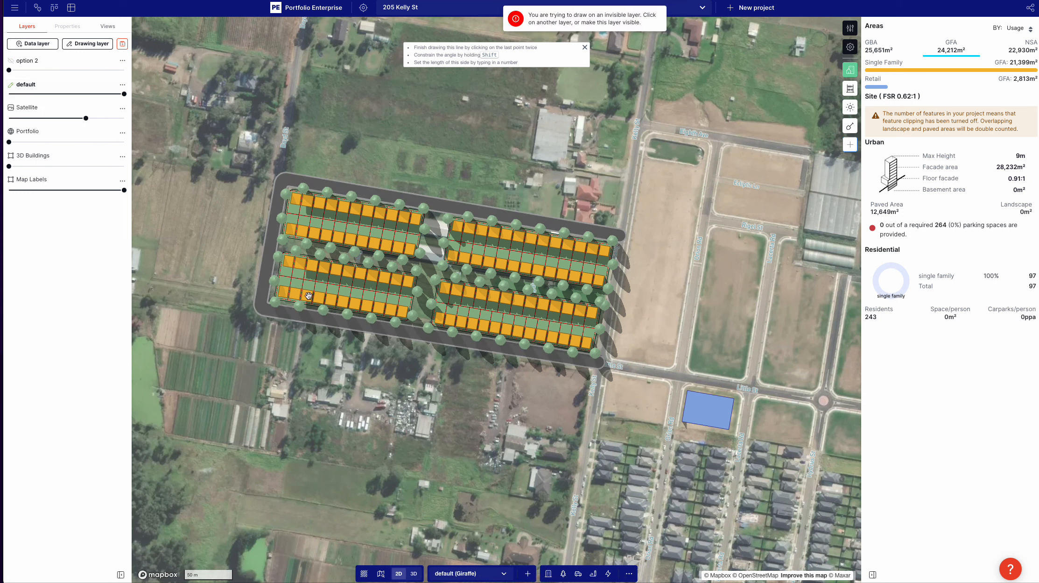
pyautogui.click(579, 577)
pyautogui.click(564, 556)
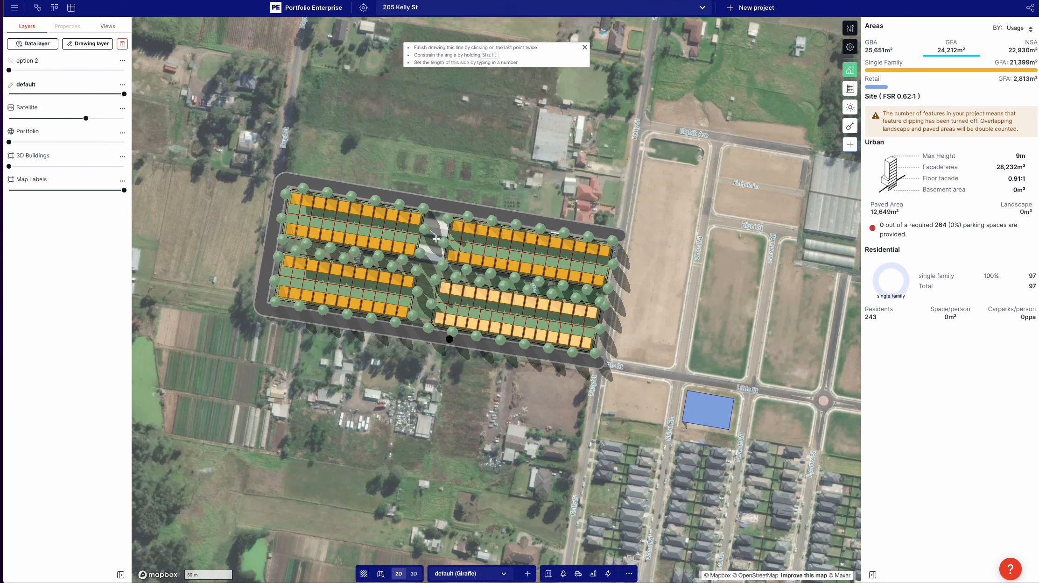
pyautogui.click(439, 203)
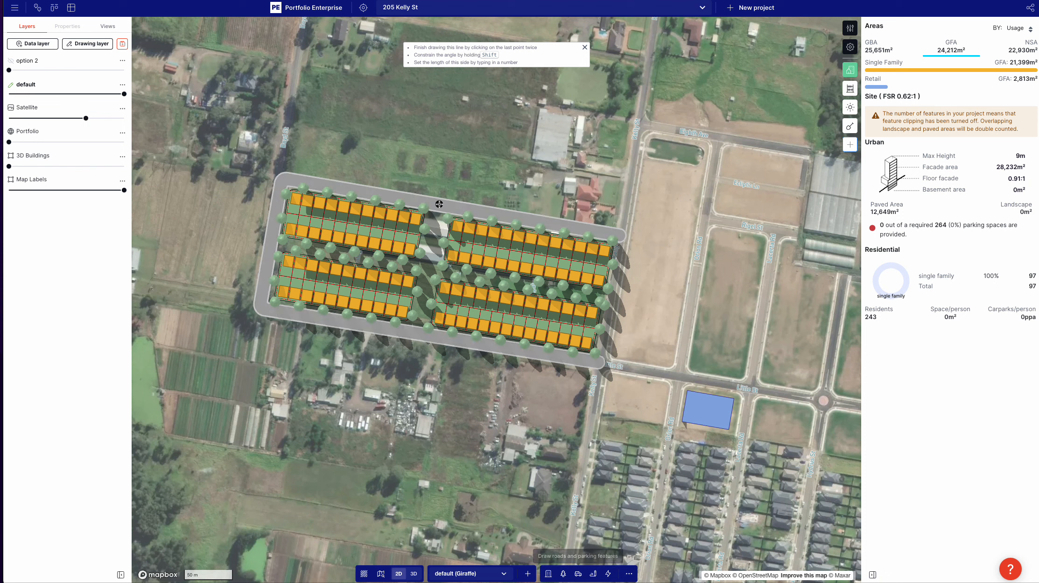
pyautogui.click(419, 333)
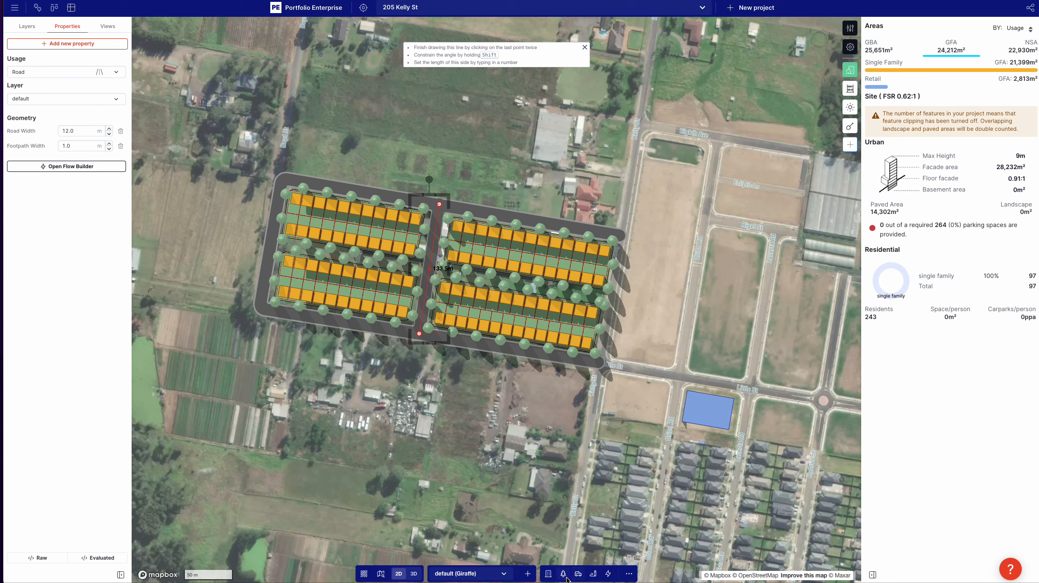
# Step: Draw an east-west road between the north and south subdivisions and set its road width to 12 m
pyautogui.click(582, 577)
pyautogui.click(560, 557)
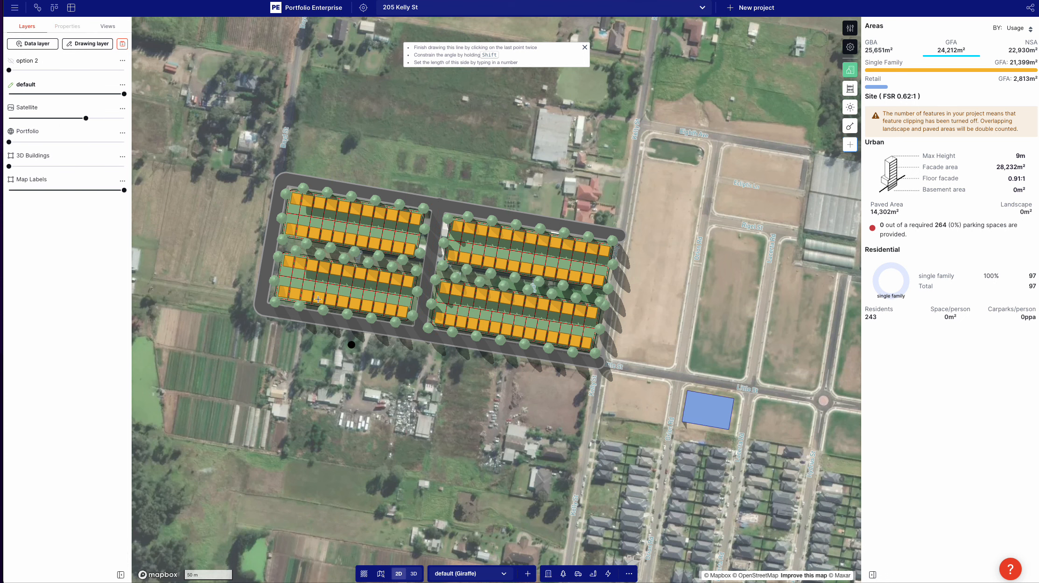
pyautogui.click(271, 243)
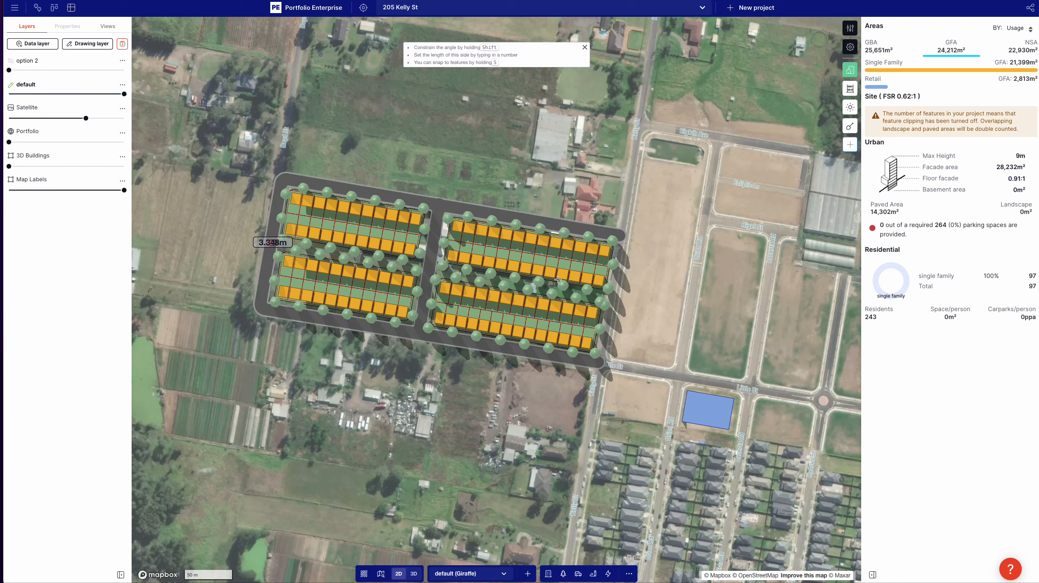
pyautogui.click(608, 297)
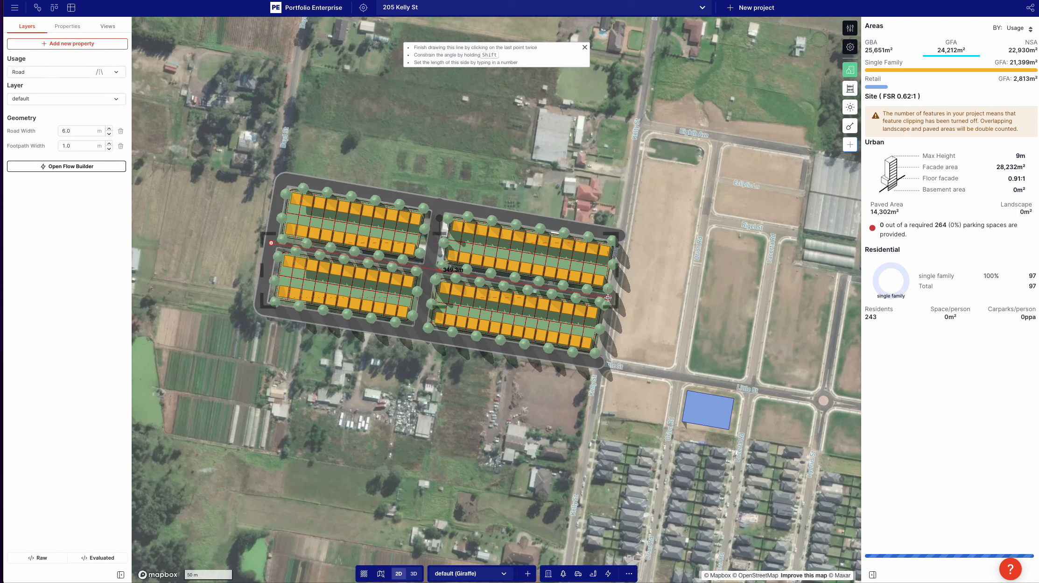
pyautogui.write('12')
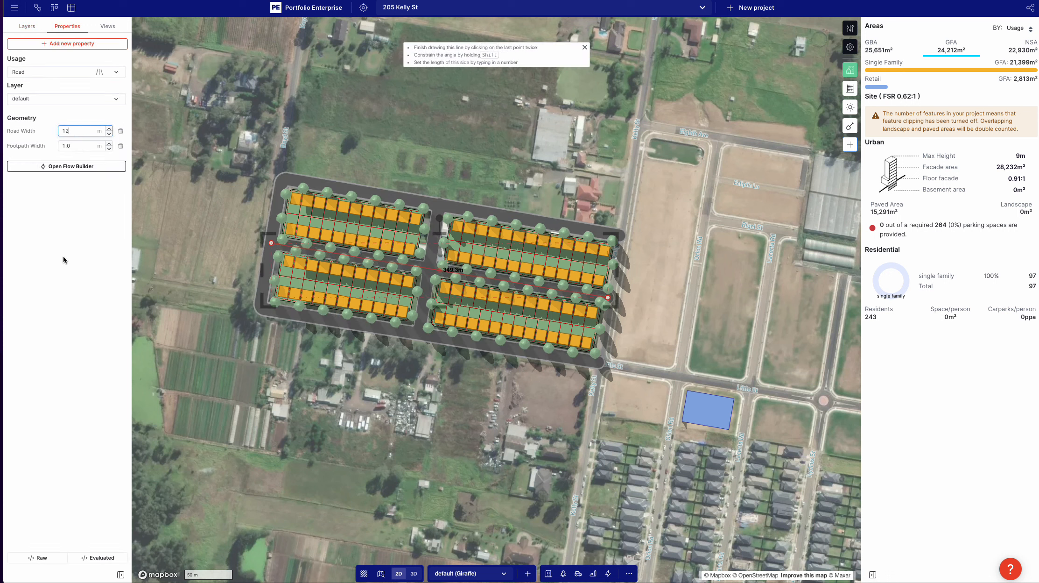
pyautogui.click(203, 242)
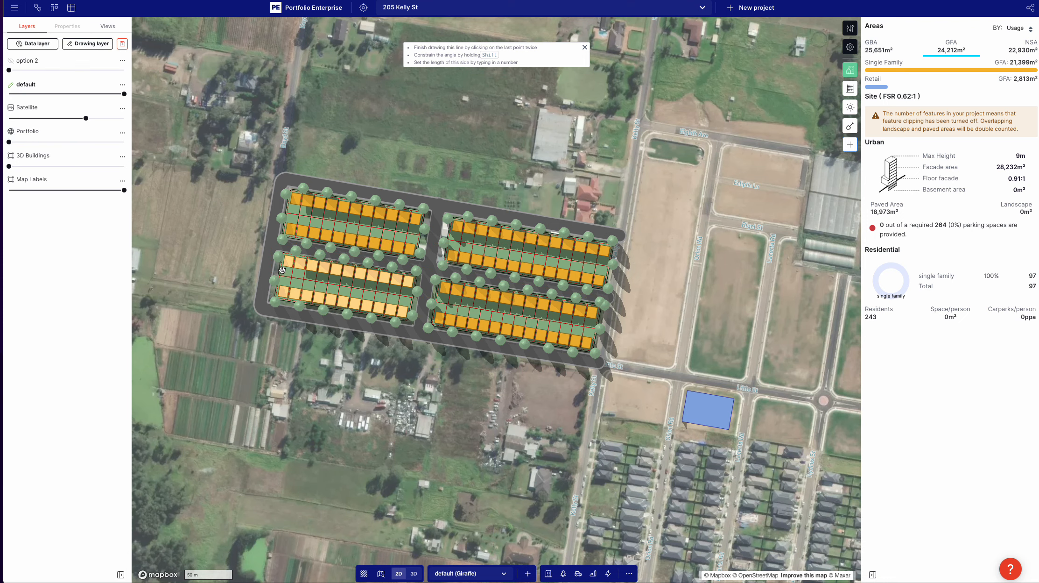
# Step: Compare the area and dwelling figures of option 2 with the default layout, ending with only the default layer shown
pyautogui.press('space')
pyautogui.press('space')
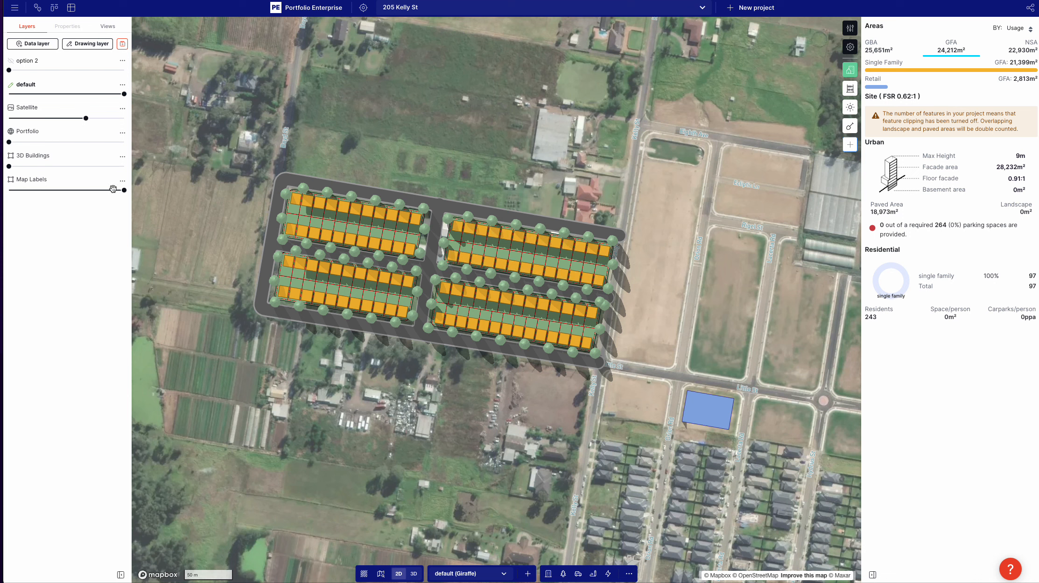
pyautogui.moveTo(125, 94); pyautogui.dragTo(124, 70)
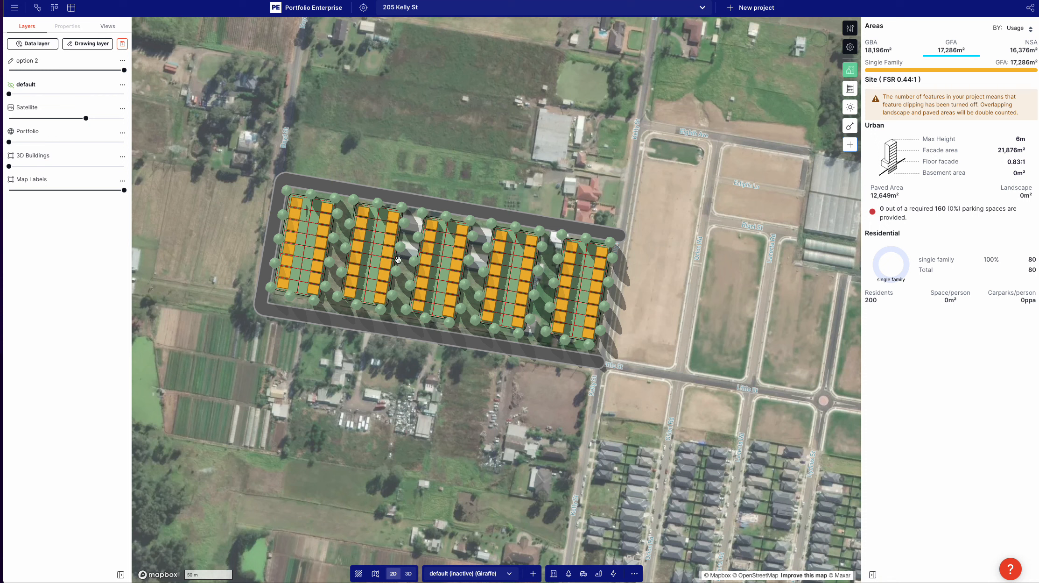
pyautogui.moveTo(124, 70); pyautogui.dragTo(10, 70)
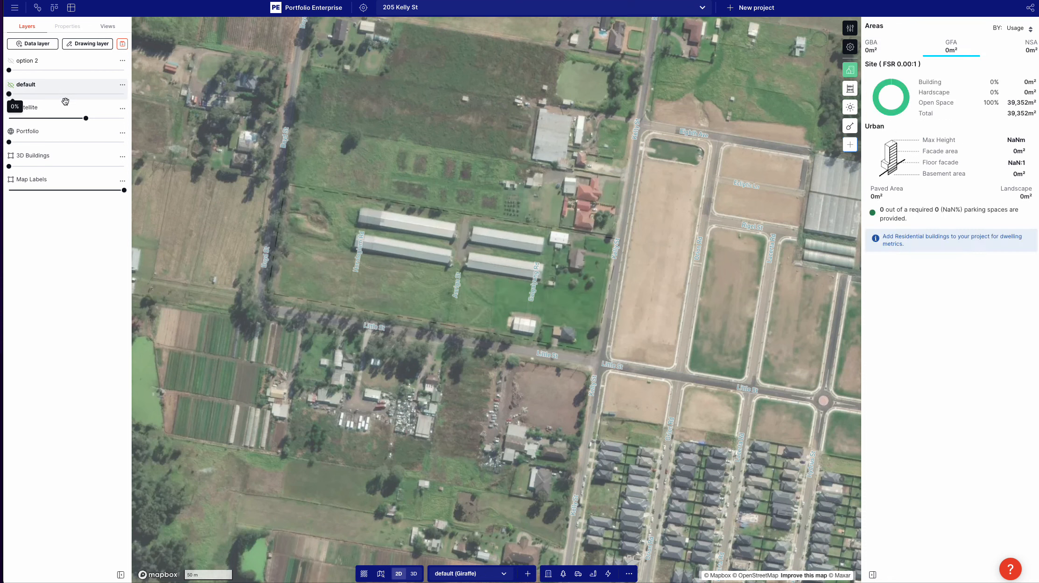
pyautogui.moveTo(66, 98); pyautogui.dragTo(124, 94)
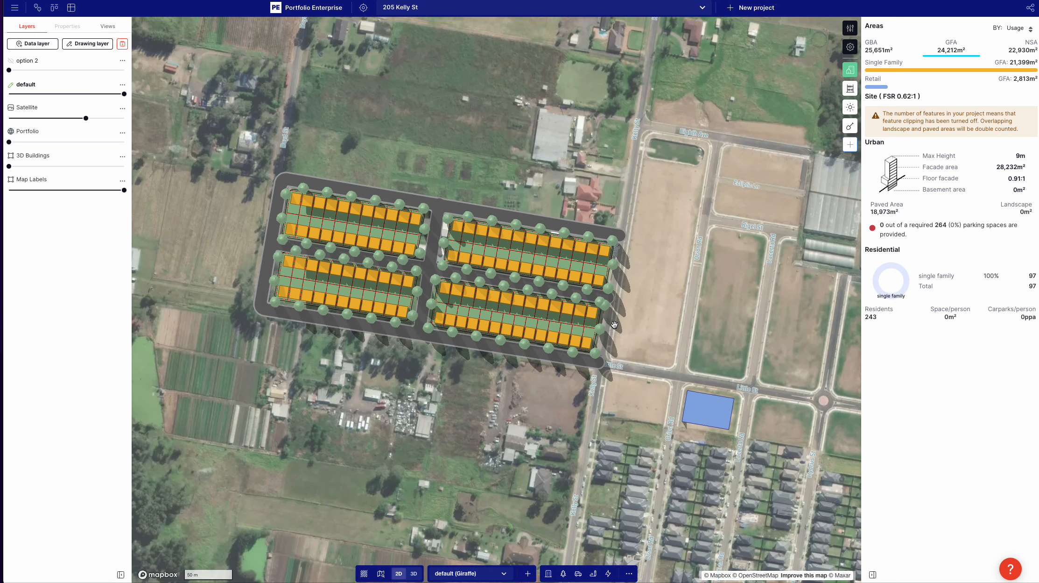
# Step: Inspect the default layout and the retail building in 3D, then return to the 2D plan view
pyautogui.moveTo(614, 324); pyautogui.dragTo(657, 305, button='right')
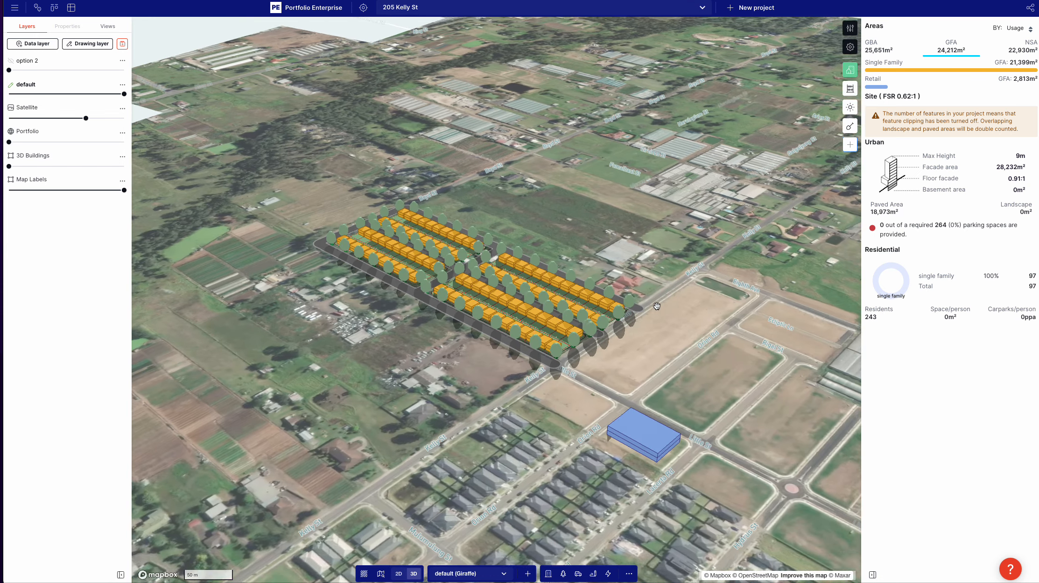
pyautogui.scroll(3, 657, 306)
pyautogui.scroll(2, 602, 272)
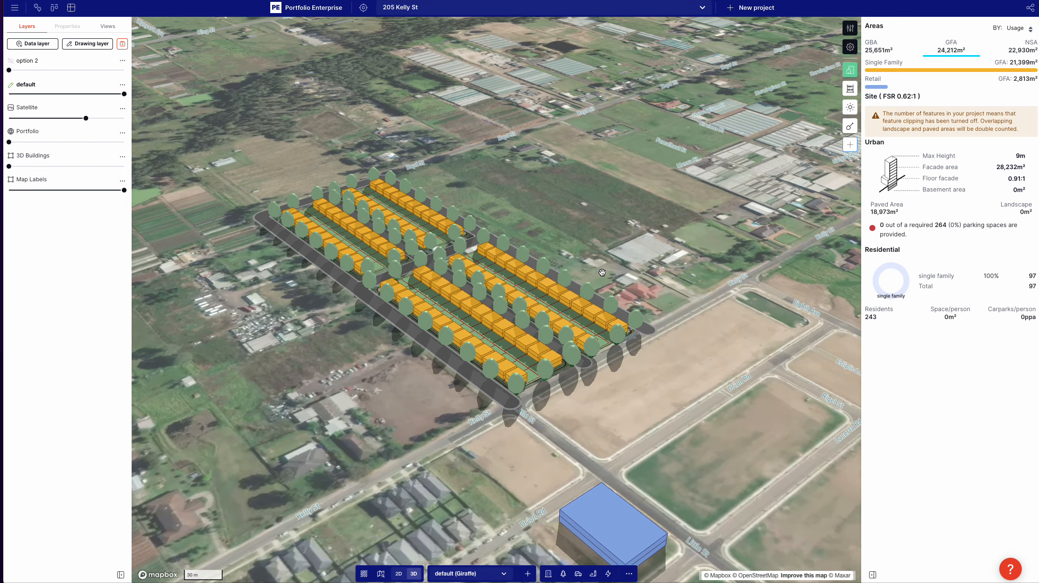
pyautogui.moveTo(676, 280); pyautogui.dragTo(662, 286, button='right')
pyautogui.press('2')
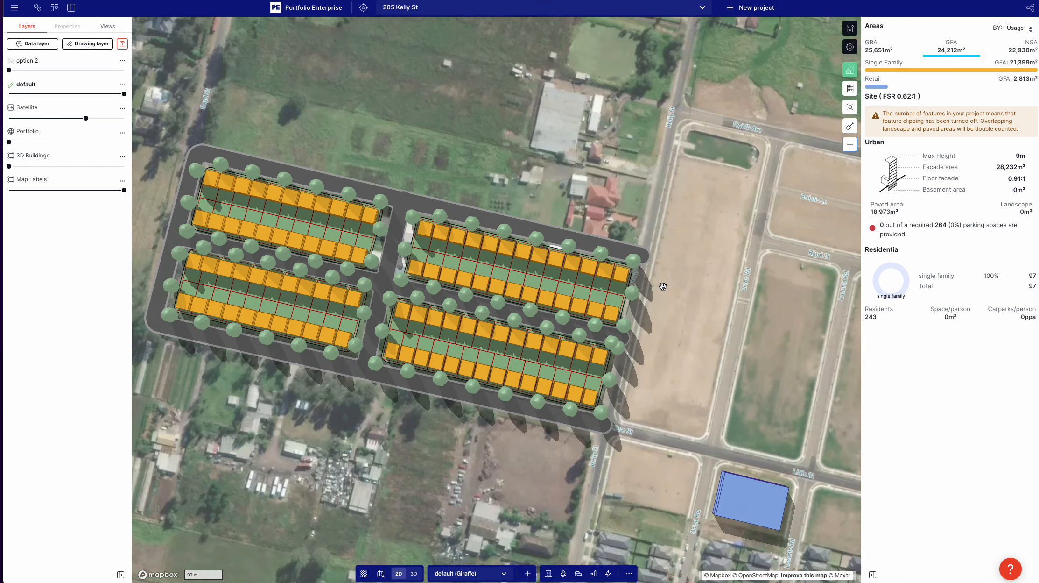
# Step: Hide the lot overlay of the northeast Single Family subdivision and shorten it from its west end to about 129 m long
pyautogui.scroll(-3, 660, 289)
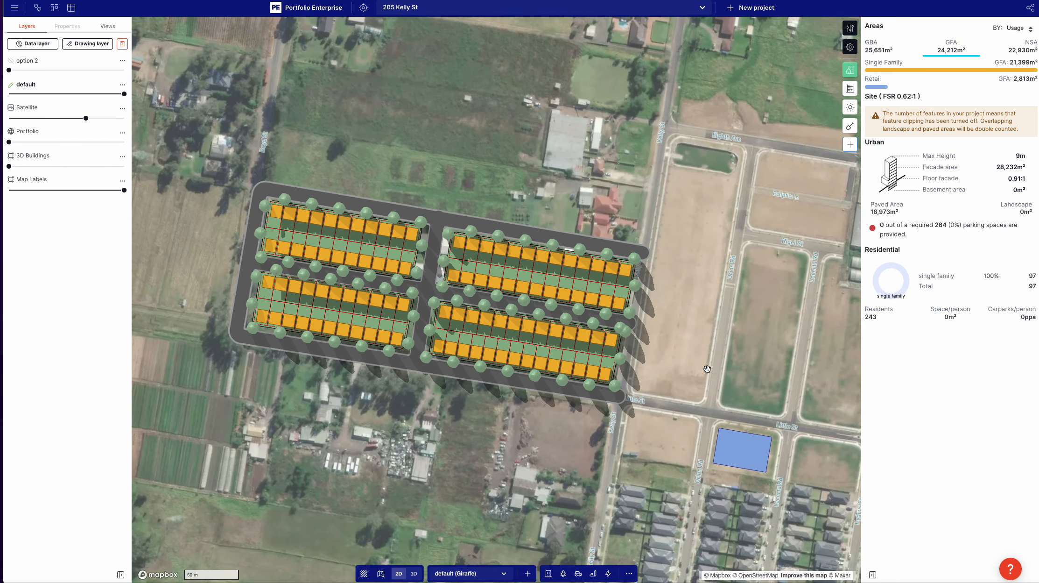
pyautogui.moveTo(708, 369); pyautogui.dragTo(645, 354)
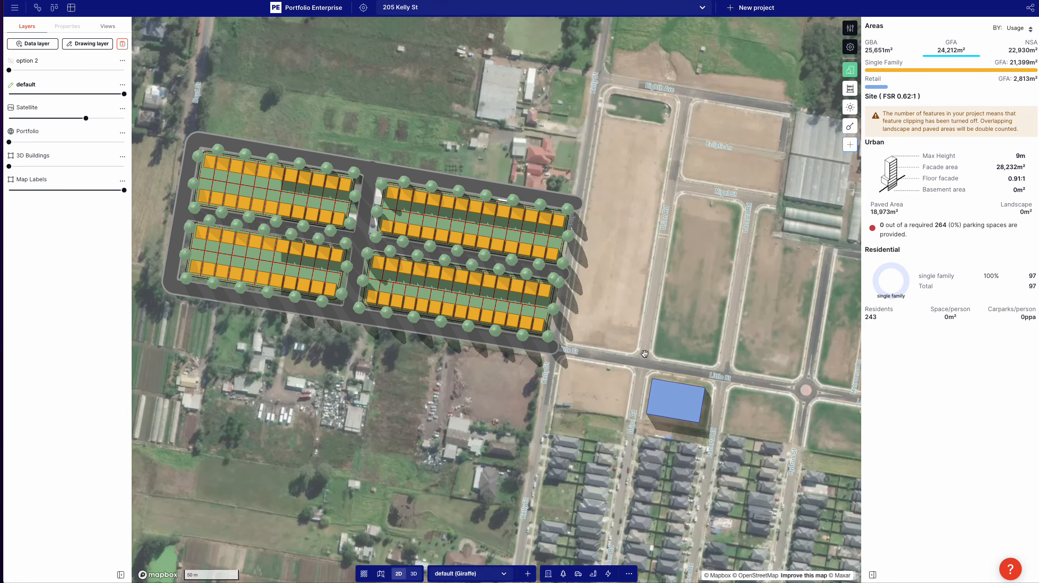
pyautogui.scroll(-2, 644, 352)
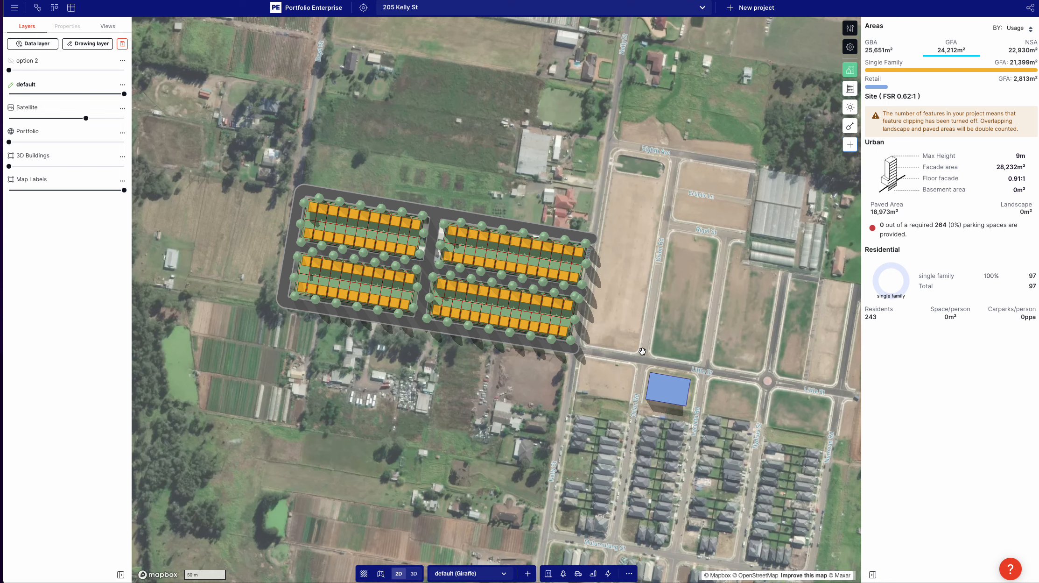
pyautogui.click(500, 257)
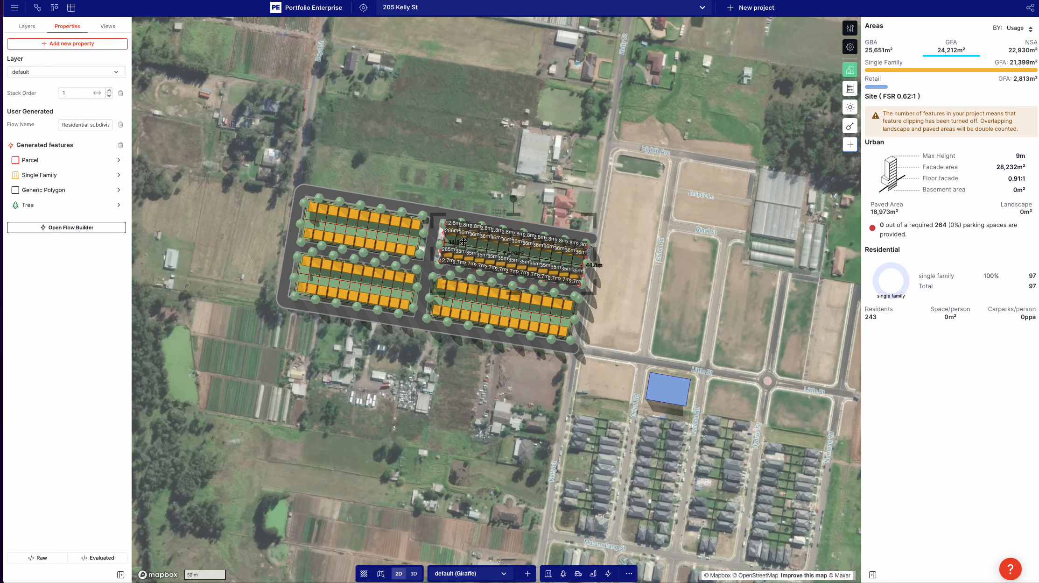
pyautogui.scroll(3, 464, 241)
pyautogui.click(74, 176)
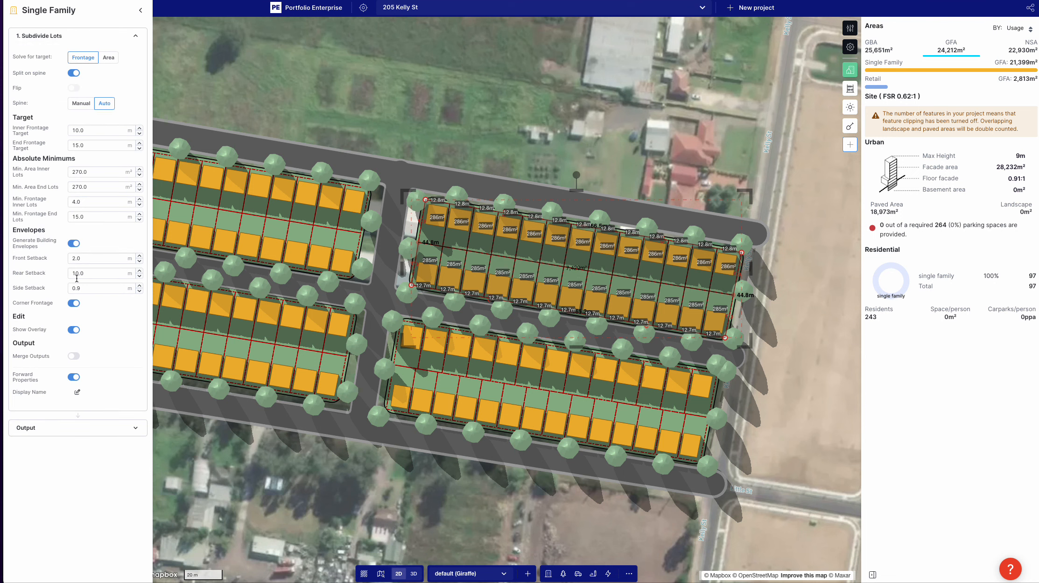
pyautogui.click(74, 330)
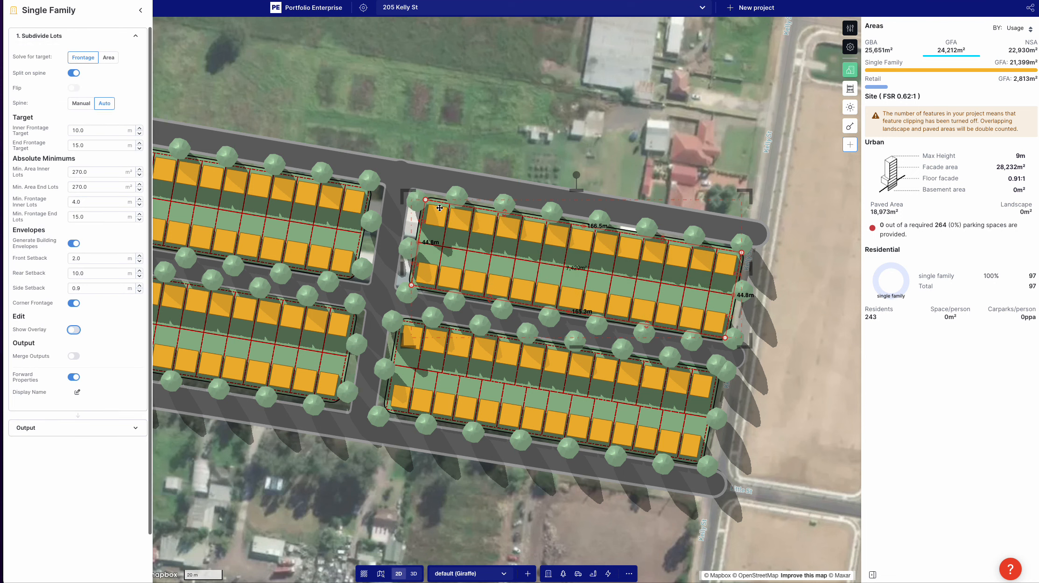
pyautogui.moveTo(423, 219); pyautogui.dragTo(494, 230)
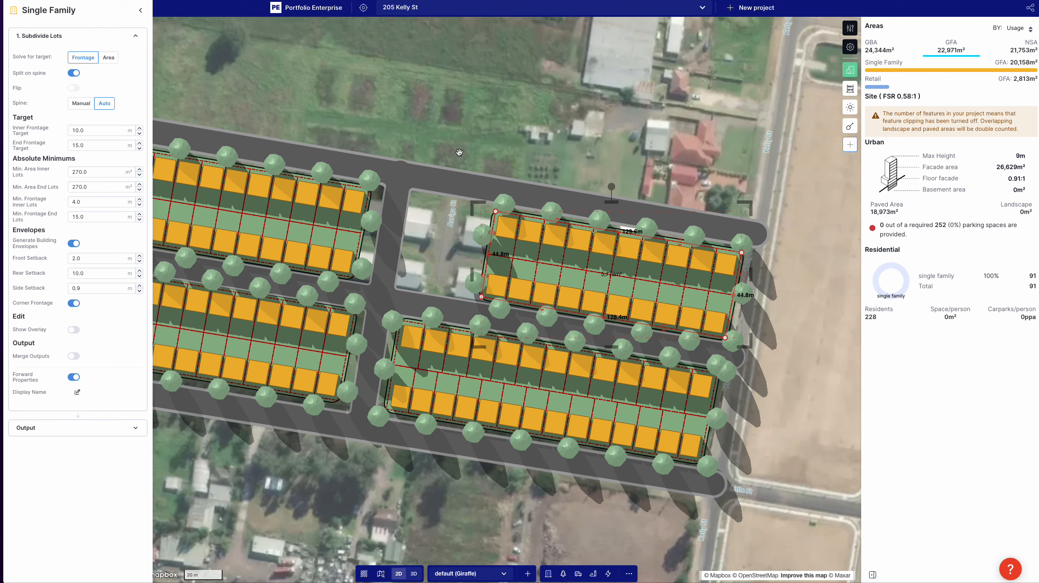
# Step: Draw a rectangle about 43 m by 35 m in the vacant area west of the shortened northeast subdivision
pyautogui.press('r')
pyautogui.click(416, 200)
pyautogui.click(401, 282)
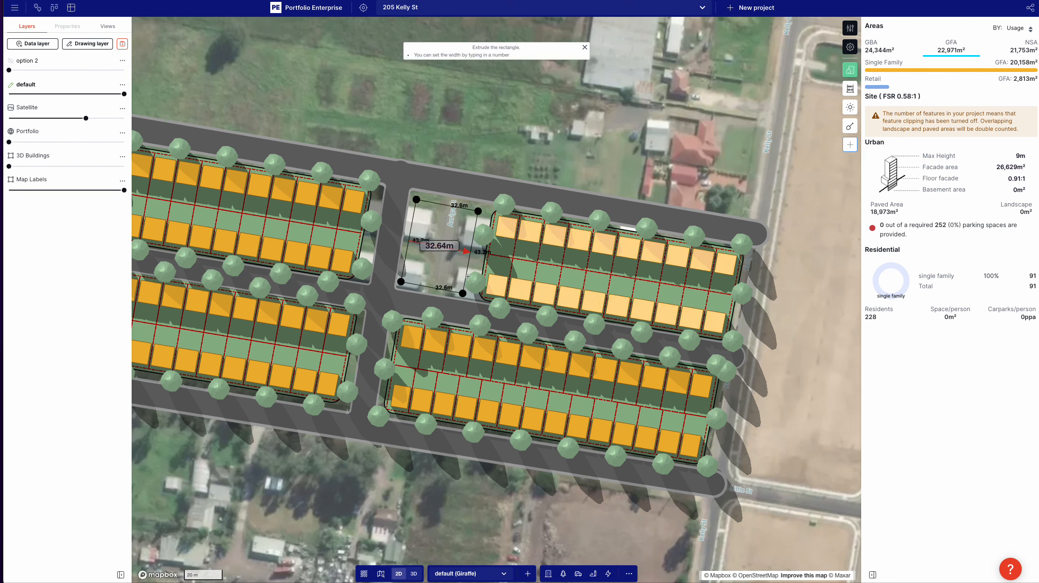
pyautogui.click(469, 276)
pyautogui.click(25, 73)
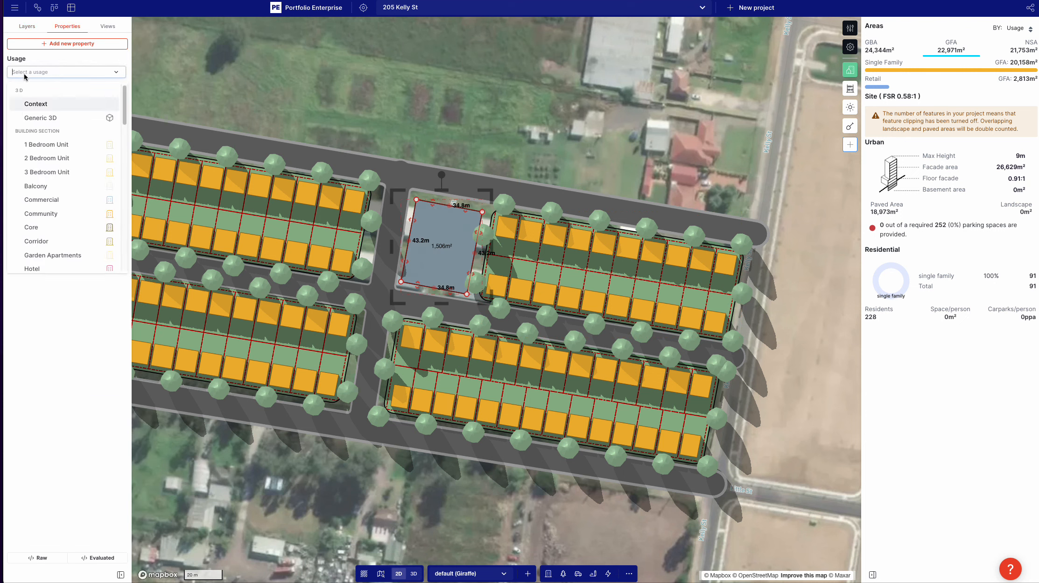
pyautogui.click(151, 66)
# Step: Reshape the new rectangle to about 40 m by 33 m and generate a Forest in it
pyautogui.click(420, 257)
pyautogui.moveTo(432, 203); pyautogui.dragTo(488, 225)
pyautogui.moveTo(423, 262); pyautogui.dragTo(424, 257)
pyautogui.click(64, 120)
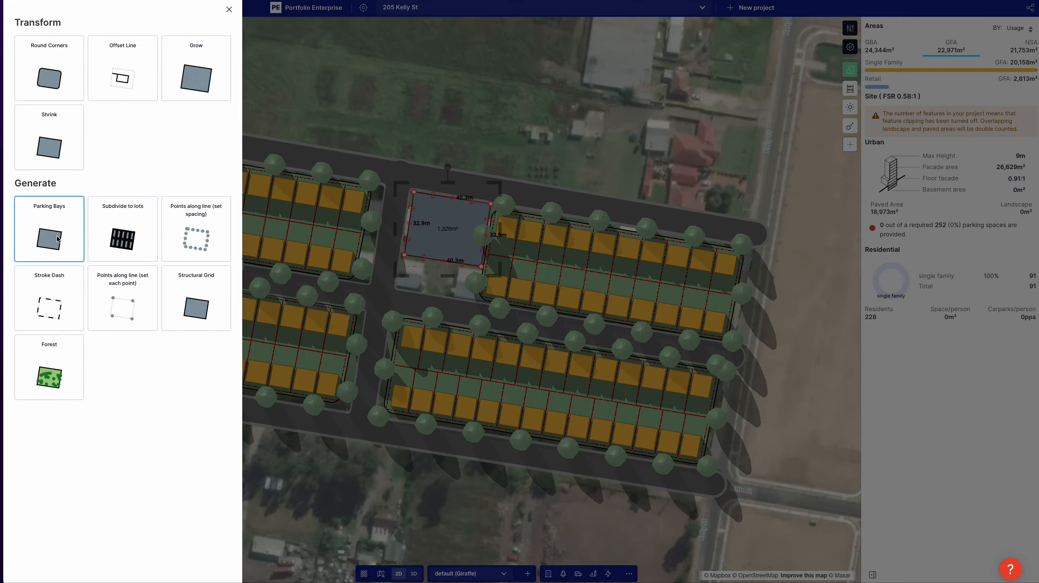
pyautogui.click(61, 355)
# Step: Draw a rectangle about 37 m by 12 m in 3D along the forest's south side and give it the Community usage
pyautogui.click(422, 291)
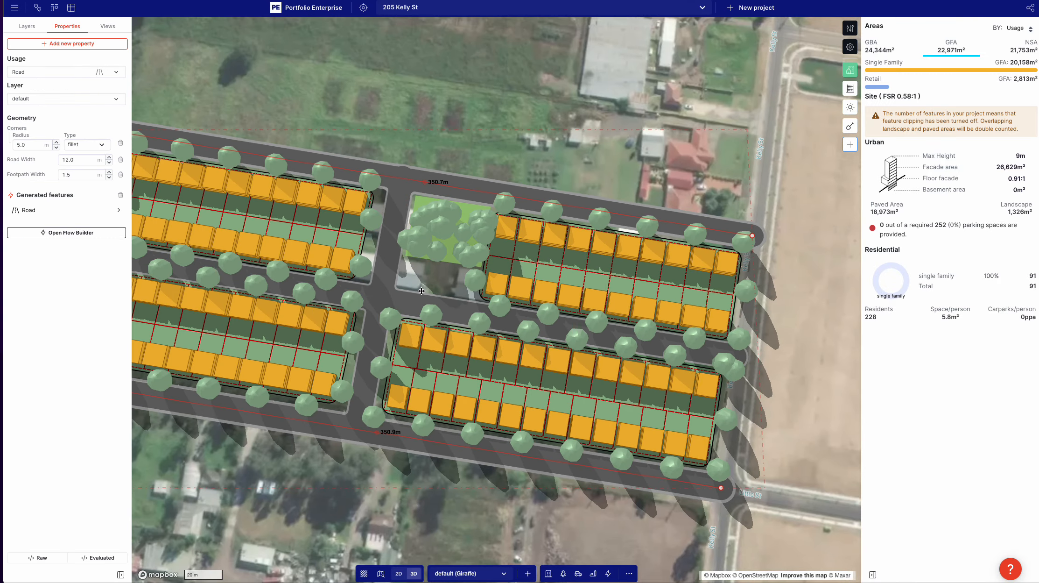
pyautogui.moveTo(422, 290); pyautogui.dragTo(417, 233, button='right')
pyautogui.press('r')
pyautogui.click(409, 281)
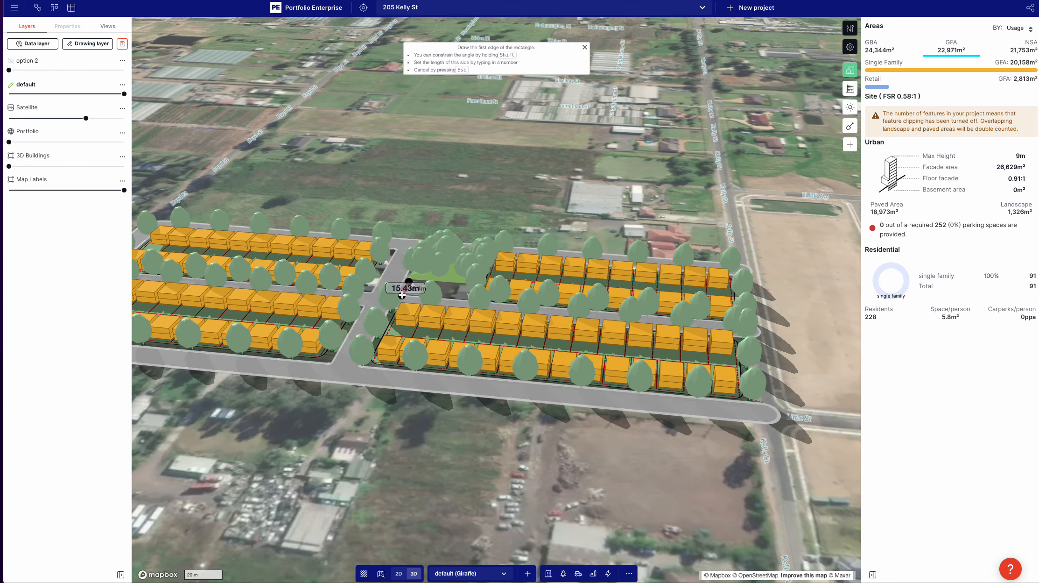
pyautogui.click(476, 286)
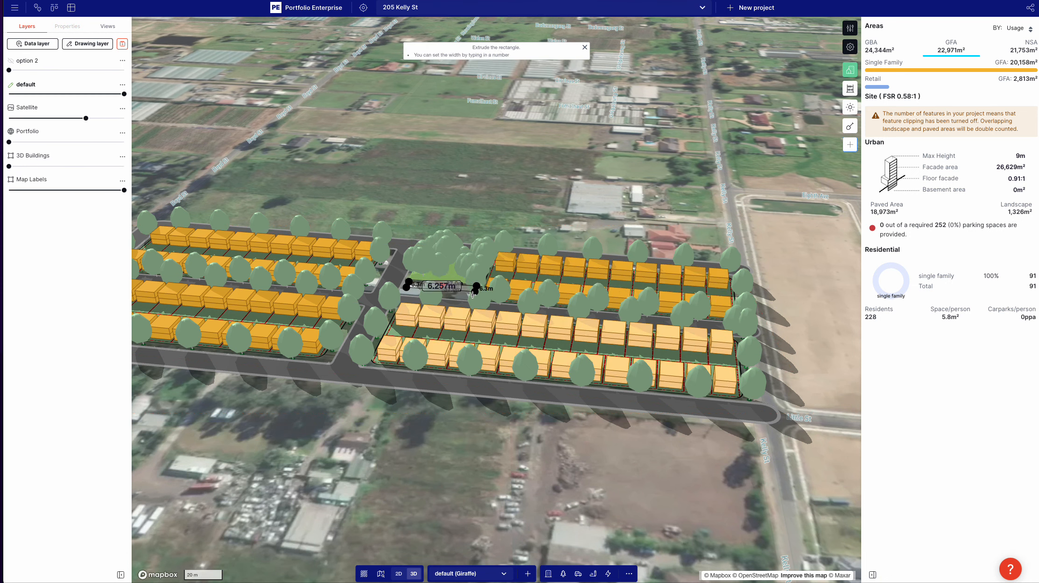
pyautogui.click(437, 284)
pyautogui.click(41, 74)
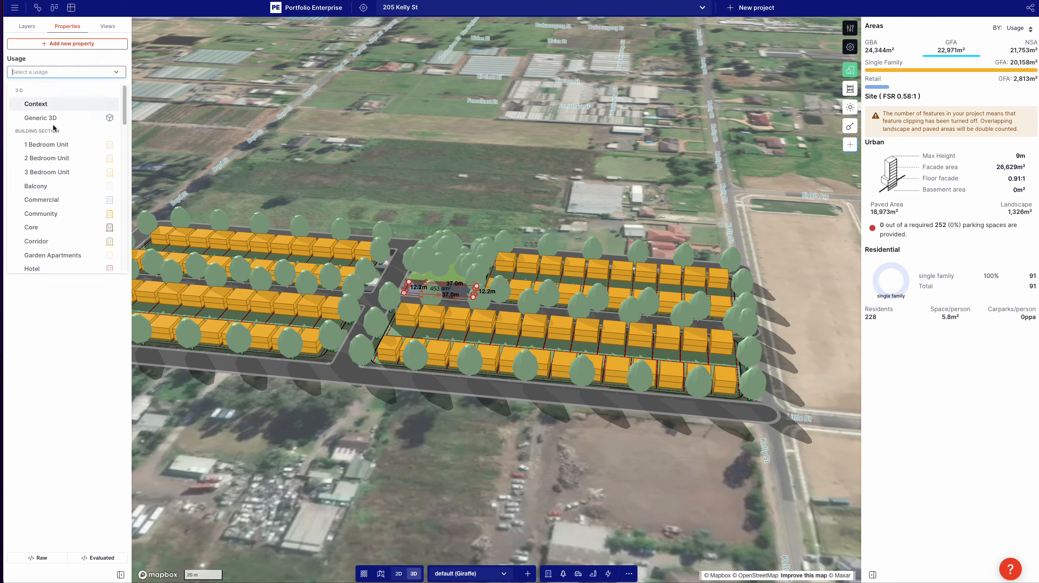
pyautogui.click(76, 214)
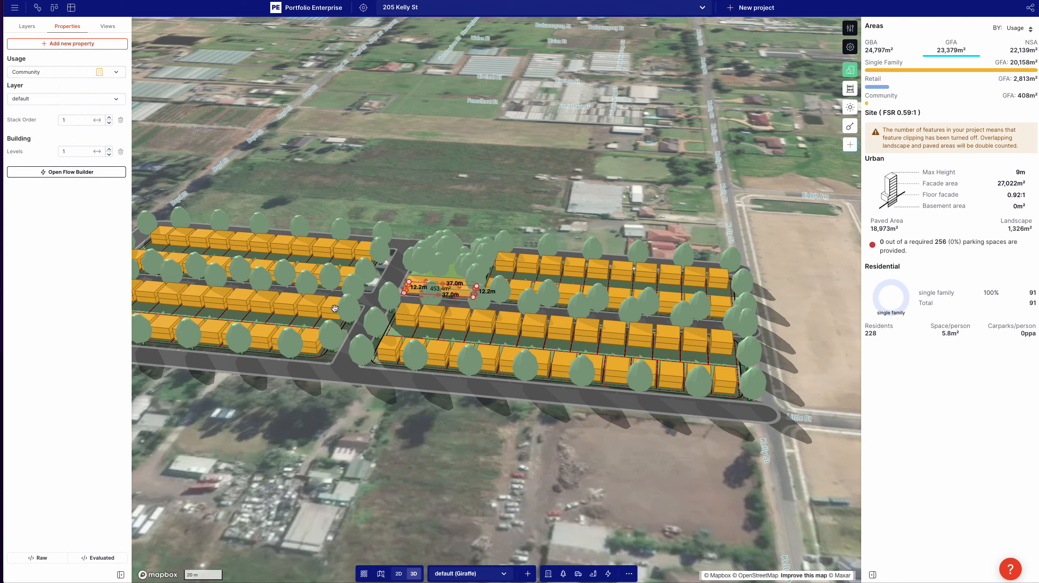
pyautogui.click(320, 281)
pyautogui.press('Escape')
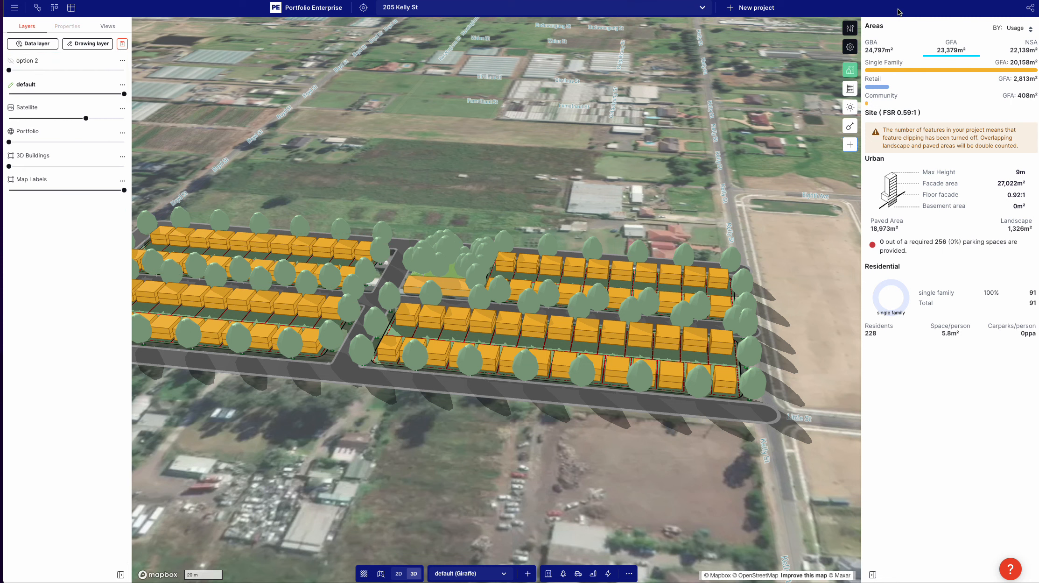
# Step: Set the Single Family usage's fill color to #faebc6 and save the change
pyautogui.click(849, 31)
pyautogui.click(836, 13)
pyautogui.scroll(-5, 873, 122)
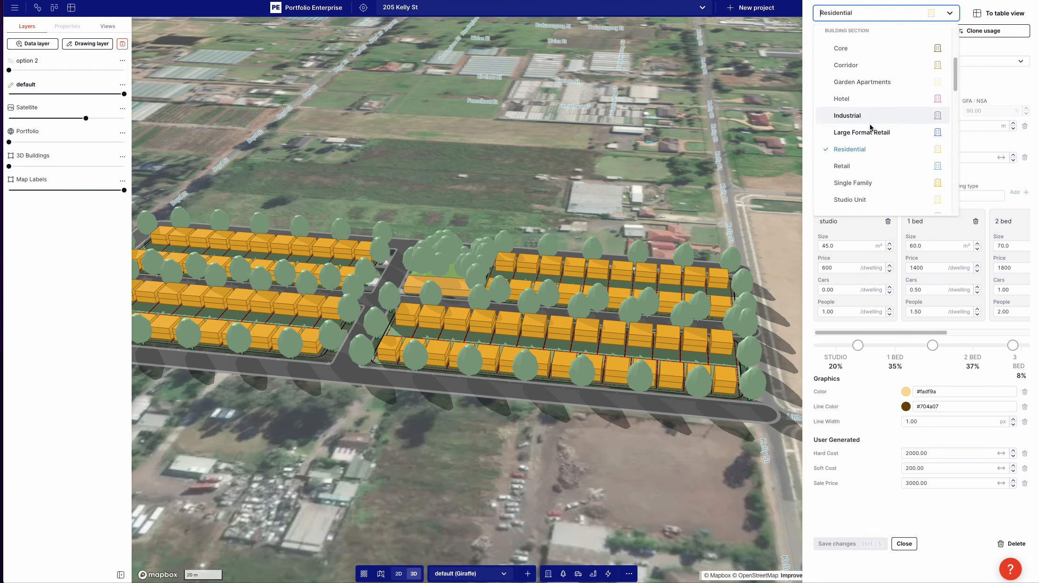
pyautogui.click(877, 183)
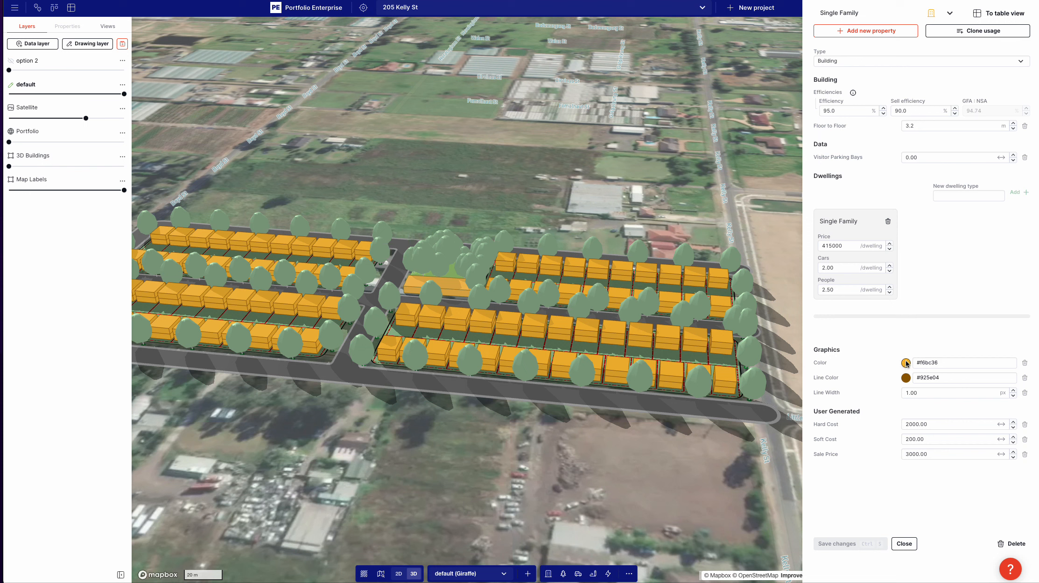
pyautogui.click(906, 363)
pyautogui.click(890, 356)
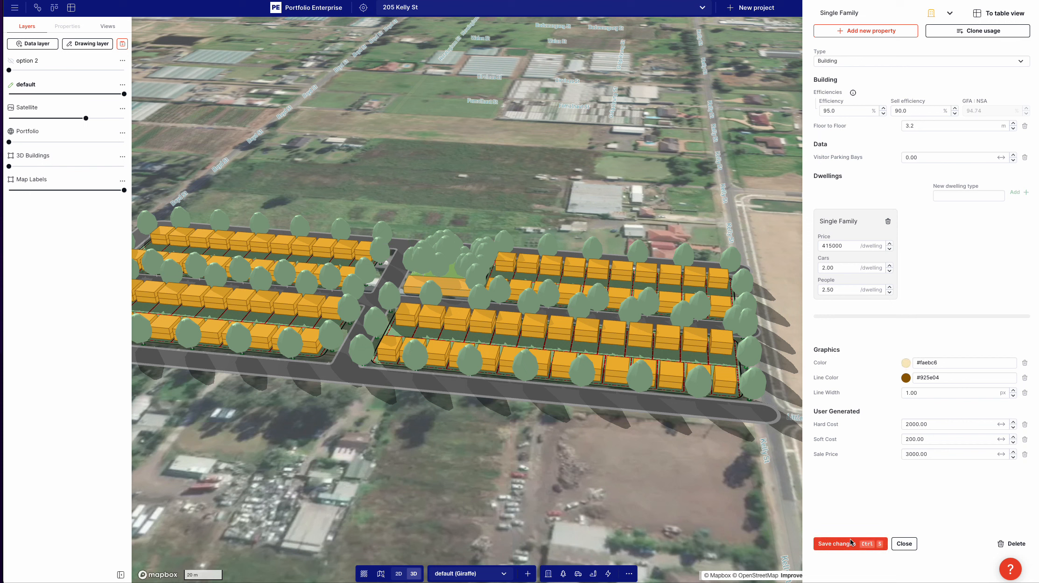
pyautogui.click(848, 543)
# Step: Set the Single Family usage's fill color to #ffffff and its line color to #adadad, and save the changes
pyautogui.click(906, 362)
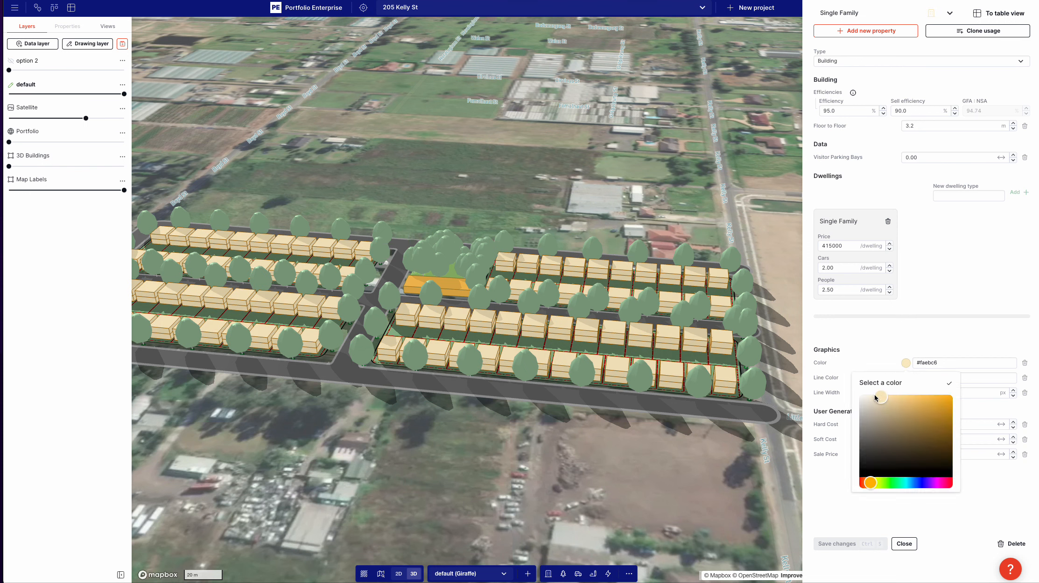
pyautogui.moveTo(875, 395); pyautogui.dragTo(857, 390)
pyautogui.click(870, 347)
pyautogui.click(906, 377)
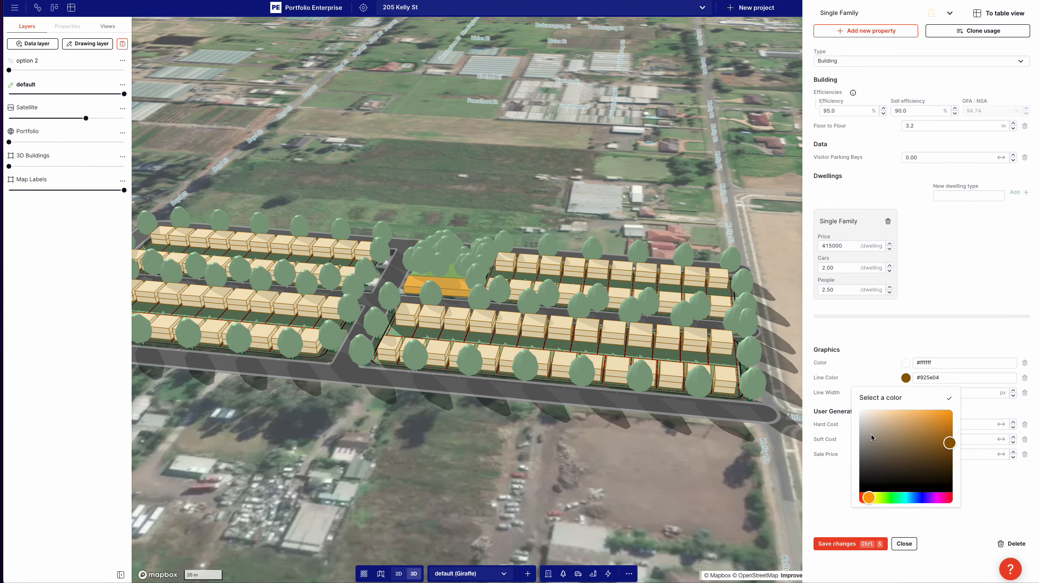
pyautogui.click(837, 489)
pyautogui.click(845, 543)
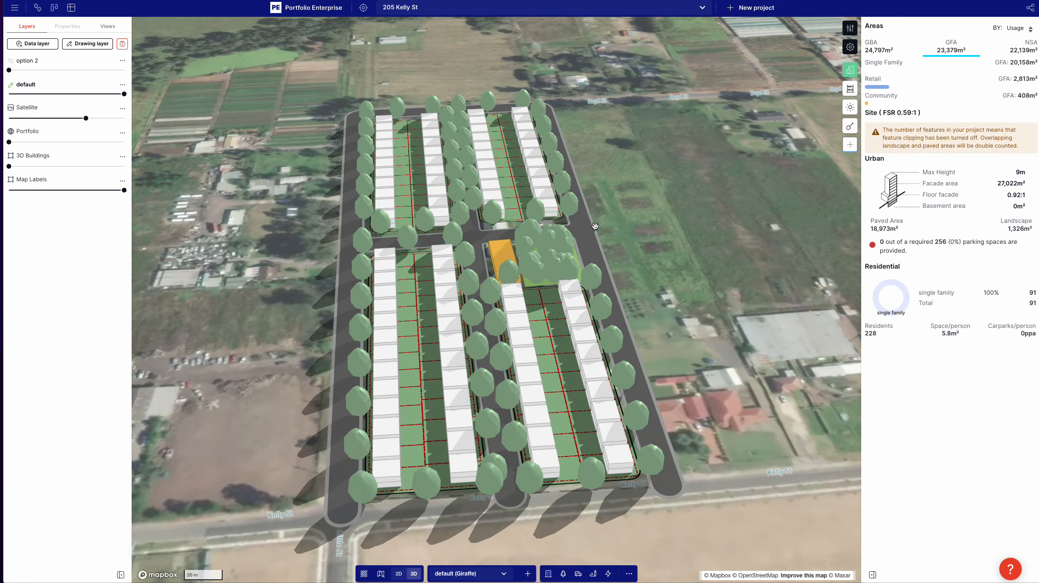
# Step: Set the Community building beside the forest to 2 levels and review the whole layout with the retail building in 3D
pyautogui.moveTo(595, 226); pyautogui.dragTo(535, 266, button='right')
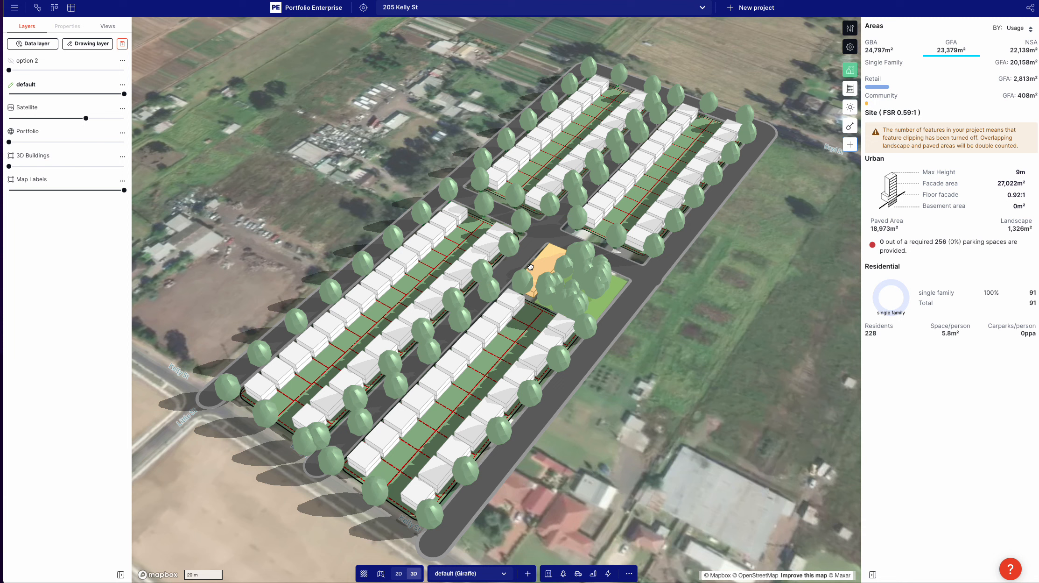
pyautogui.click(536, 267)
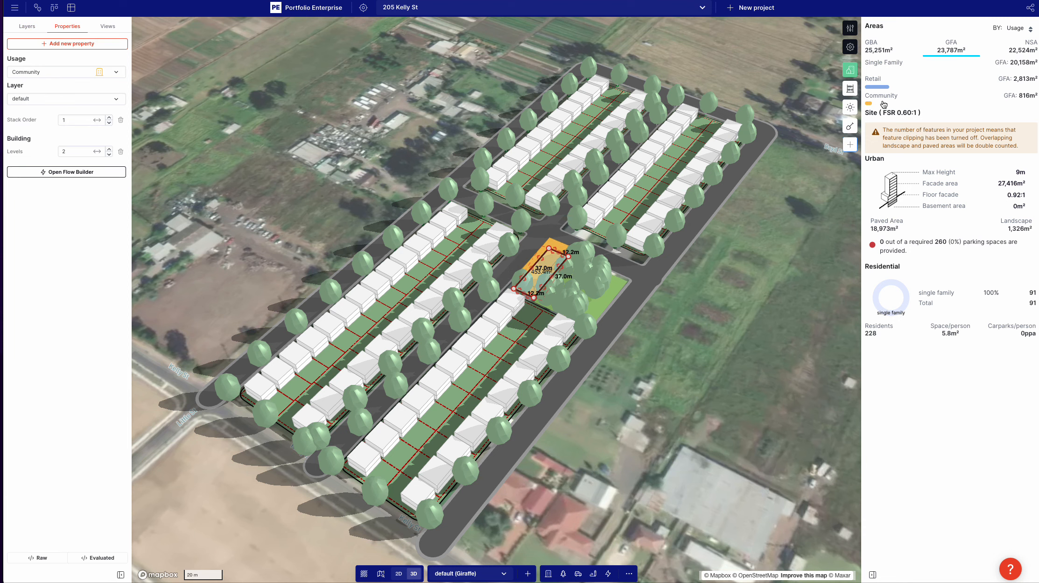
pyautogui.scroll(4, 538, 306)
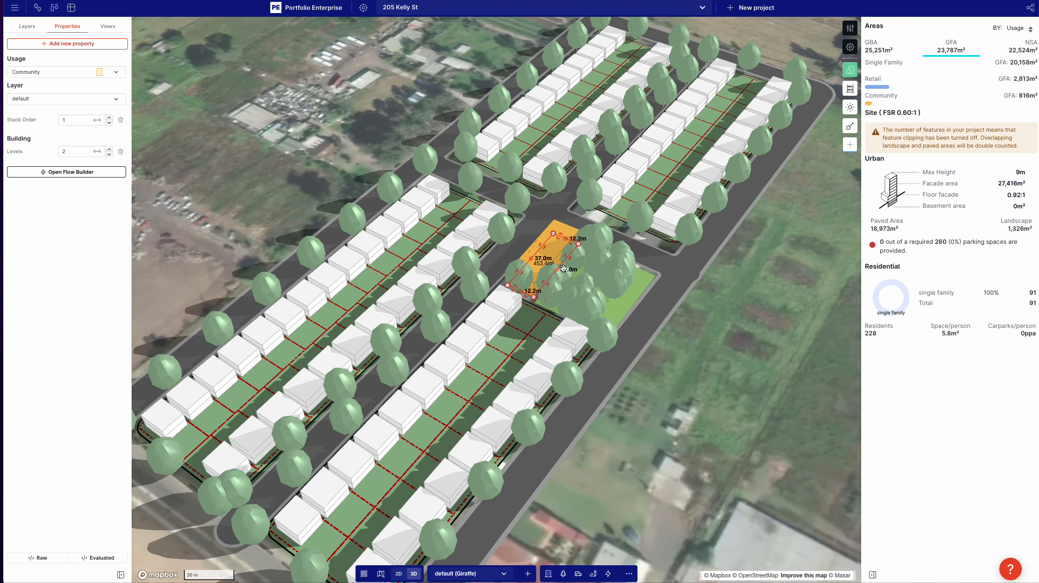
pyautogui.rightClick(986, 125)
pyautogui.click(694, 335)
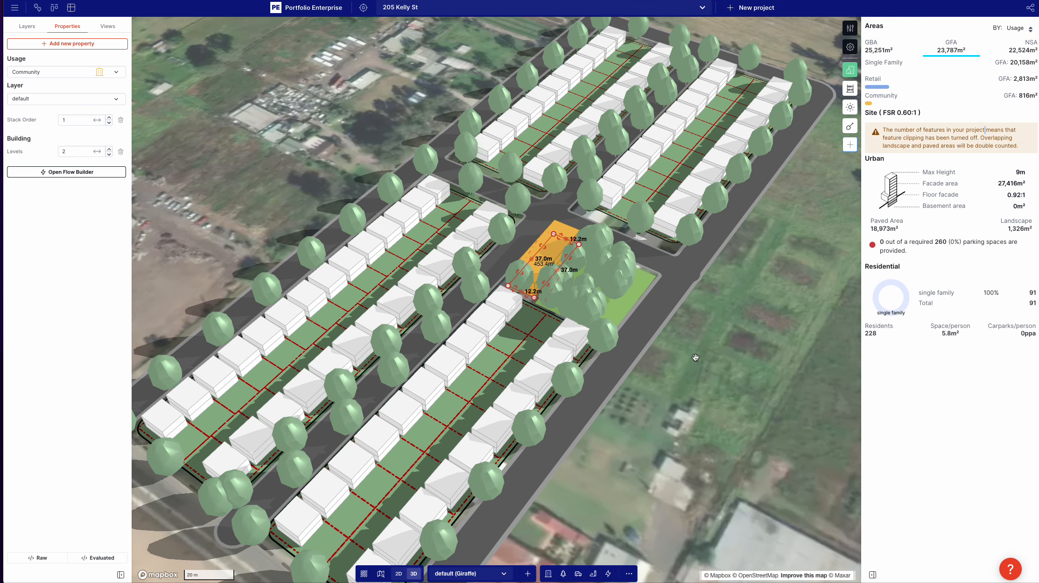
pyautogui.scroll(-5, 696, 336)
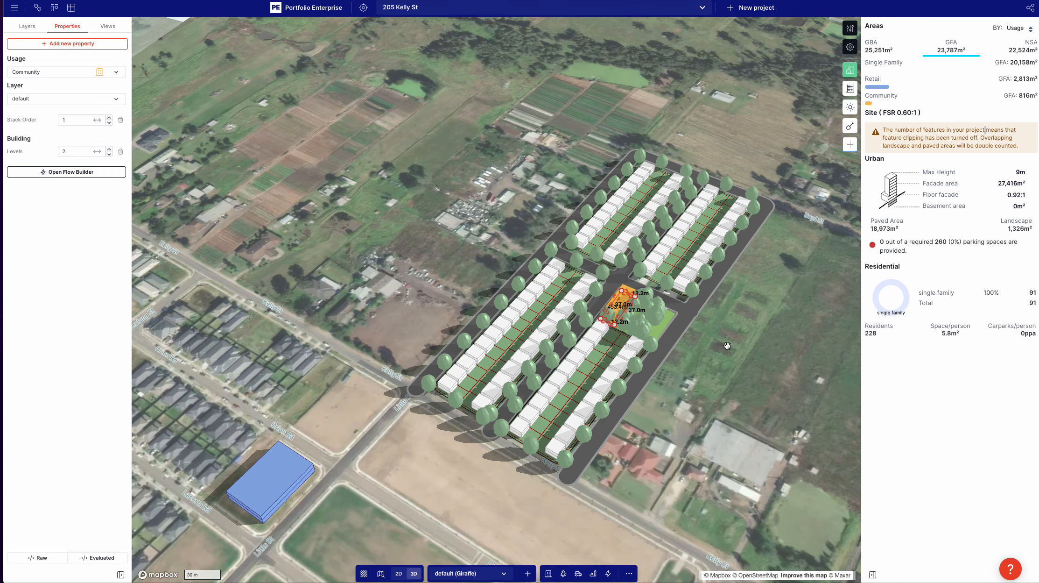
pyautogui.click(727, 346)
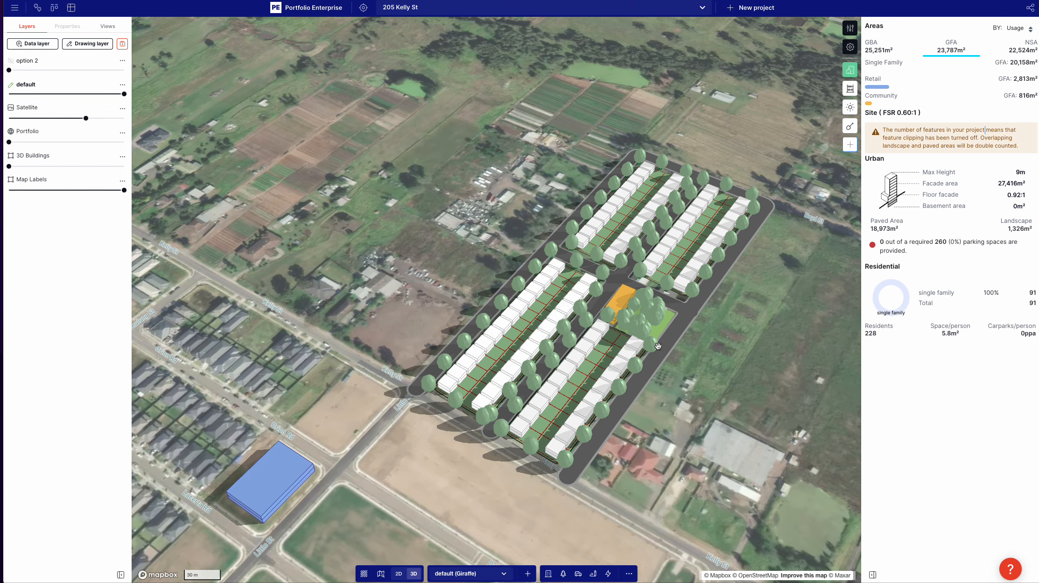
pyautogui.moveTo(658, 346); pyautogui.dragTo(701, 355, button='right')
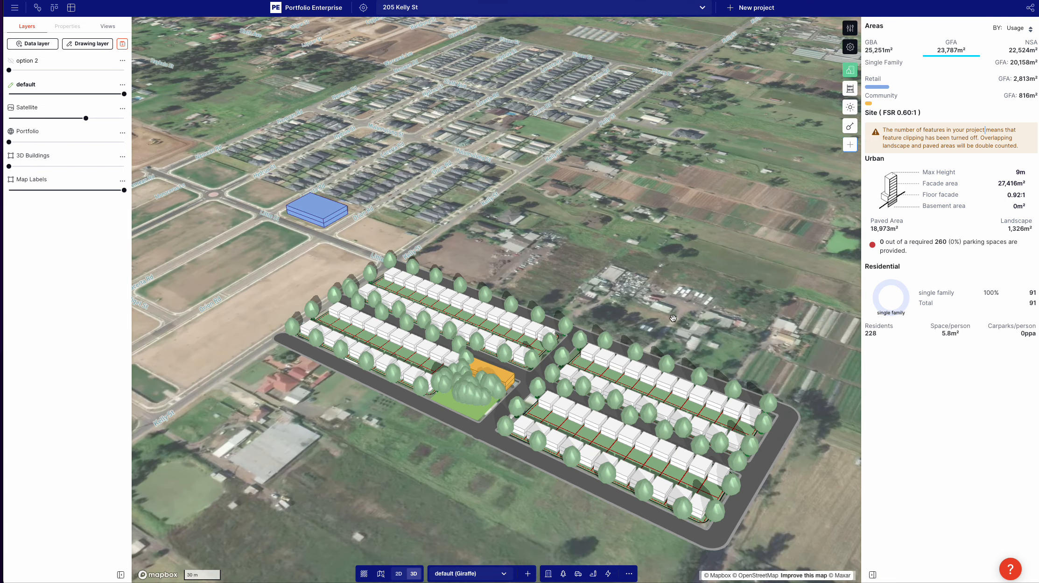
pyautogui.moveTo(677, 311); pyautogui.dragTo(610, 362, button='right')
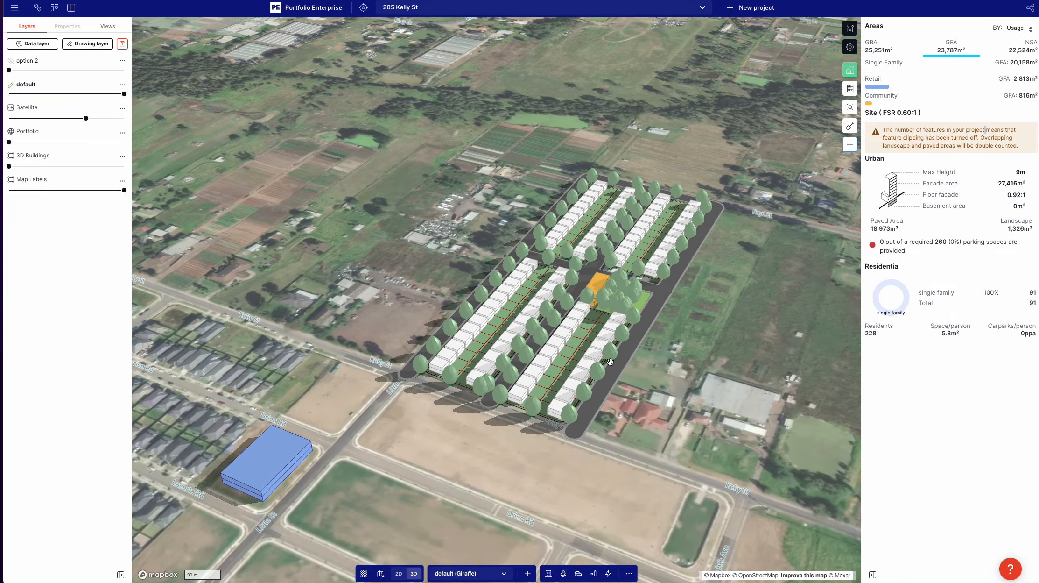